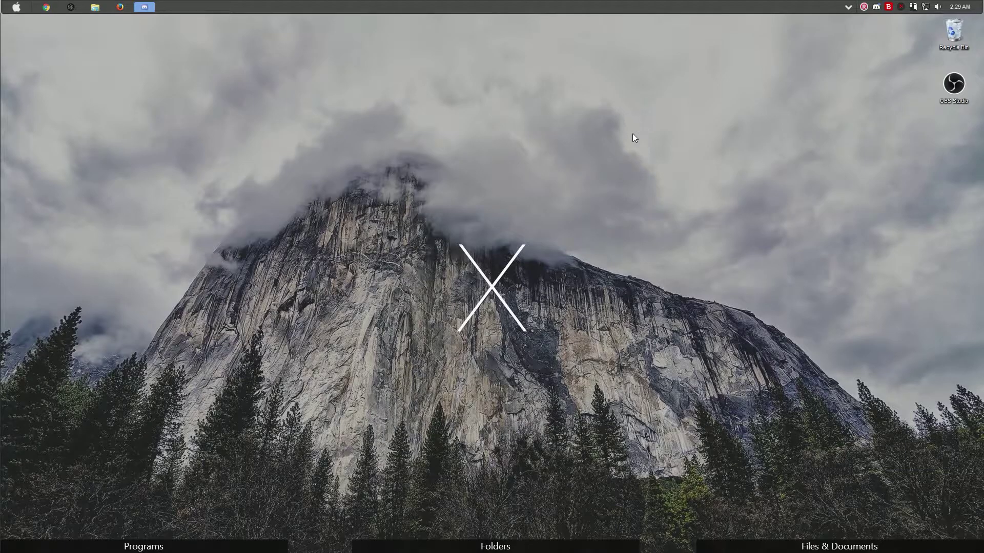
# Open the MW3 Editing Tools folder from the desktop's Folders fence.
pyautogui.moveTo(461, 540)
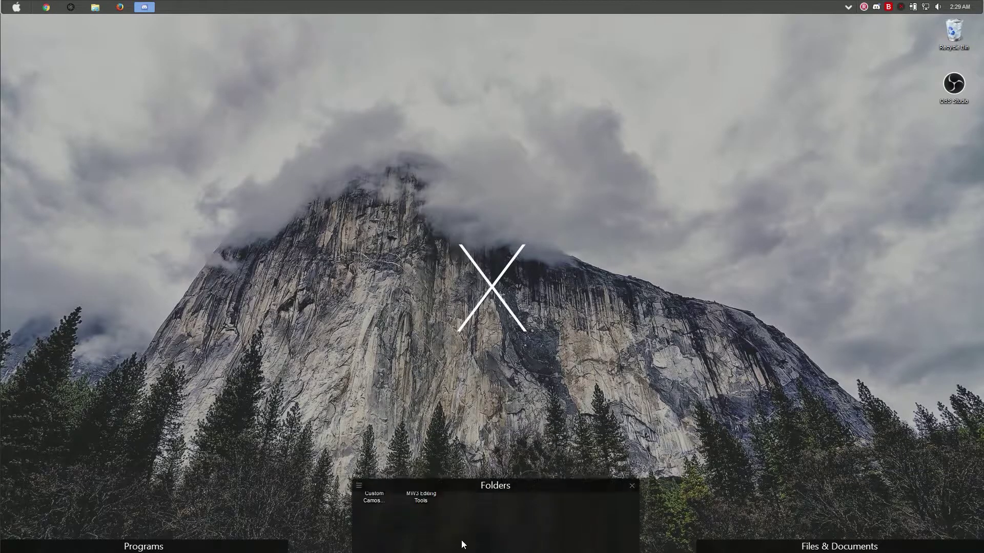
pyautogui.doubleClick(430, 496)
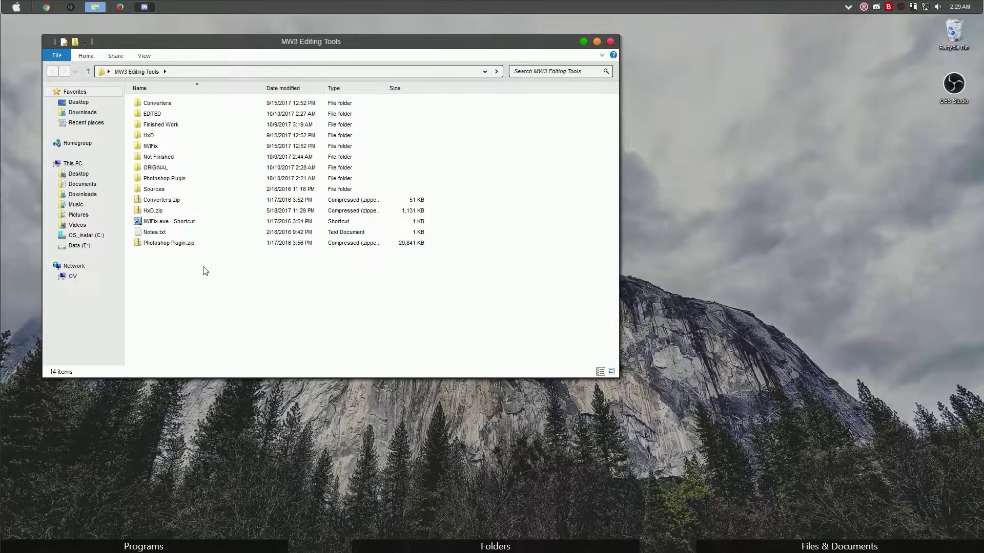
# Drill into the nested Photoshop Plugin folder to reveal its 32Bit and 64Bit subfolders.
pyautogui.click(181, 247)
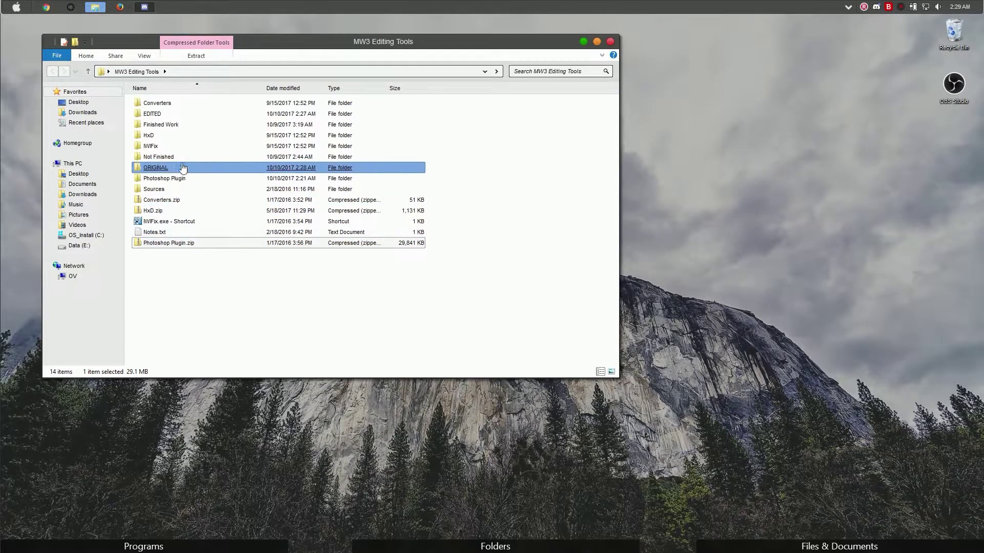
pyautogui.doubleClick(180, 185)
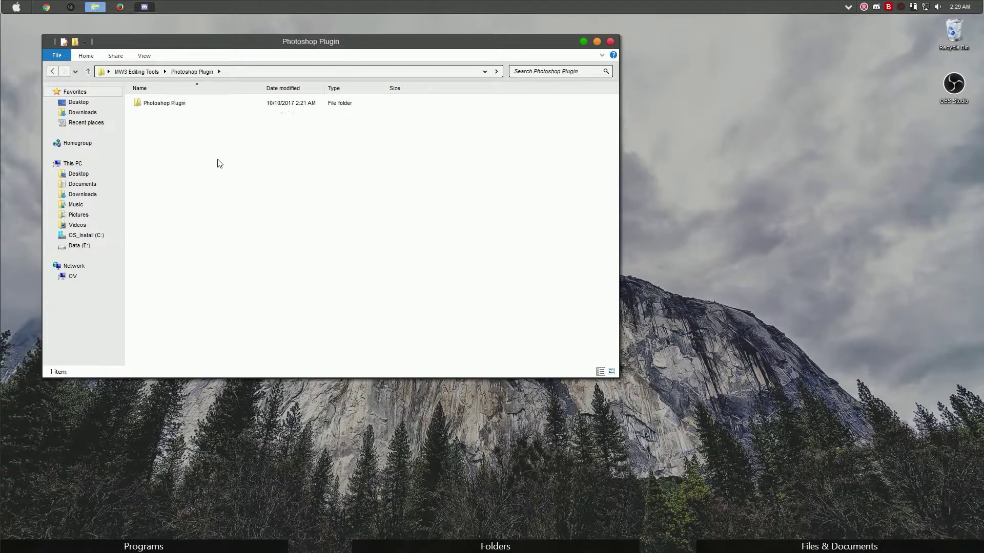
pyautogui.doubleClick(168, 109)
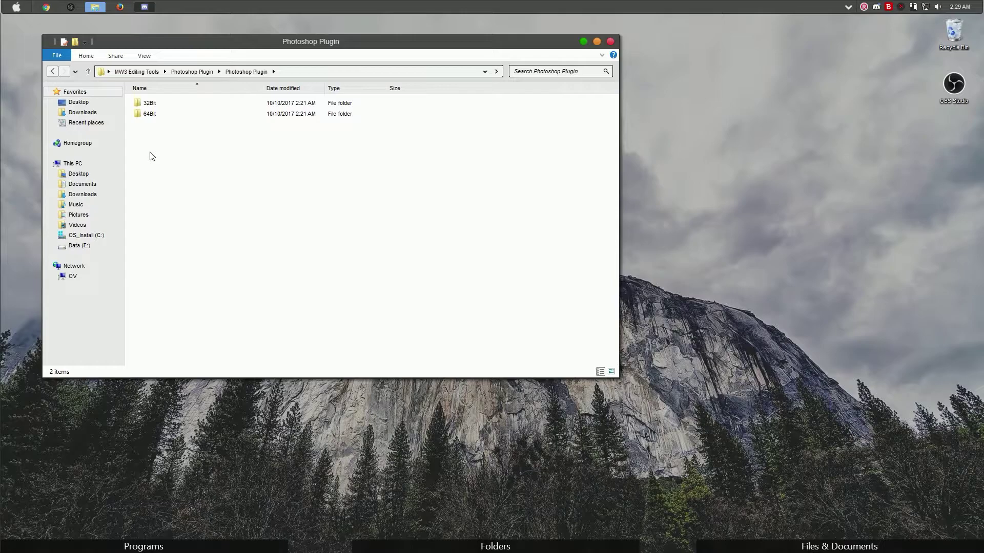
pyautogui.click(16, 7)
pyautogui.rightClick(186, 155)
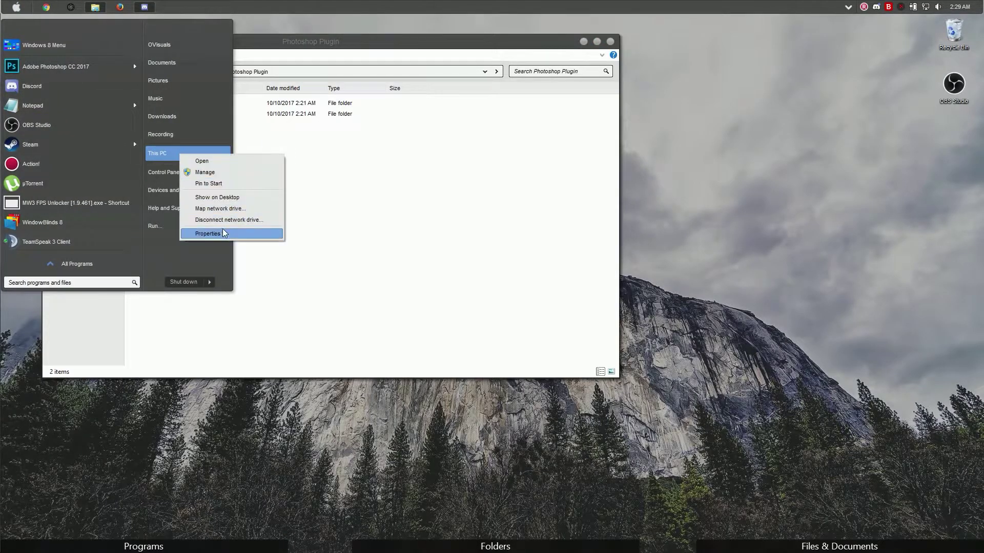
pyautogui.click(221, 235)
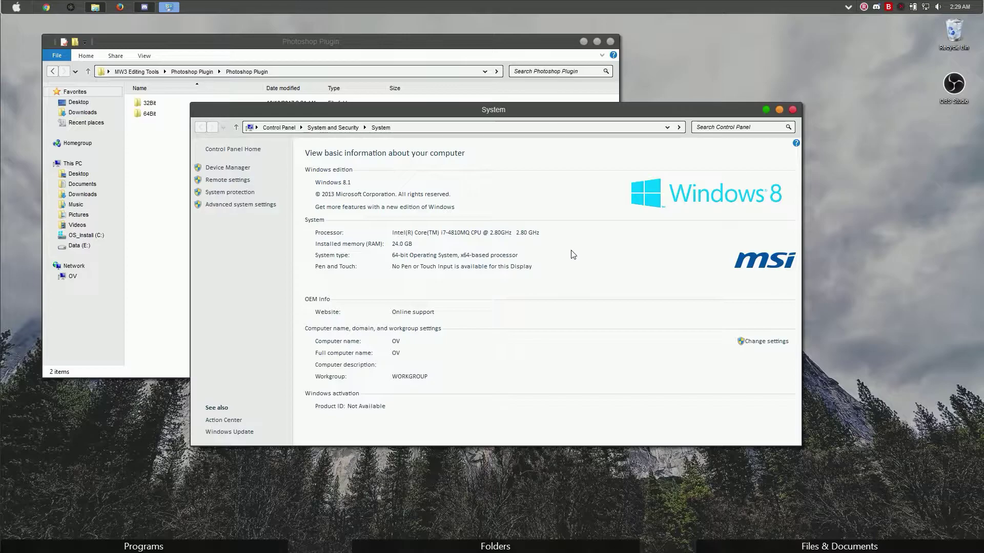
pyautogui.click(793, 110)
pyautogui.click(158, 115)
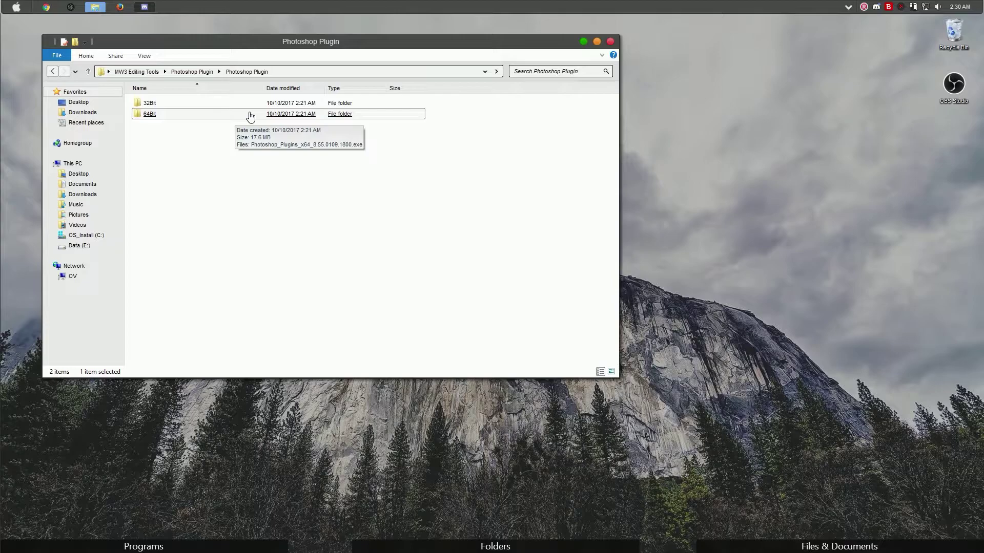
pyautogui.click(196, 77)
# Navigate through Documents > Games into the MW3 Plutonium folder.
pyautogui.click(146, 73)
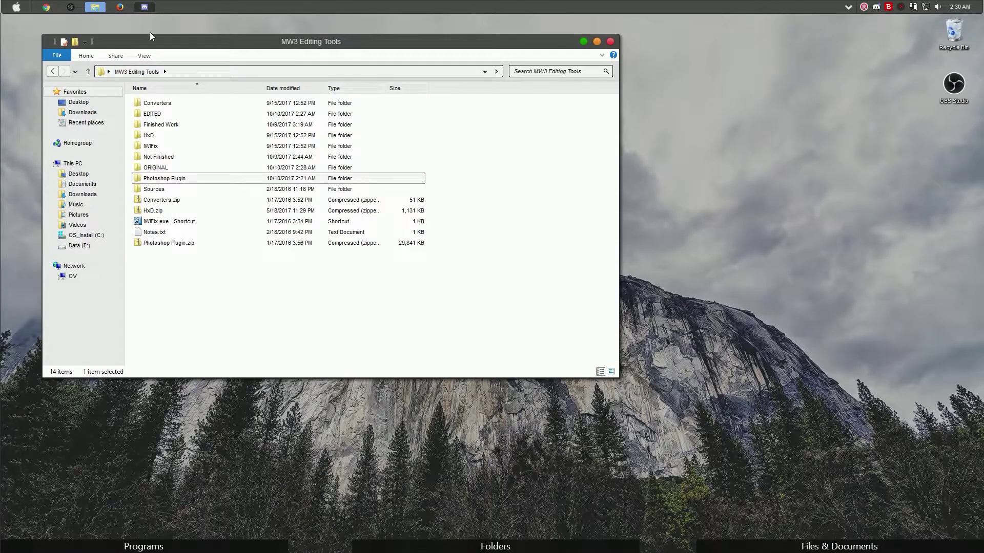
pyautogui.click(16, 7)
pyautogui.click(189, 65)
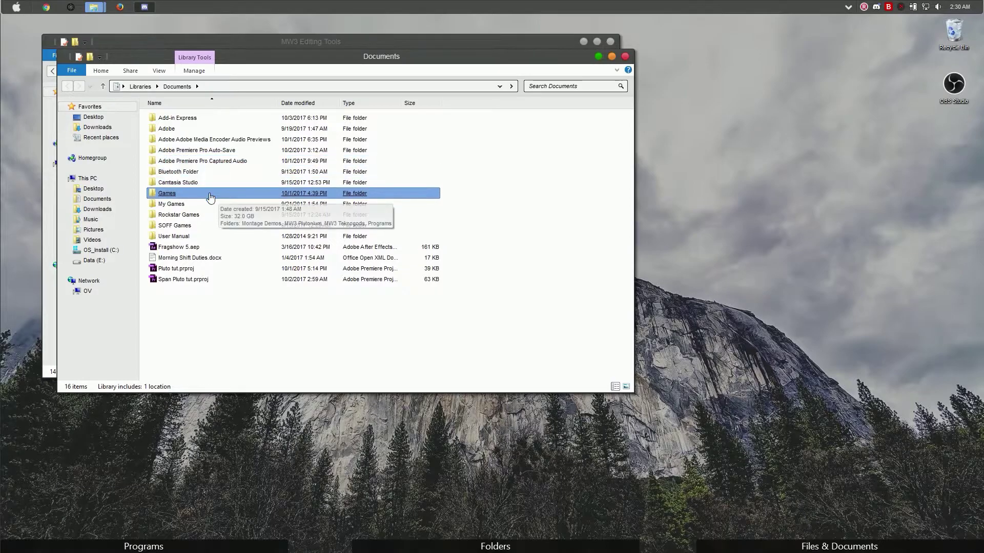
pyautogui.doubleClick(212, 194)
pyautogui.click(368, 140)
pyautogui.click(207, 129)
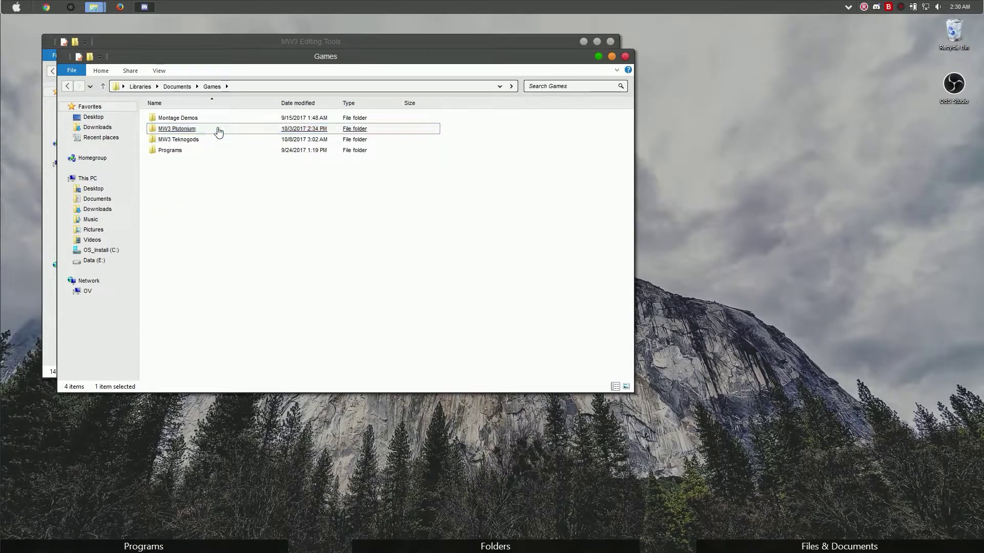
pyautogui.doubleClick(209, 131)
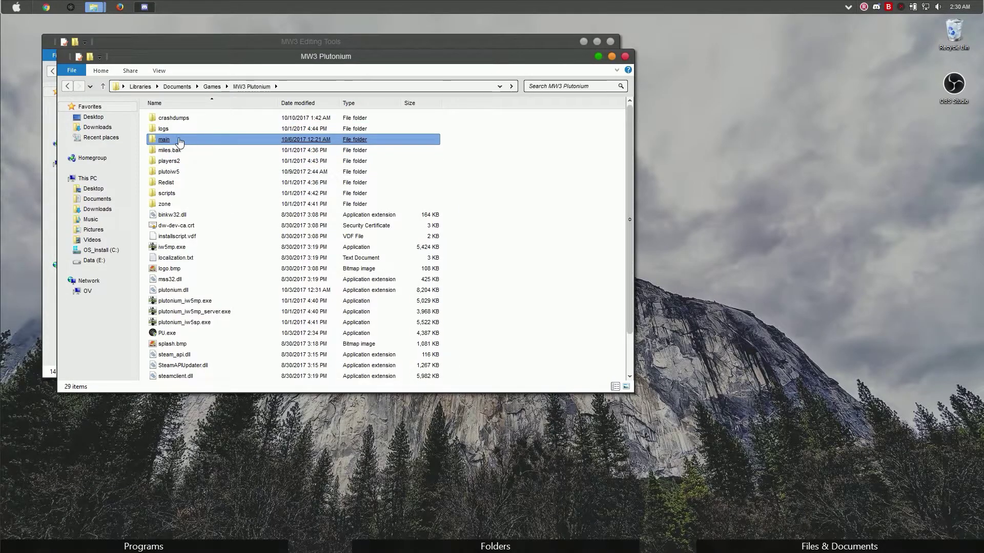
# Enter the main folder and open iw_06.iwd in WinRAR.
pyautogui.doubleClick(191, 143)
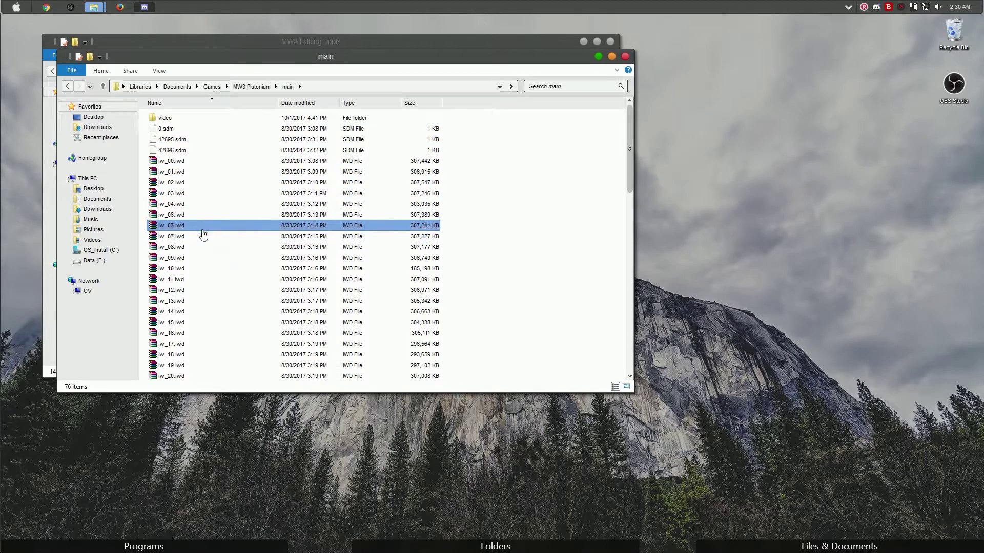
pyautogui.click(206, 226)
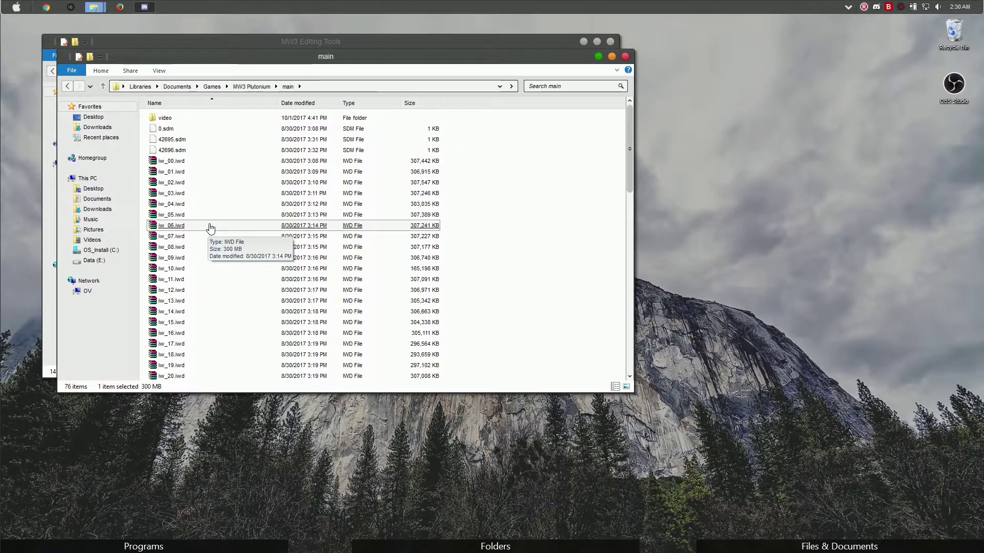
pyautogui.click(152, 182)
# Close the leftover main and MW3 Editing Tools Explorer windows.
pyautogui.click(629, 61)
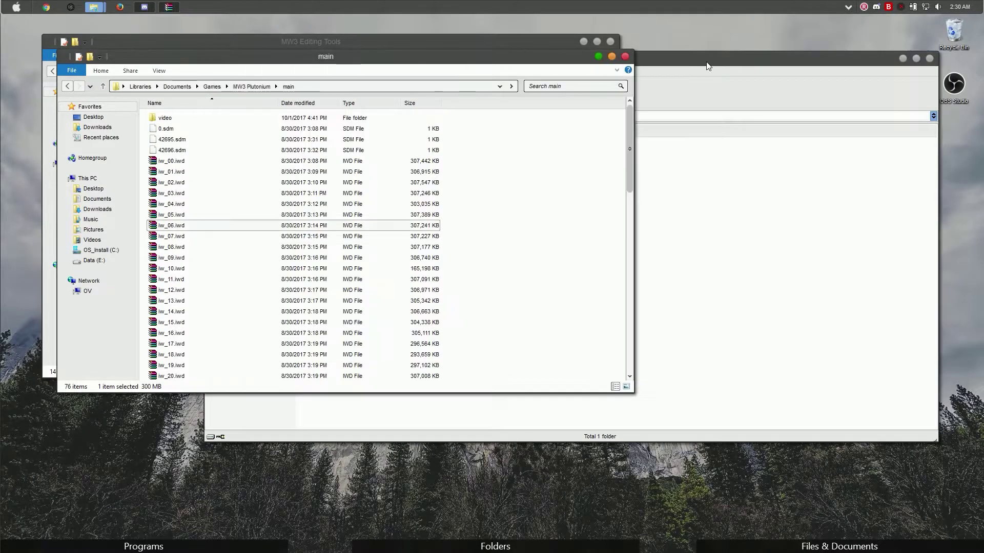
pyautogui.click(625, 57)
pyautogui.click(267, 40)
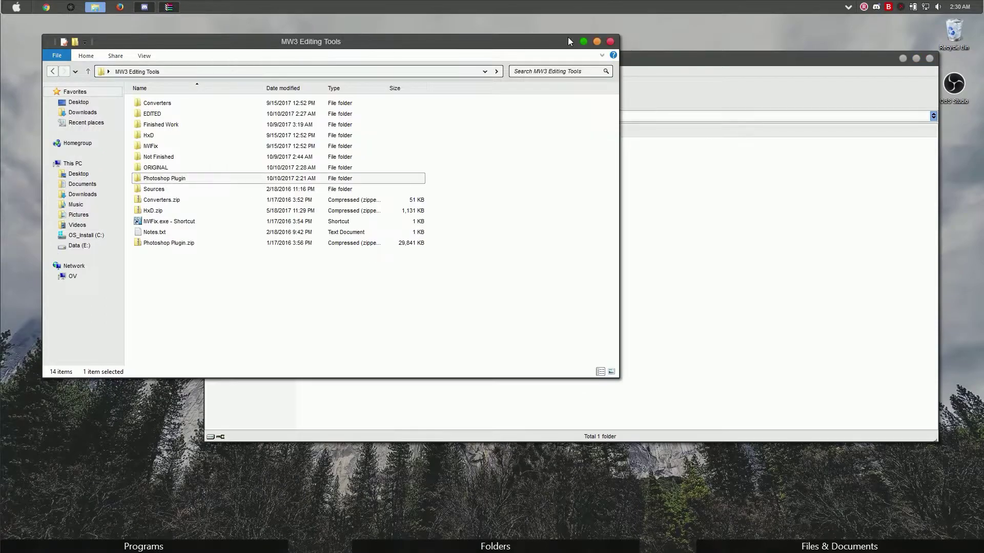
pyautogui.click(610, 42)
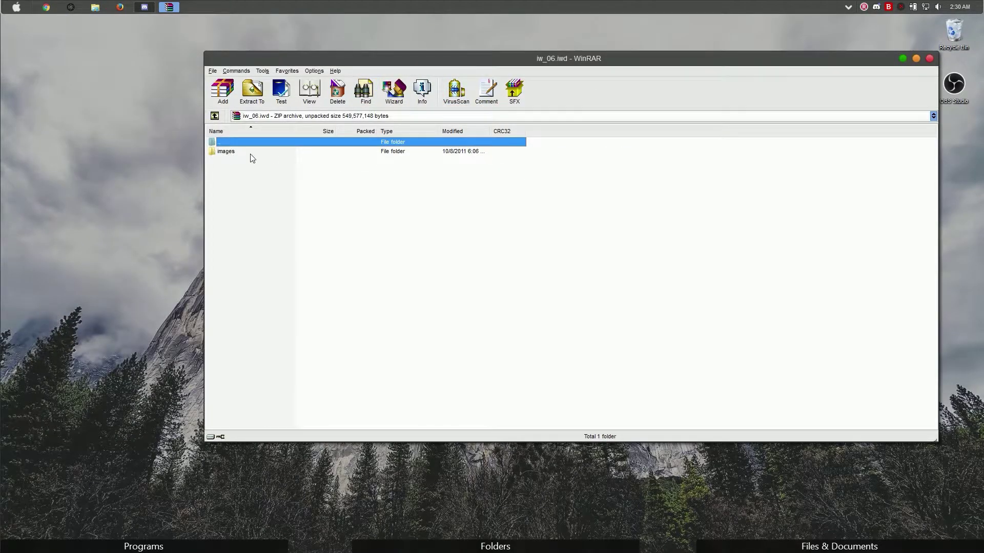
# Open the archive's images folder and scroll down to the weapon_camo files.
pyautogui.doubleClick(235, 154)
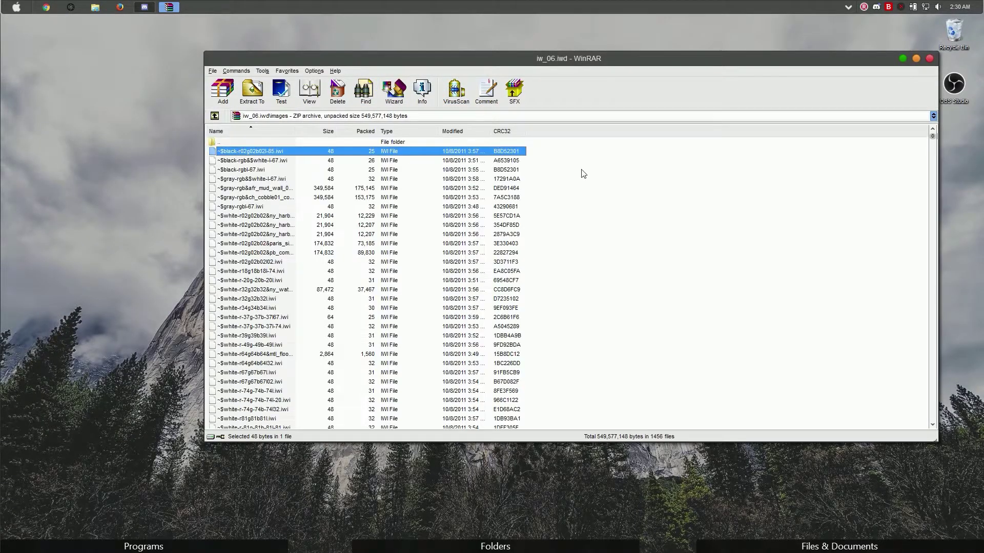
pyautogui.moveTo(930, 142); pyautogui.dragTo(936, 272)
pyautogui.scroll(-10, 287, 215)
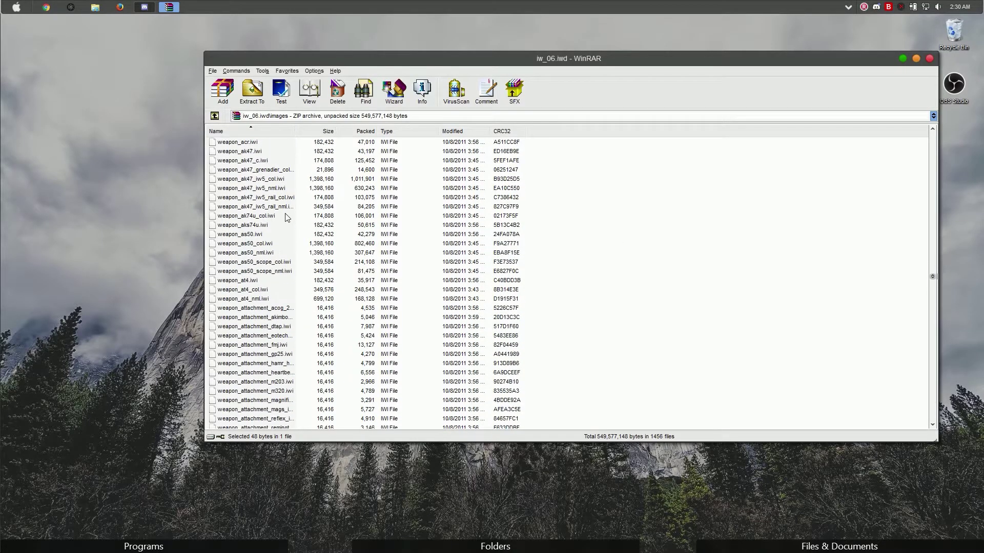
pyautogui.scroll(-11, 260, 190)
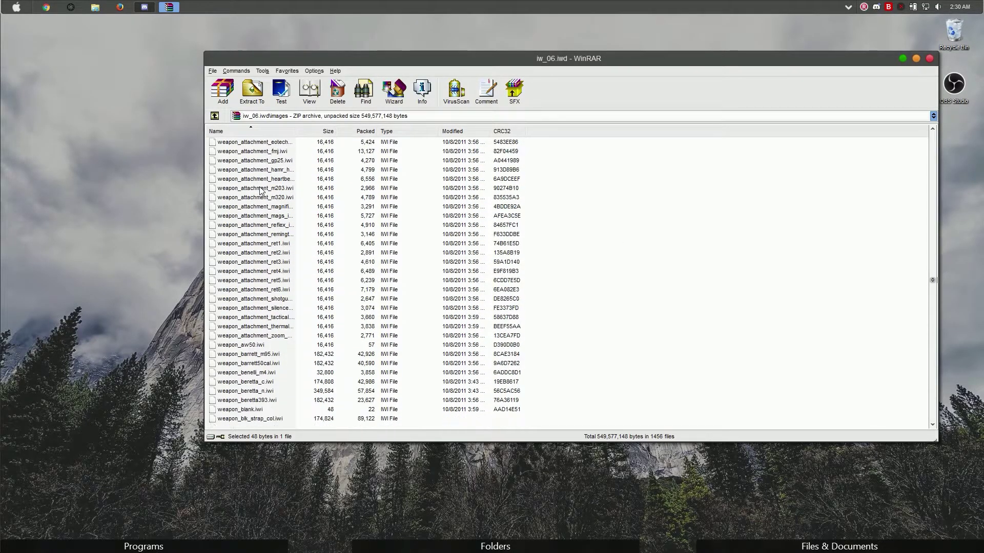
pyautogui.scroll(-7, 261, 190)
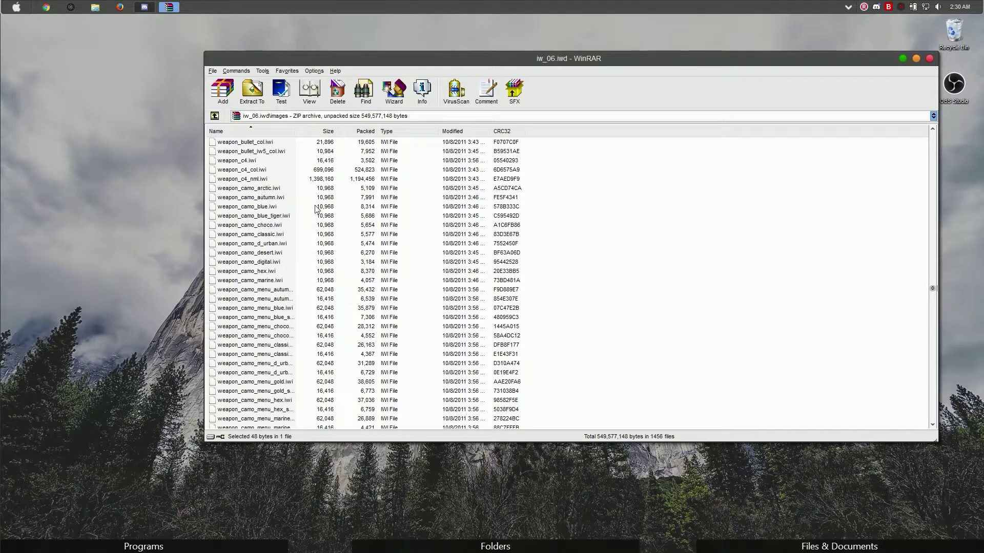
pyautogui.click(249, 190)
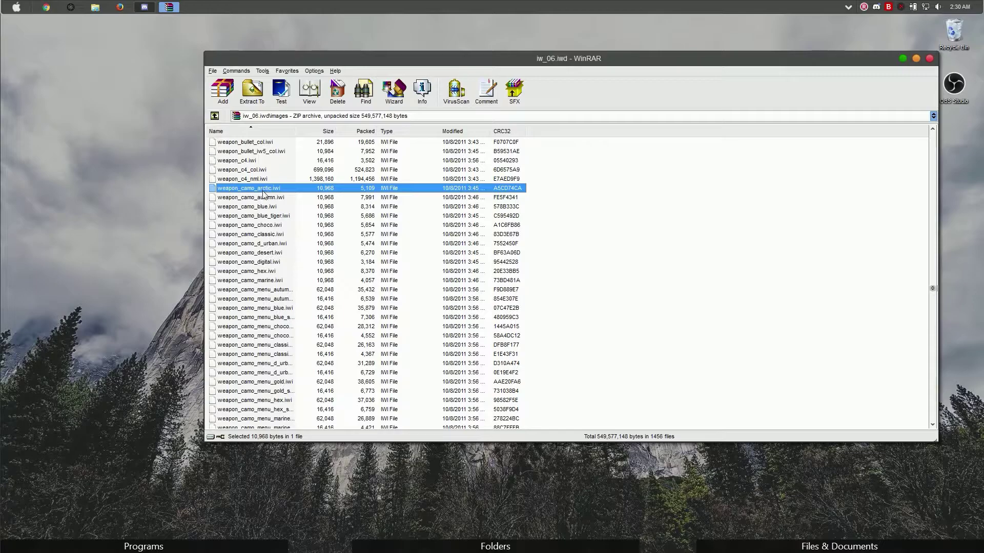
pyautogui.scroll(-1, 265, 271)
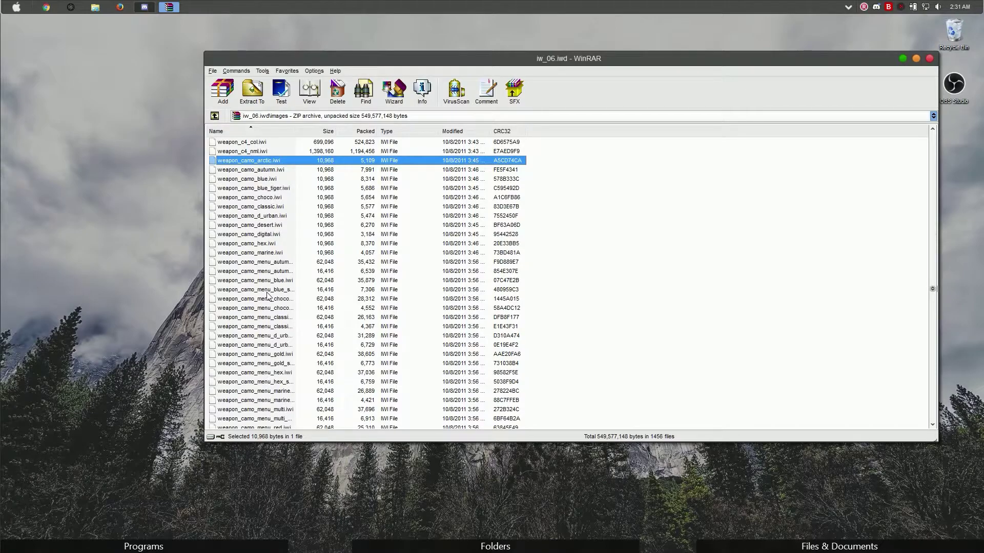
# Select weapon_camo_autumn.iwi plus the two weapon_camo_menu_autumn images.
pyautogui.click(265, 170)
pyautogui.click(277, 161)
pyautogui.click(253, 171)
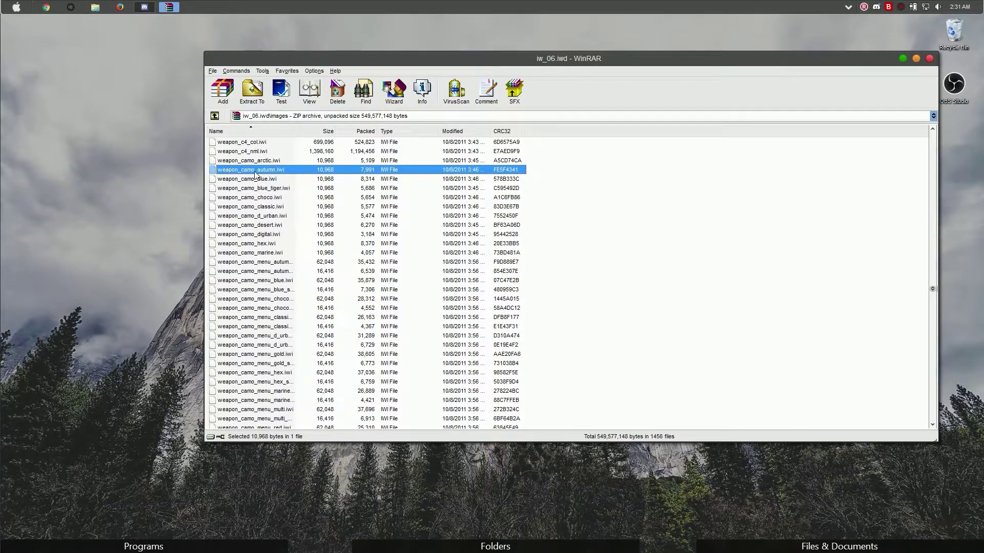
pyautogui.press('Up')
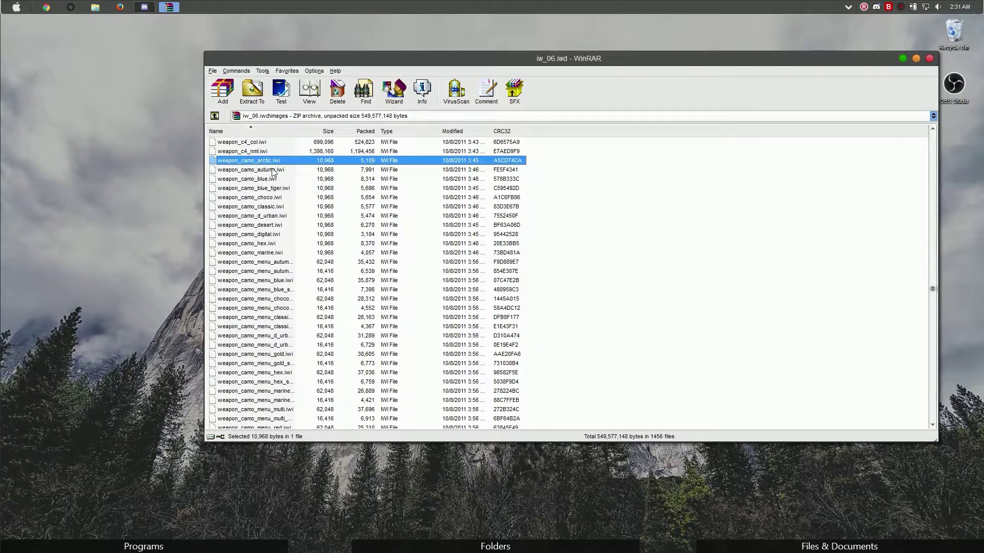
pyautogui.click(272, 171)
pyautogui.press('Up')
pyautogui.click(269, 170)
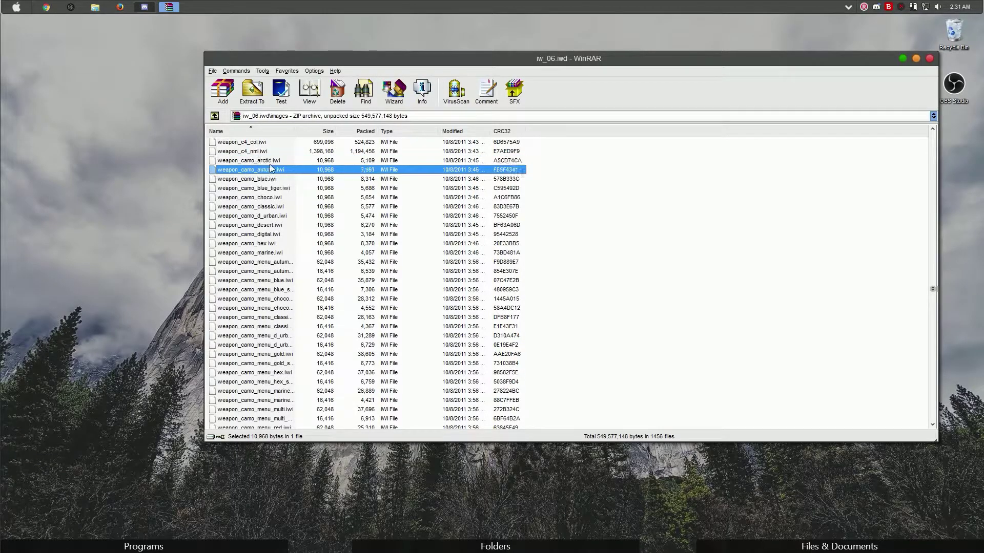
pyautogui.keyDown('ctrl'); pyautogui.click(273, 263); pyautogui.keyUp('ctrl')
pyautogui.keyDown('ctrl'); pyautogui.click(274, 272); pyautogui.keyUp('ctrl')
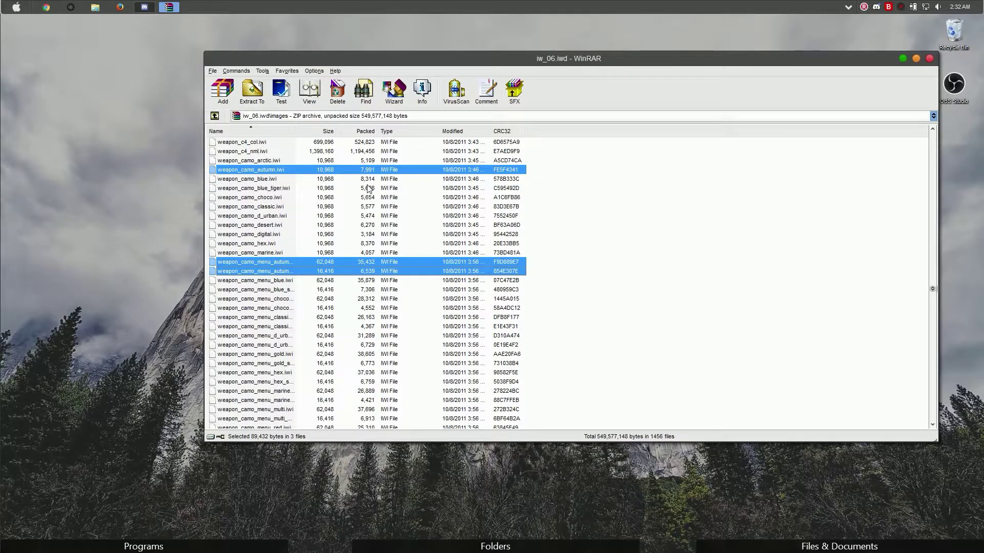
# Bring up the desktop folder shortcuts from the Folders fence.
pyautogui.click(406, 547)
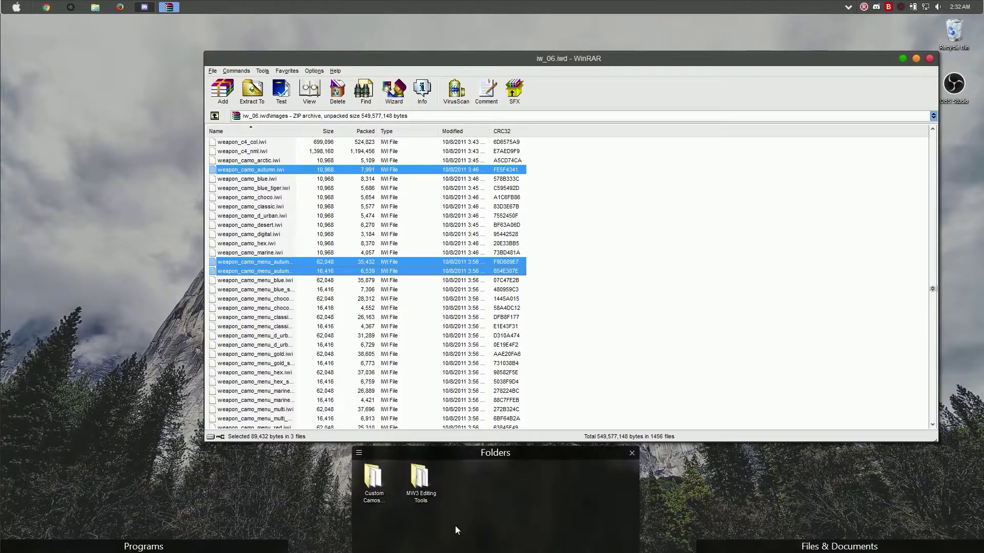
# Open MW3 Editing Tools snapped to the right half and enter Converters.
pyautogui.doubleClick(419, 479)
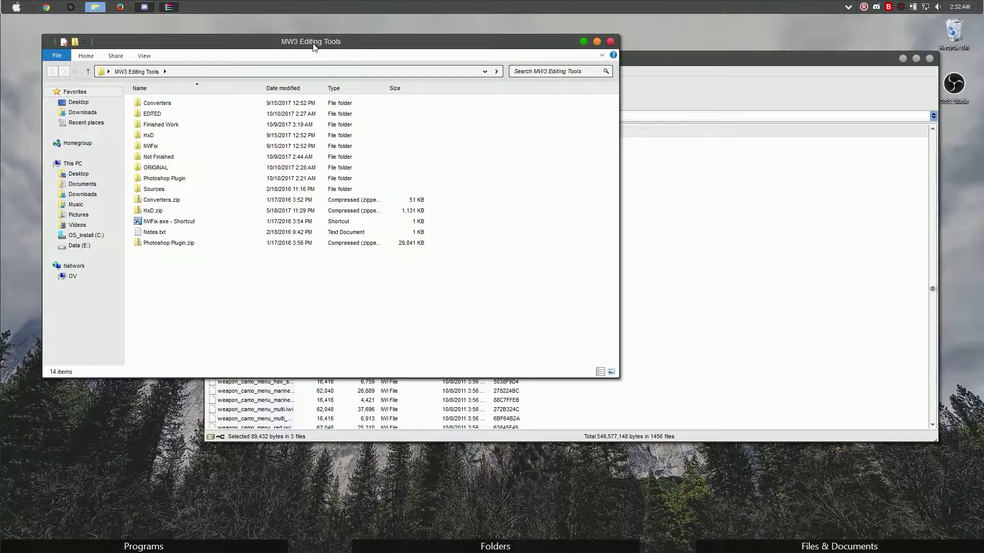
pyautogui.moveTo(314, 46); pyautogui.dragTo(979, 106)
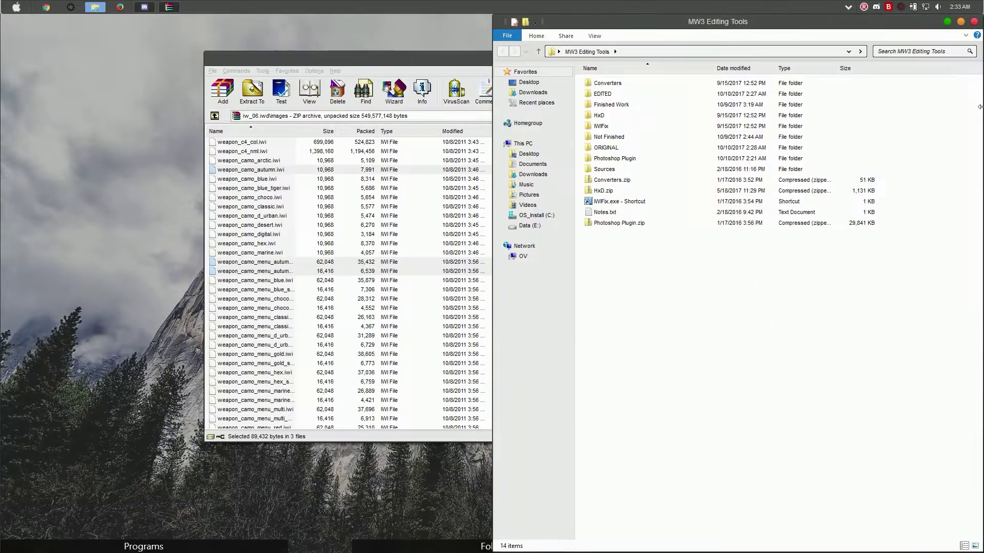
pyautogui.doubleClick(618, 88)
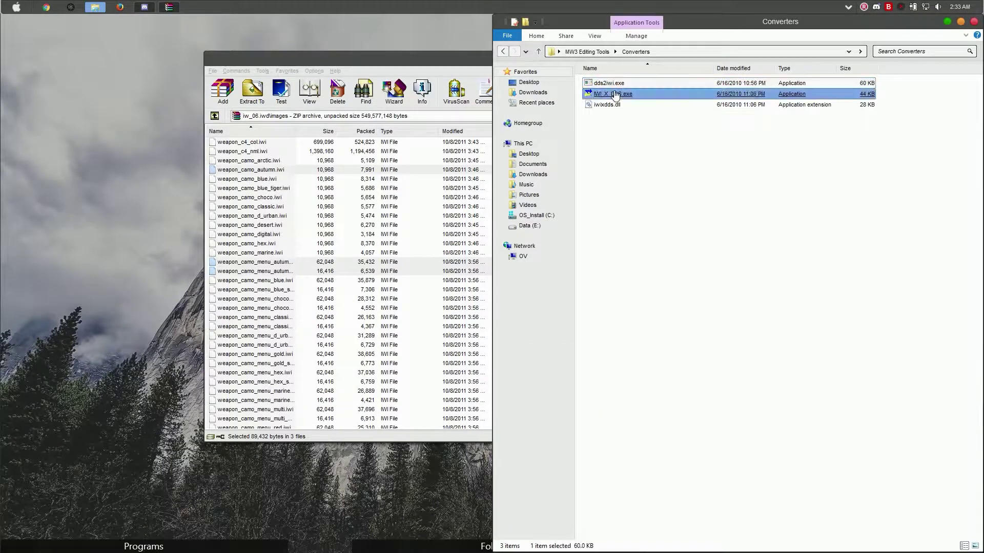
# Open a second MW3 Editing Tools window, enter ORIGINAL, and snap it to the left half.
pyautogui.click(414, 537)
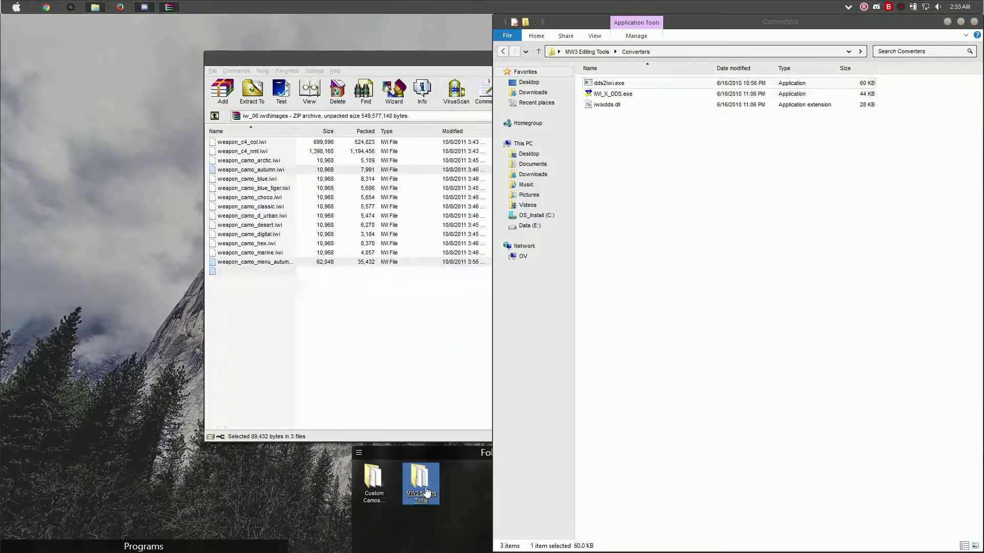
pyautogui.click(420, 484)
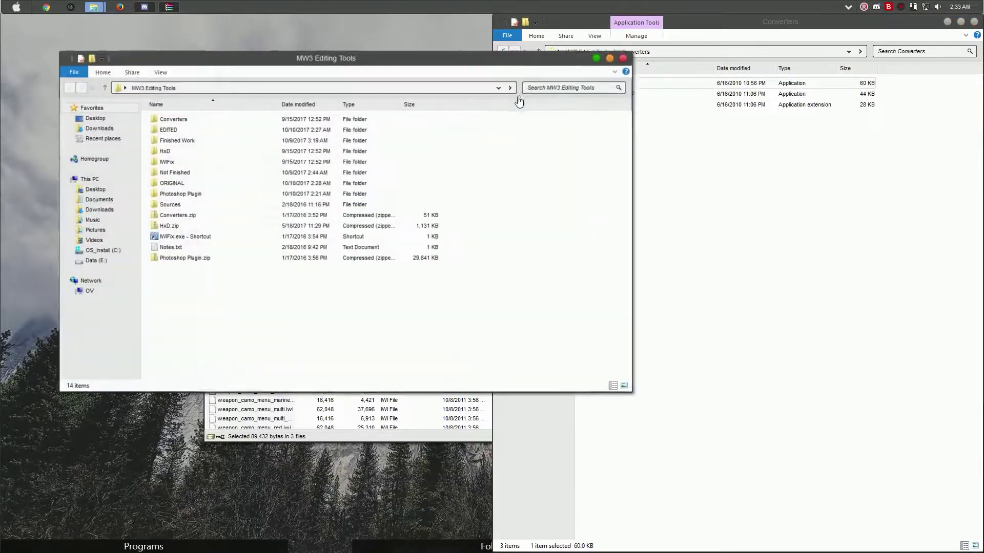
pyautogui.doubleClick(192, 183)
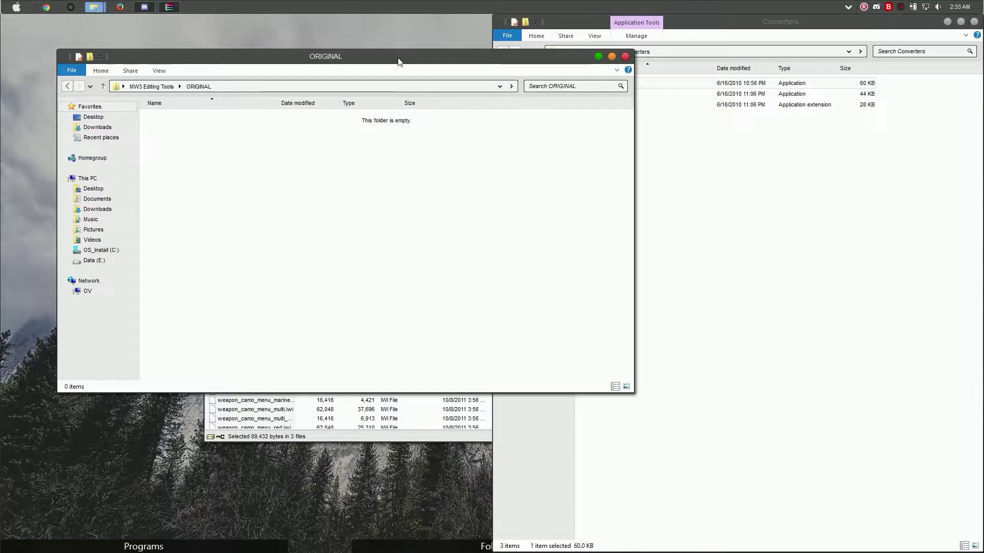
pyautogui.moveTo(398, 61); pyautogui.dragTo(982, 64)
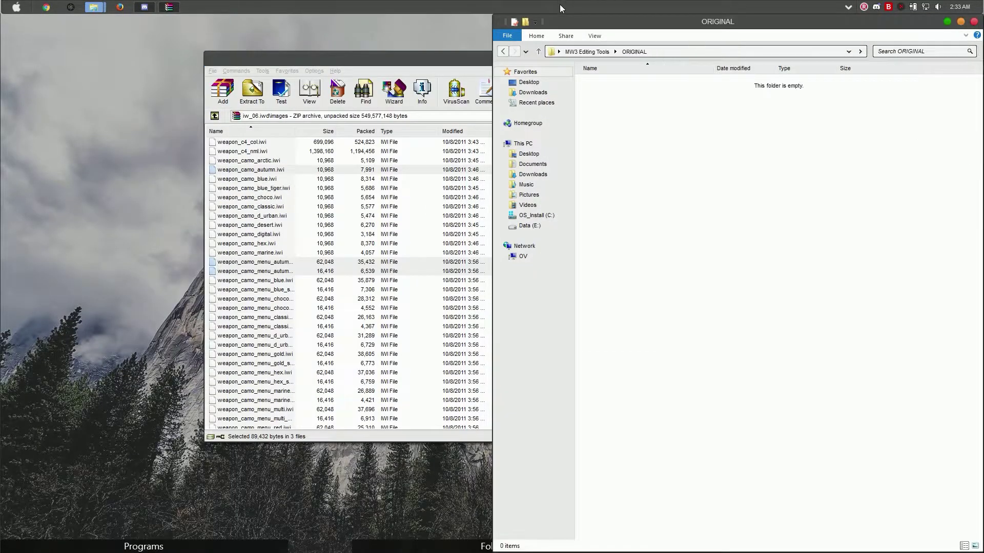
pyautogui.moveTo(561, 22); pyautogui.dragTo(10, 23)
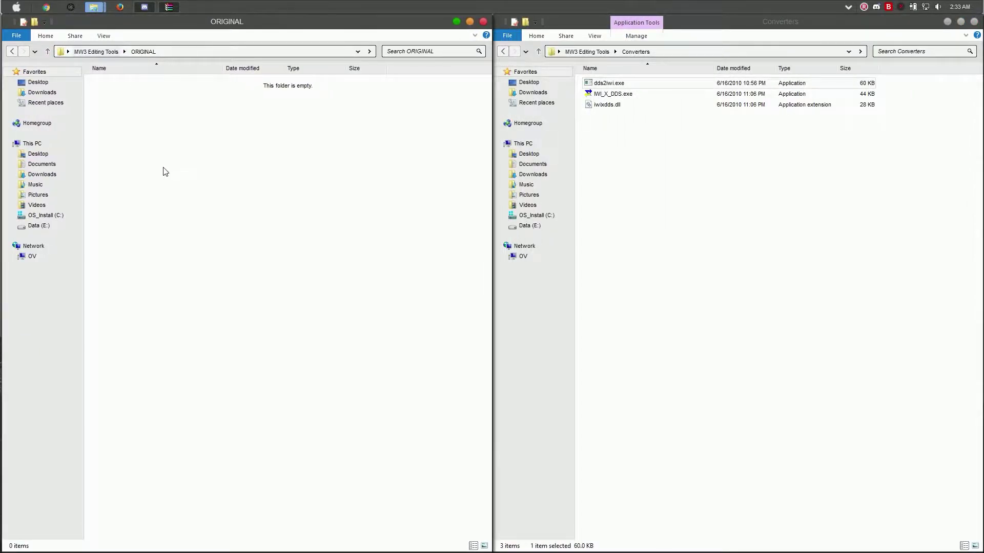
# Drag the three autumn .iwi files from iw_06.iwd into ORIGINAL and close WinRAR.
pyautogui.click(169, 7)
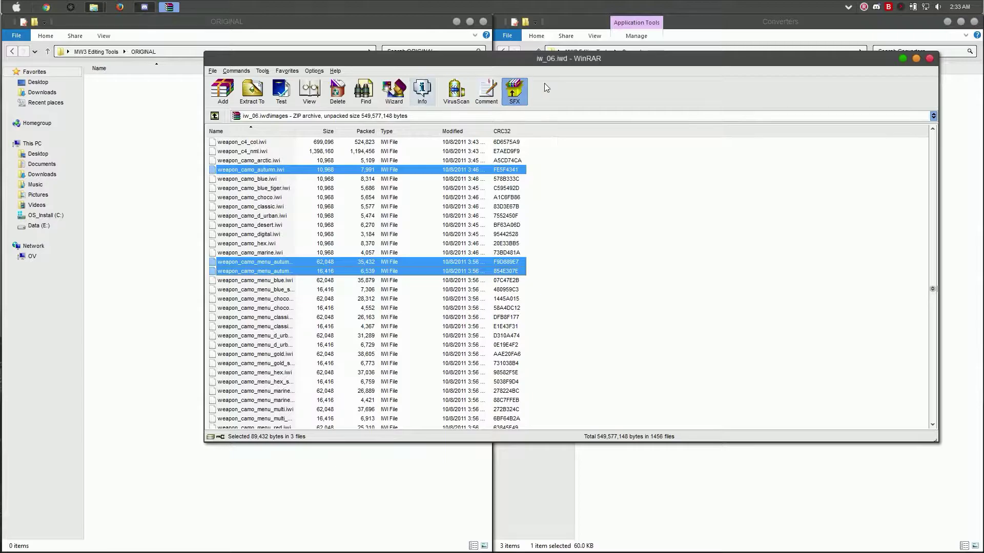
pyautogui.moveTo(244, 169); pyautogui.dragTo(149, 162)
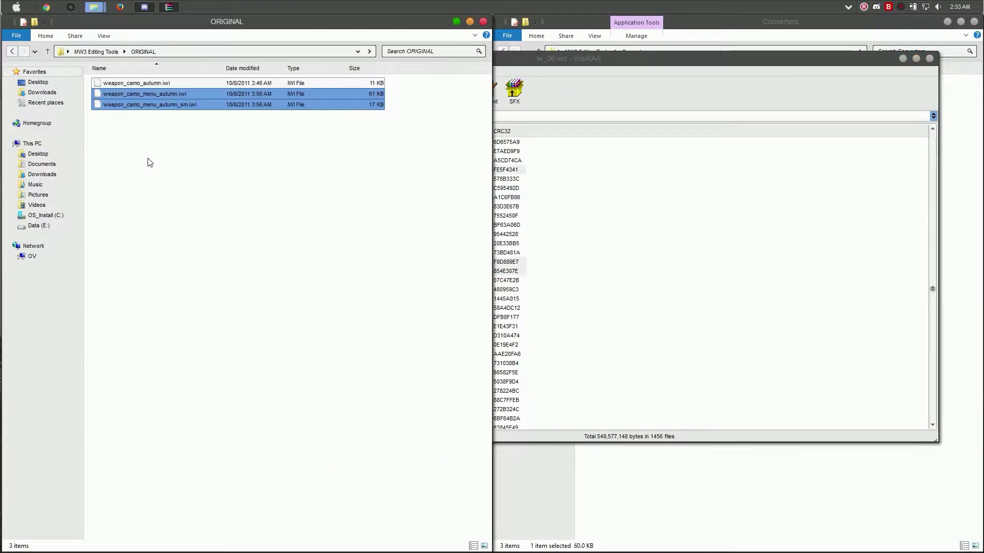
pyautogui.click(930, 59)
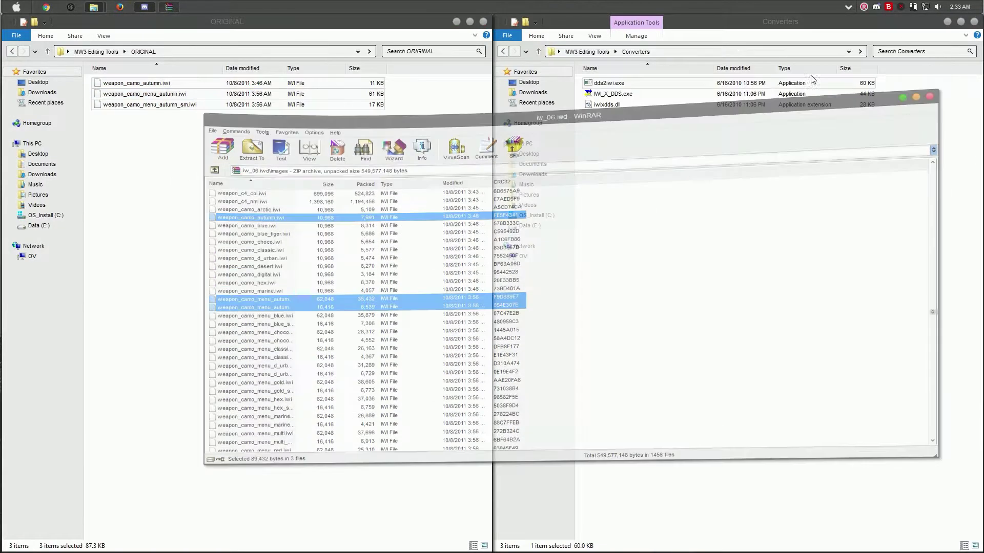
pyautogui.click(277, 165)
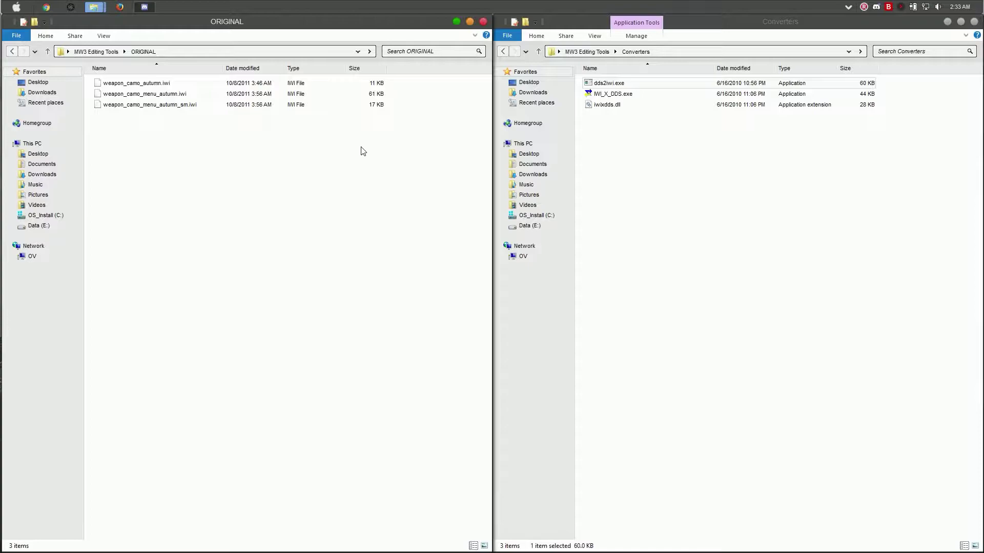
# Convert the three autumn .iwi files to .dds by dropping each onto IWI_X_DDS.exe.
pyautogui.moveTo(125, 83); pyautogui.dragTo(702, 94)
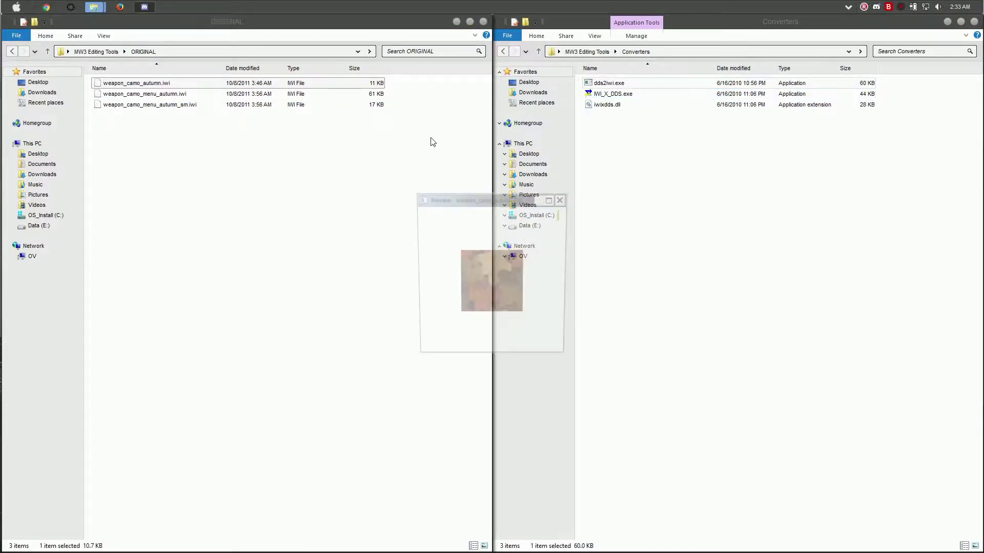
pyautogui.click(562, 199)
pyautogui.click(144, 105)
pyautogui.moveTo(144, 105); pyautogui.dragTo(647, 97)
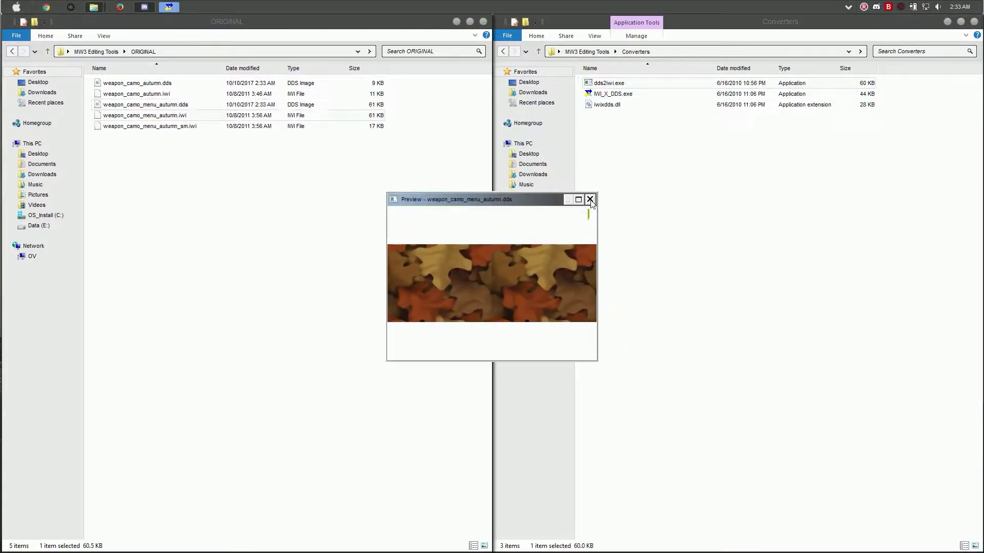
pyautogui.click(589, 199)
pyautogui.moveTo(154, 127); pyautogui.dragTo(640, 93)
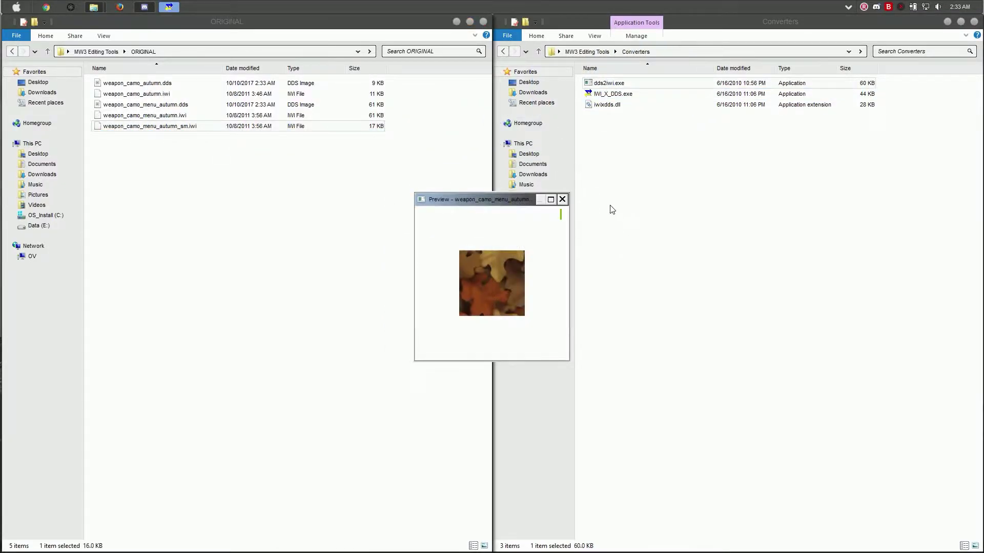
pyautogui.click(563, 200)
# Copy the three autumn .dds files into the EDITED folder.
pyautogui.click(241, 219)
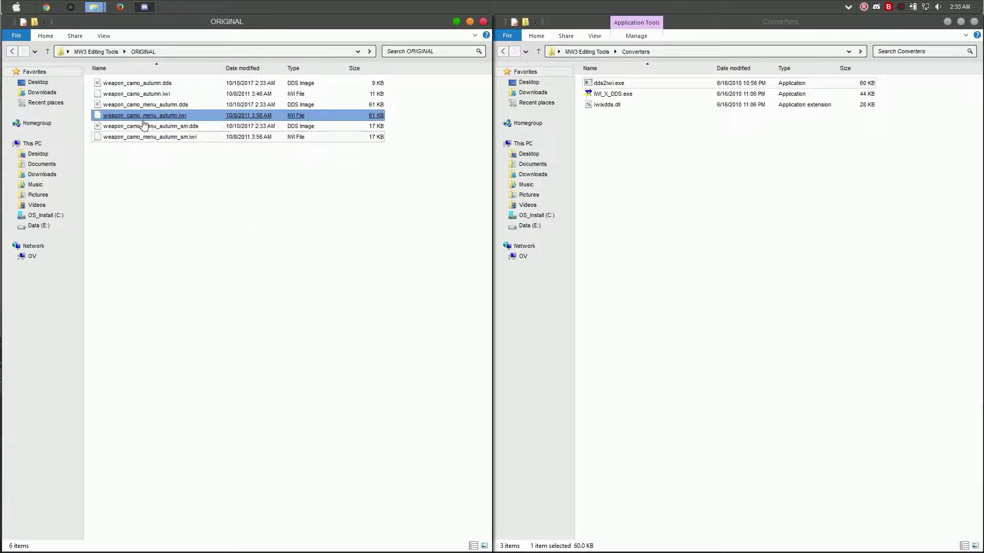
pyautogui.click(128, 128)
pyautogui.keyDown('ctrl'); pyautogui.click(128, 104); pyautogui.keyUp('ctrl')
pyautogui.keyDown('ctrl'); pyautogui.click(128, 83); pyautogui.keyUp('ctrl')
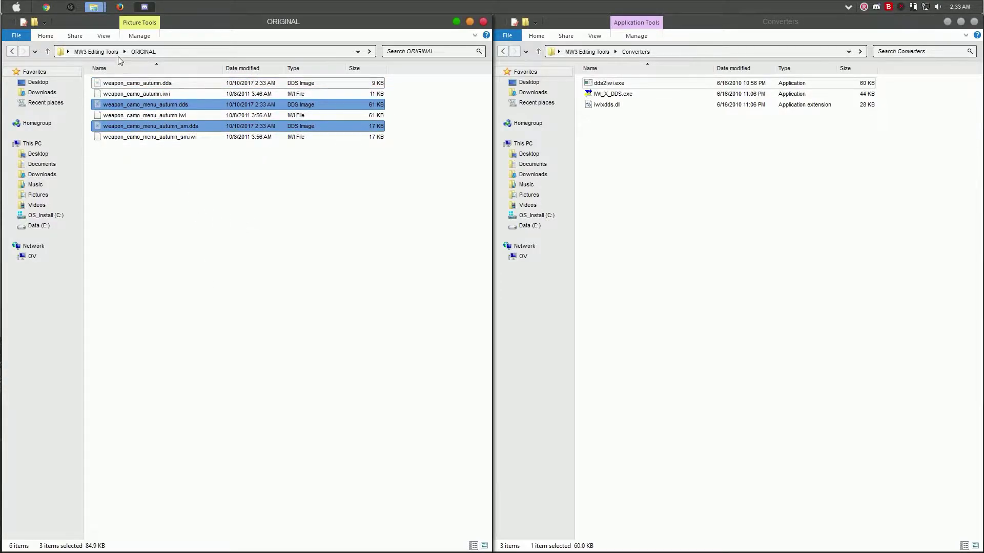
pyautogui.click(96, 51)
pyautogui.doubleClick(152, 96)
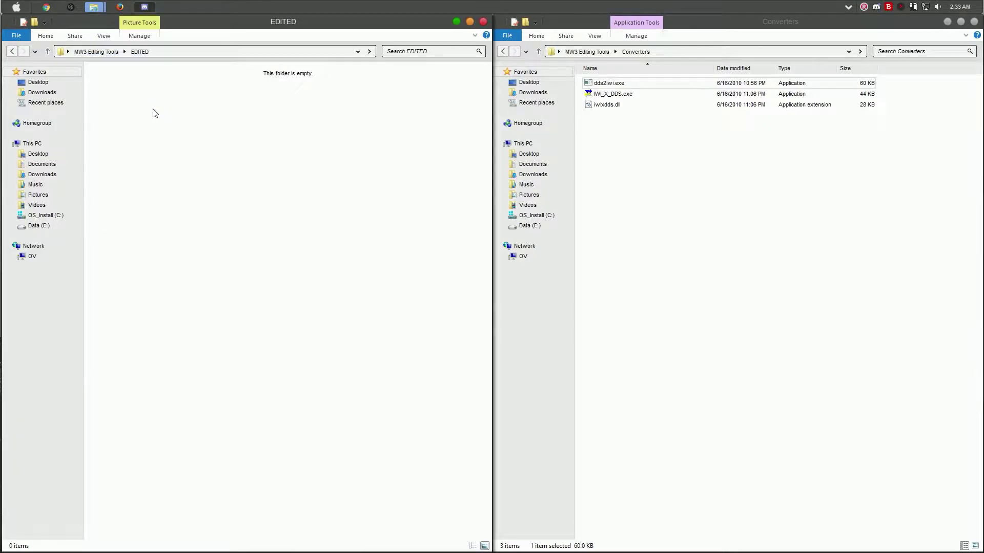
pyautogui.hotkey('ctrl', 'v')
pyautogui.click(231, 177)
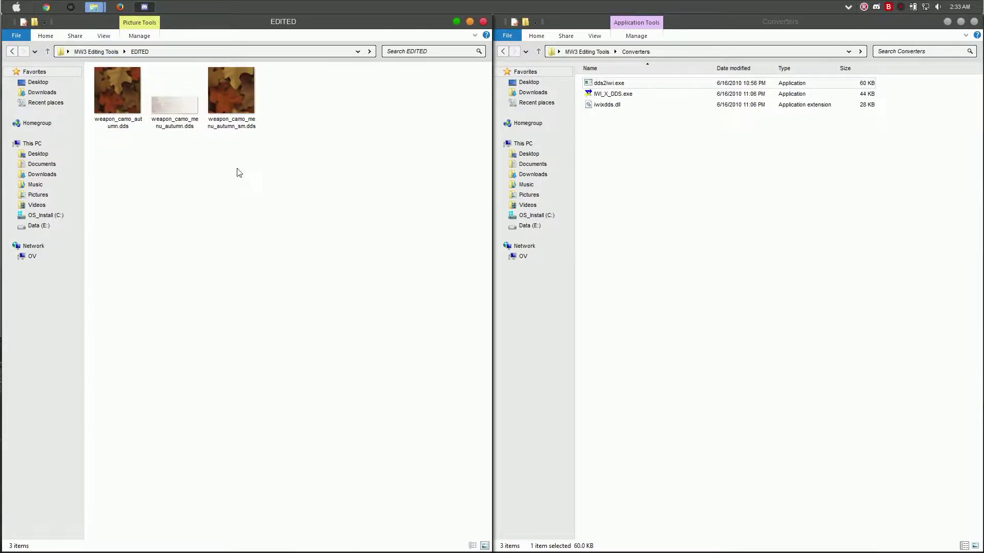
# Launch Photoshop from the Start menu and bring the EDITED folder back up.
pyautogui.click(15, 9)
pyautogui.click(71, 68)
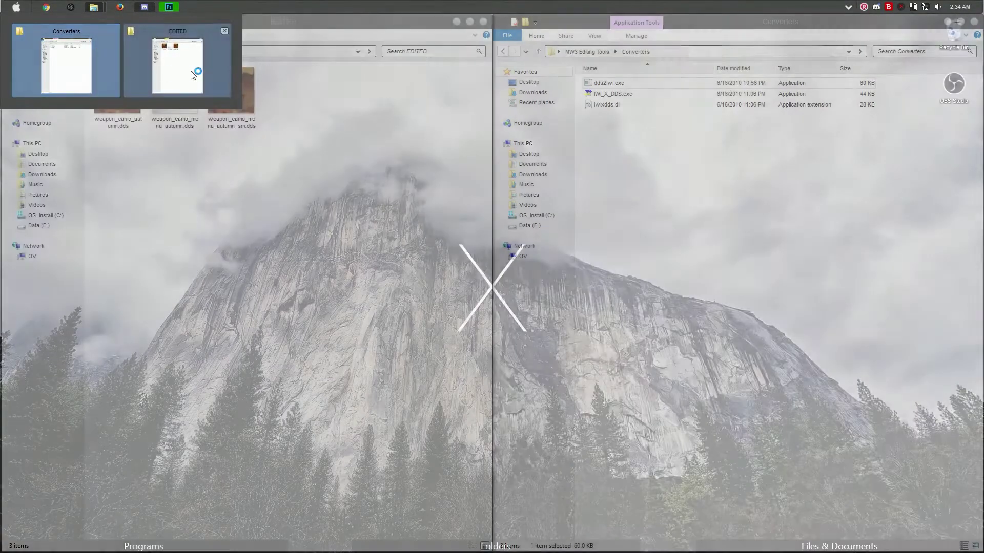
pyautogui.click(193, 76)
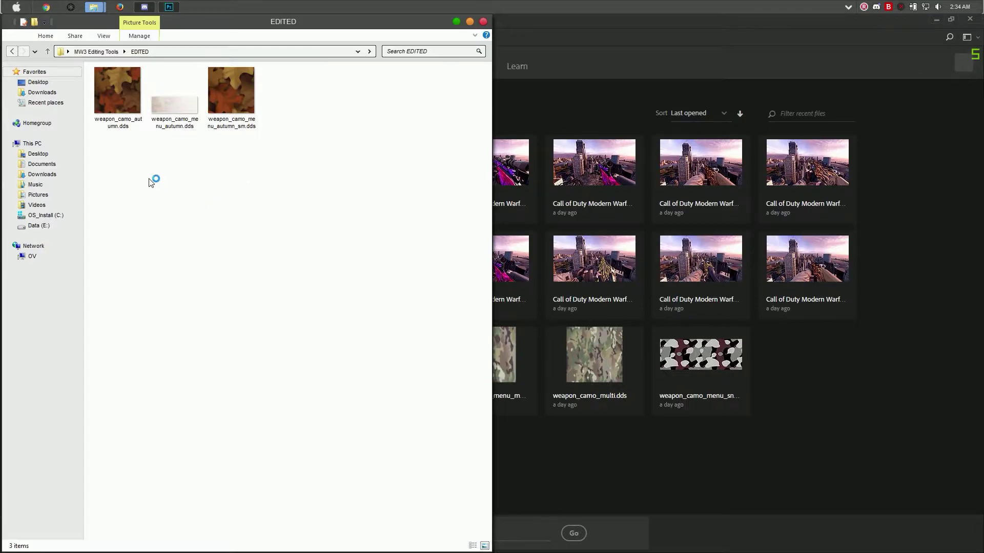
# Drag weapon_camo_autumn.dds from EDITED onto Photoshop to open it.
pyautogui.click(124, 129)
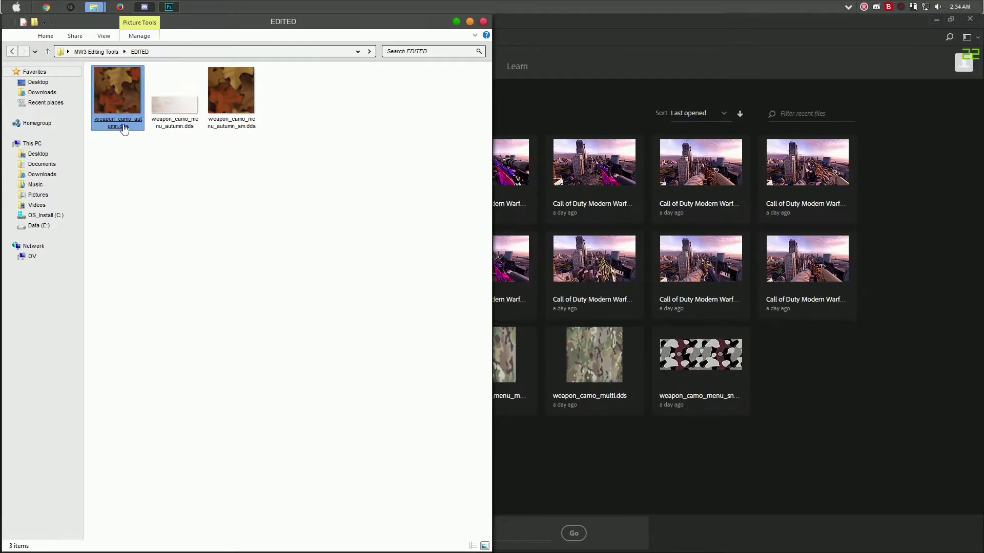
pyautogui.click(243, 131)
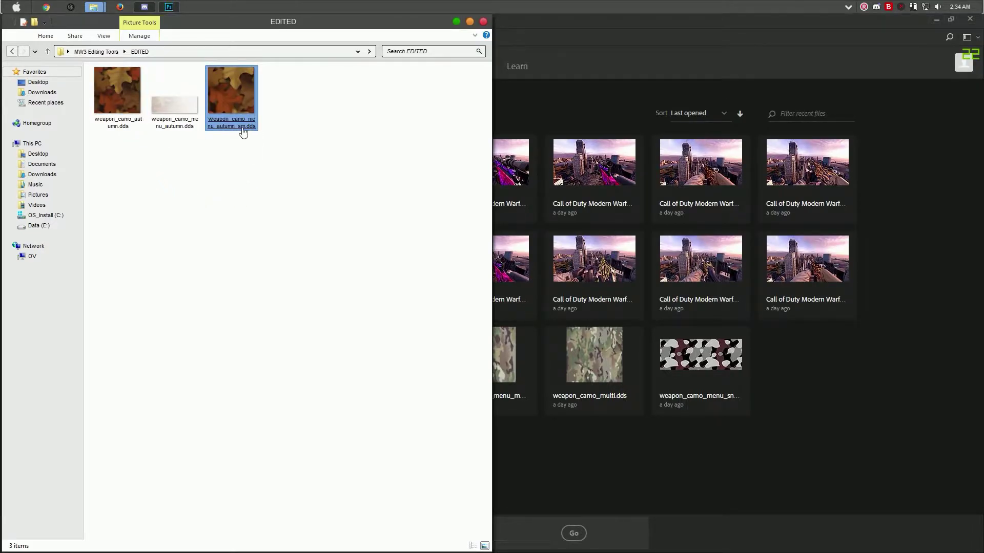
pyautogui.click(125, 125)
pyautogui.click(136, 143)
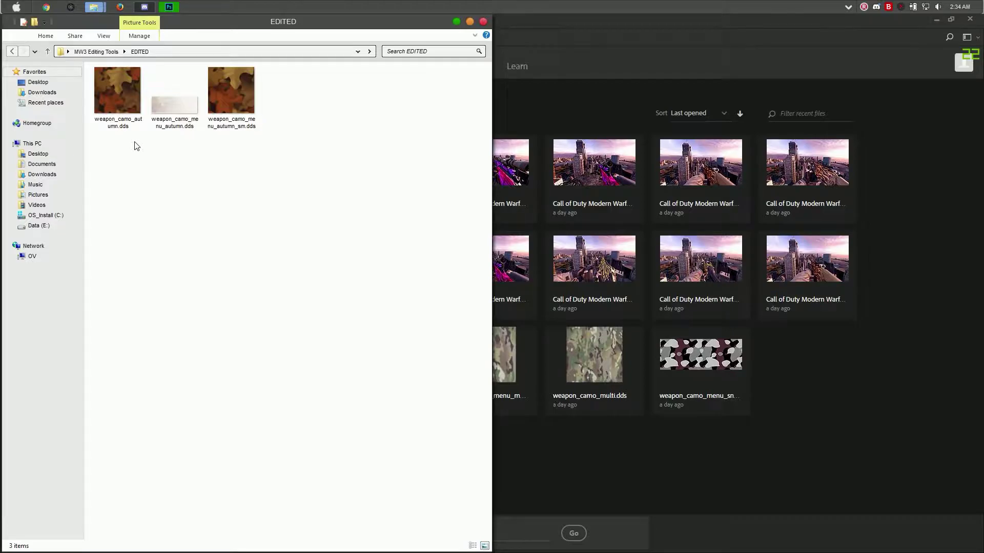
pyautogui.click(230, 121)
pyautogui.moveTo(173, 144); pyautogui.dragTo(317, 83)
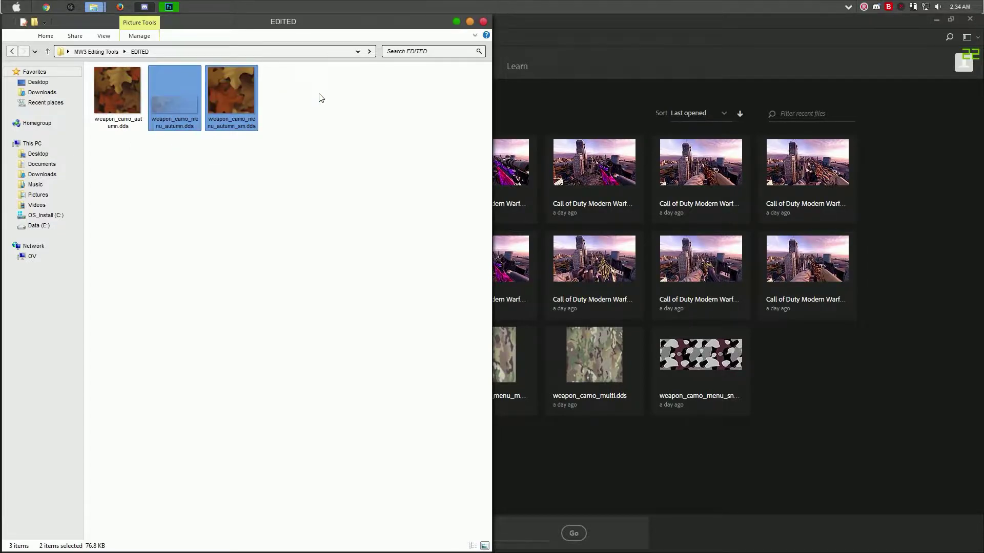
pyautogui.click(125, 135)
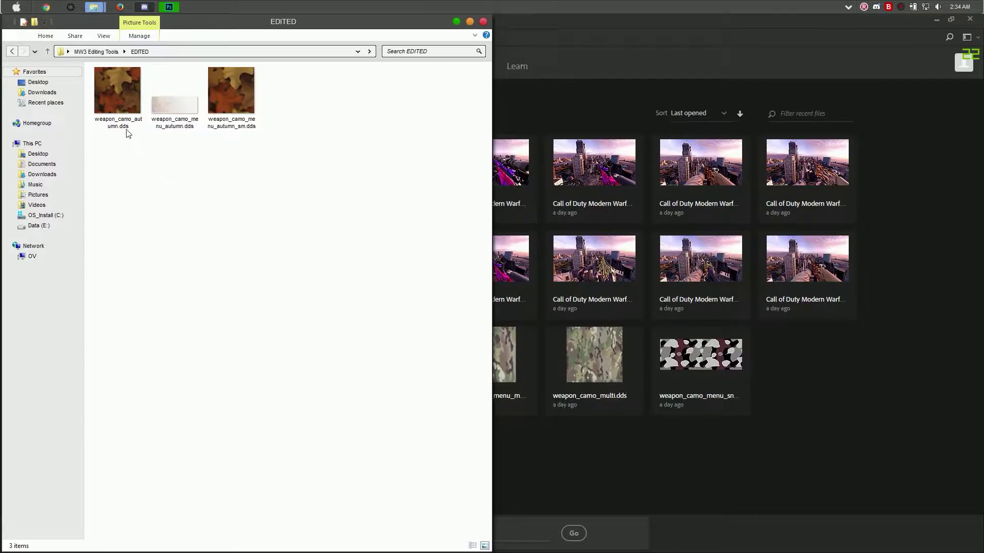
pyautogui.click(248, 100)
pyautogui.click(403, 93)
pyautogui.click(411, 87)
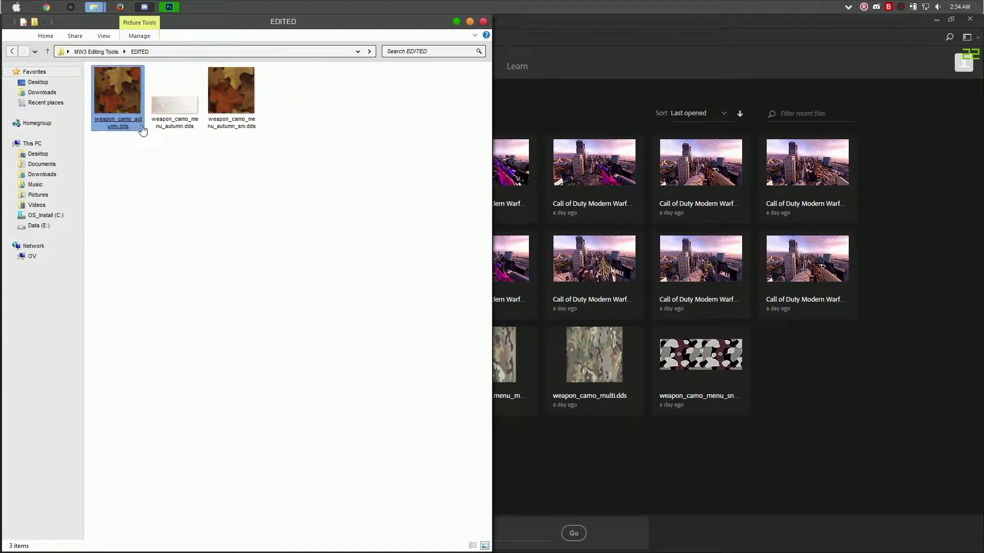
pyautogui.moveTo(118, 100); pyautogui.dragTo(533, 127)
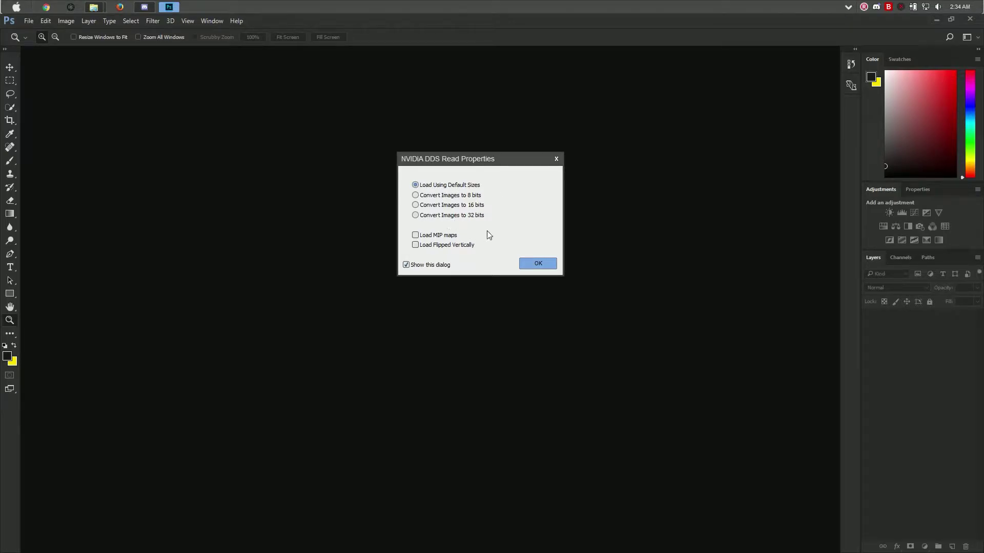
# Import weapon_camo_autumn.dds with the Load MIP maps option turned on.
pyautogui.click(415, 237)
pyautogui.click(532, 262)
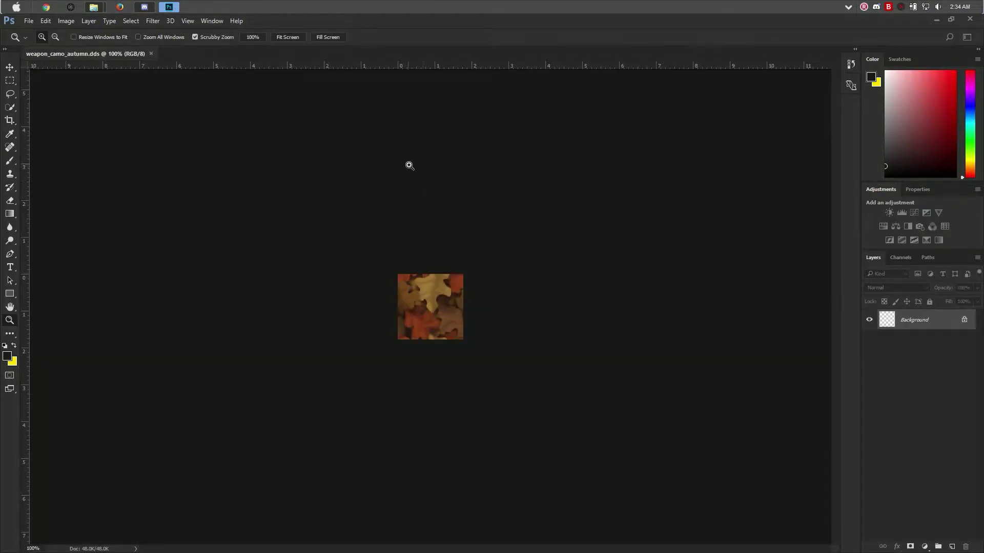
# Open weapon_camo_menu_autumn_sm.dds from the EDITED folder without loading MIP maps.
pyautogui.moveTo(93, 6)
pyautogui.click(169, 59)
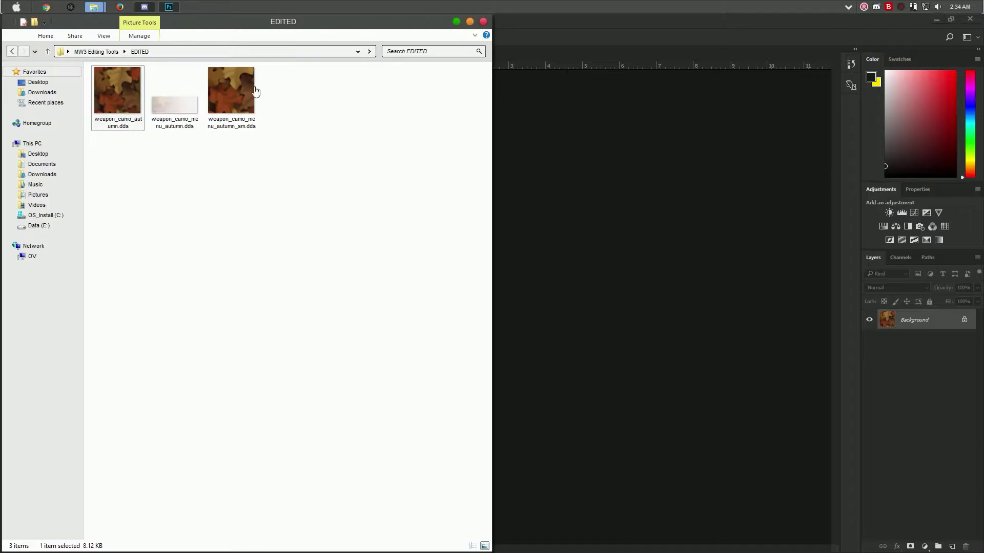
pyautogui.click(240, 91)
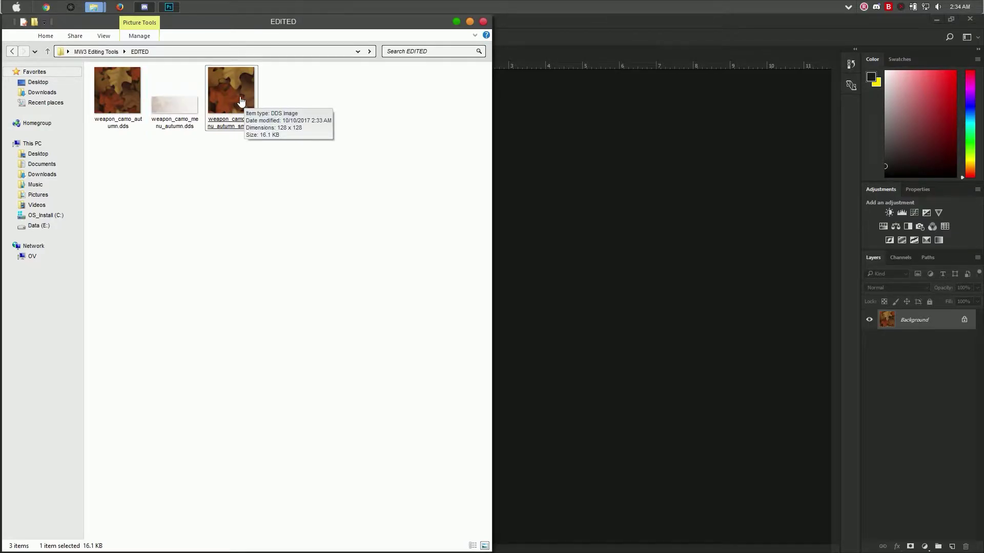
pyautogui.moveTo(243, 104); pyautogui.dragTo(545, 55)
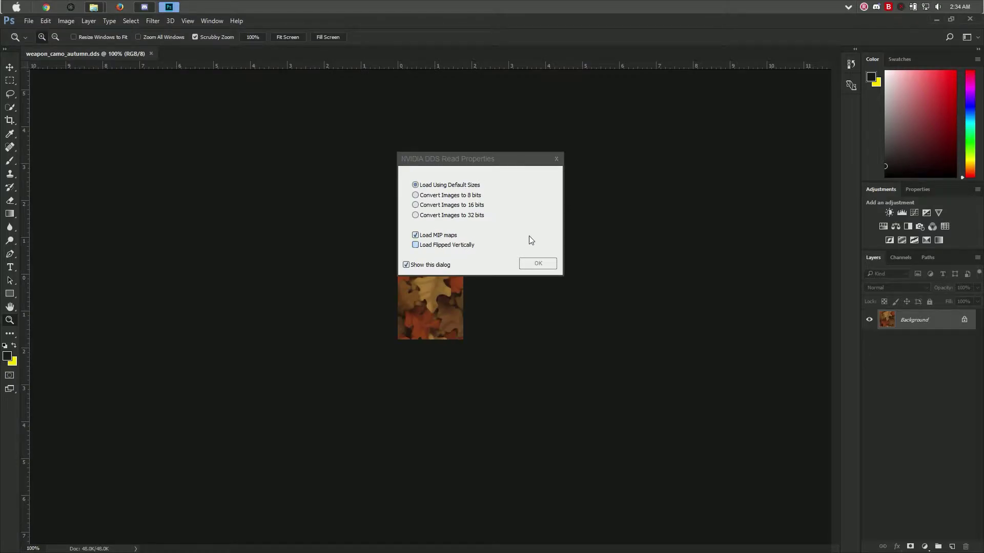
pyautogui.click(416, 235)
pyautogui.click(541, 262)
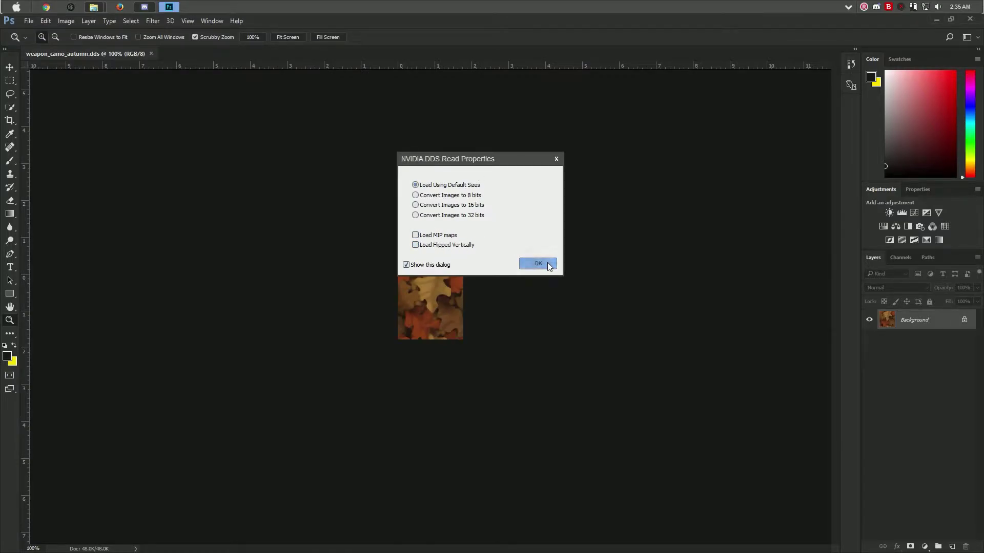
# Open weapon_camo_menu_autumn.dds from the EDITED folder with the default import settings.
pyautogui.moveTo(95, 7)
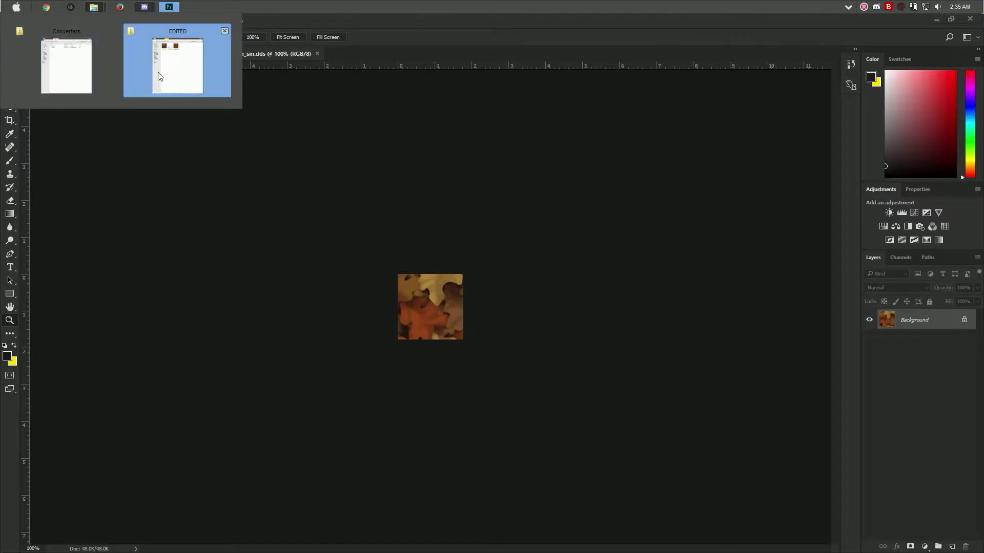
pyautogui.click(129, 75)
pyautogui.moveTo(175, 93); pyautogui.dragTo(542, 49)
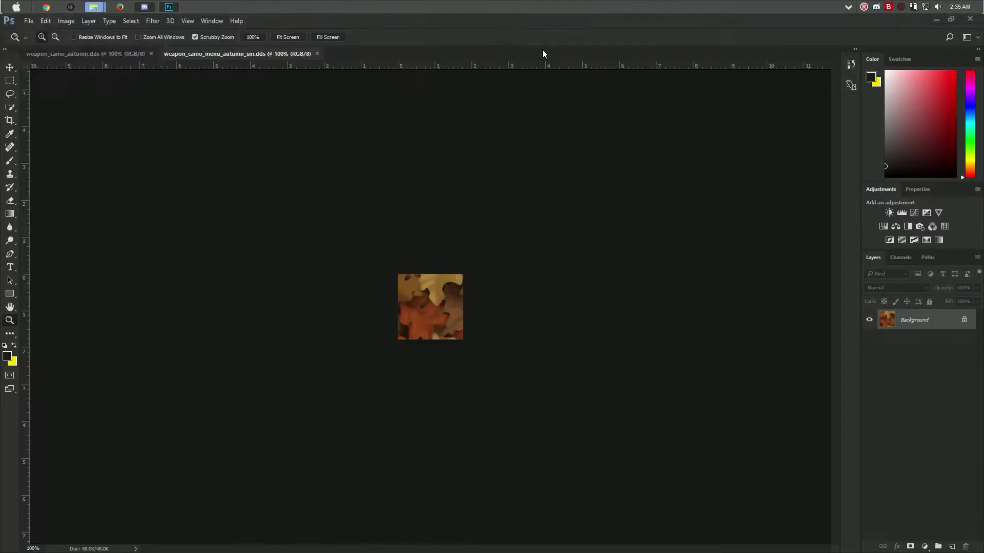
pyautogui.click(537, 262)
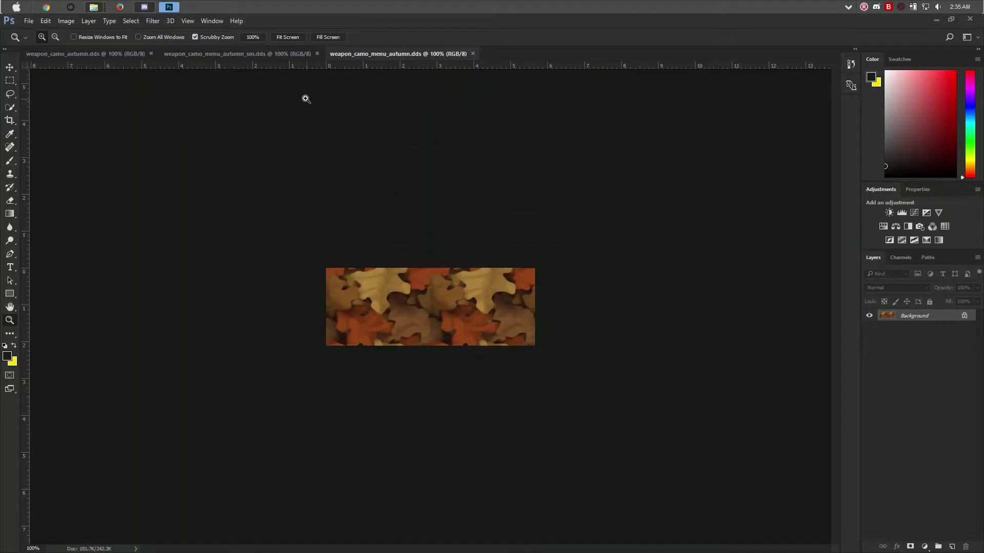
# Drop maxresdefault.jpg from the Not Finished folder onto the weapon_camo_autumn.dds canvas.
pyautogui.click(101, 55)
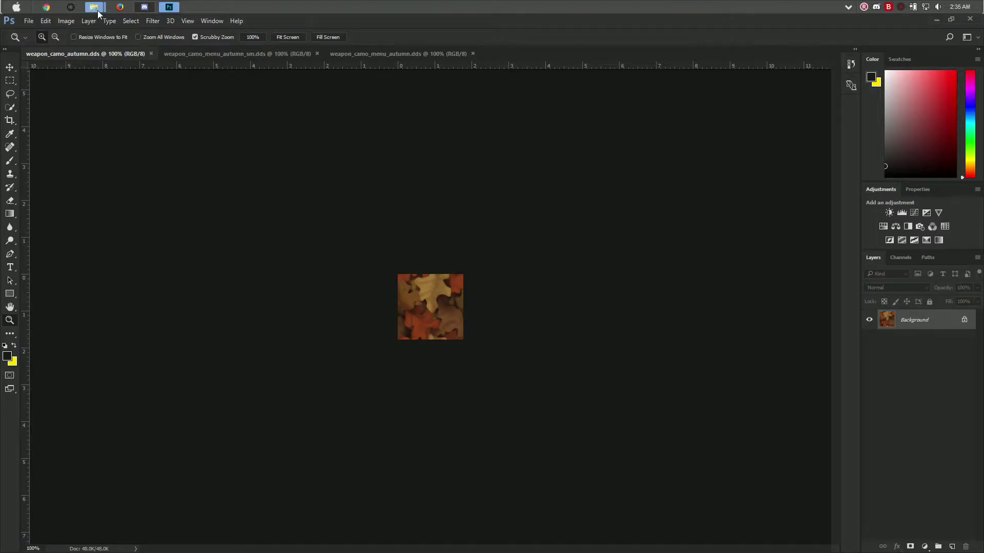
pyautogui.moveTo(93, 7)
pyautogui.click(177, 65)
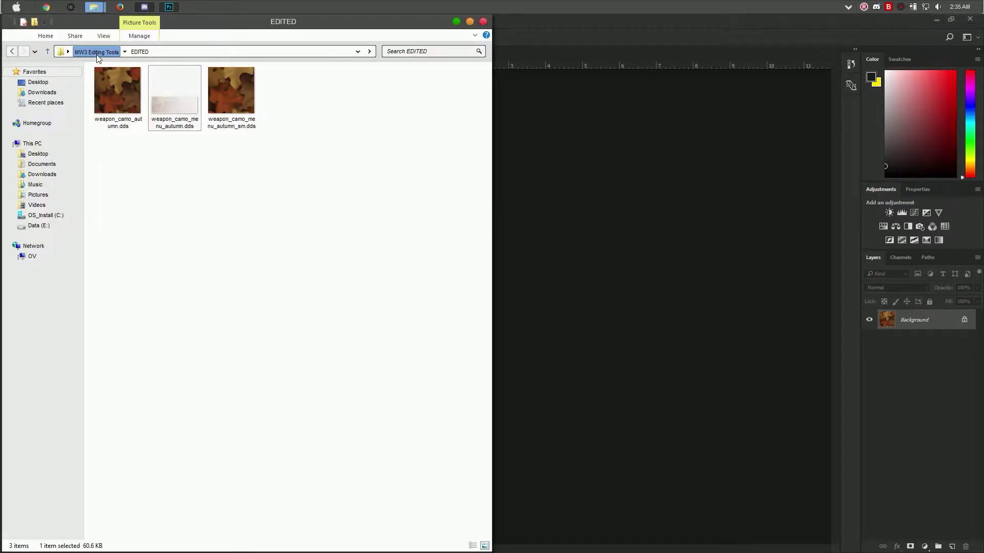
pyautogui.click(96, 51)
pyautogui.doubleClick(140, 137)
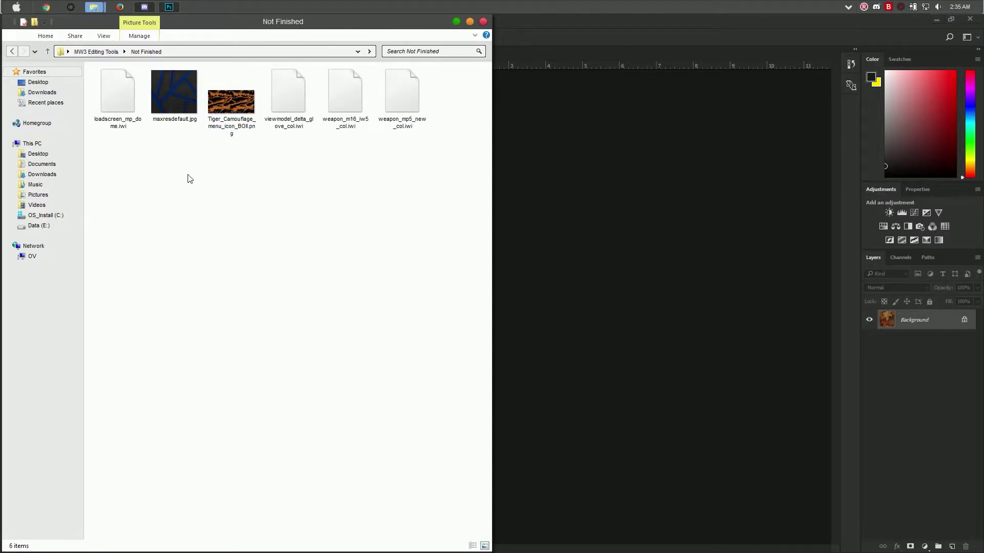
pyautogui.click(179, 96)
pyautogui.moveTo(172, 93); pyautogui.dragTo(641, 254)
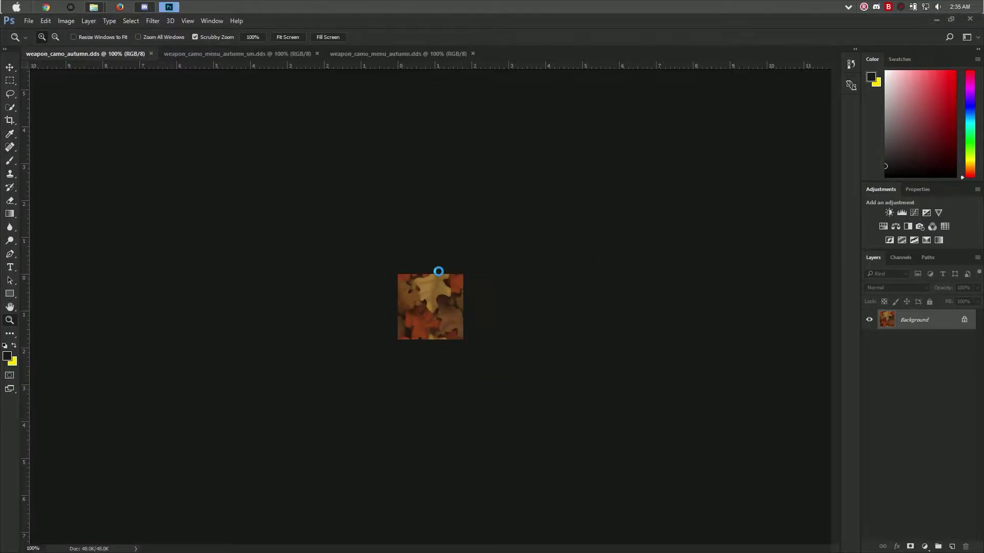
# Commit the placed image and stretch the blue layer to the texture's full height.
pyautogui.press('z')
pyautogui.press('Return')
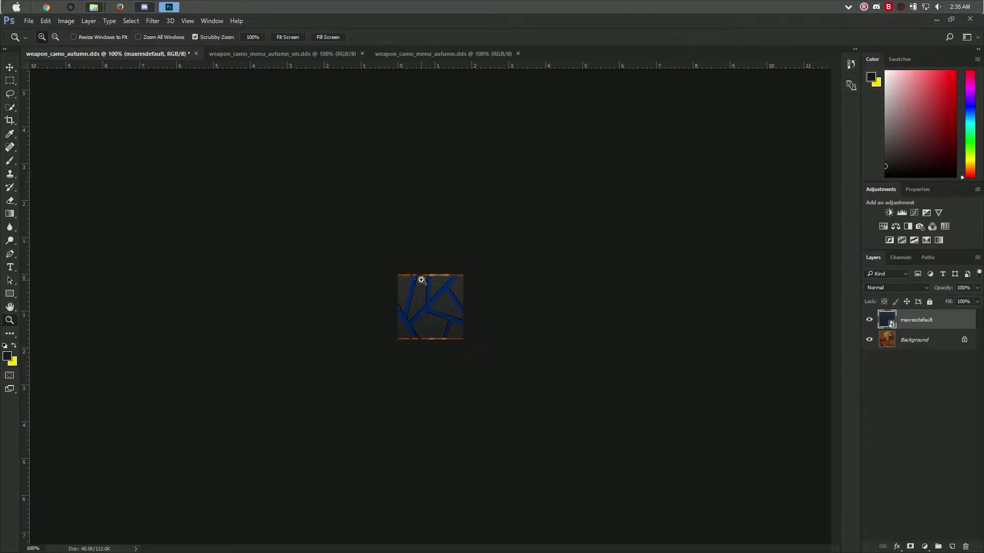
pyautogui.click(421, 280)
pyautogui.click(421, 281)
pyautogui.hotkey('ctrl', 't')
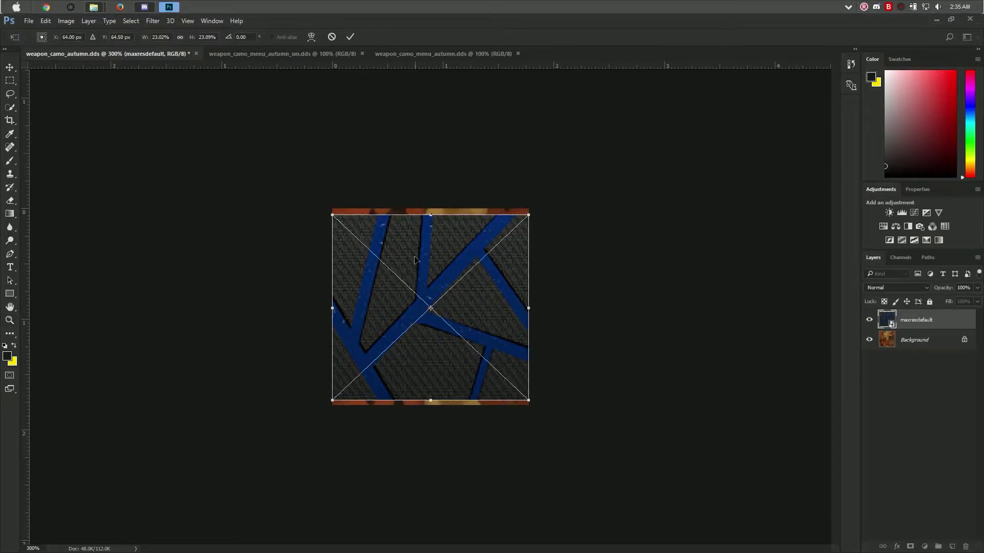
pyautogui.moveTo(427, 217); pyautogui.dragTo(427, 211)
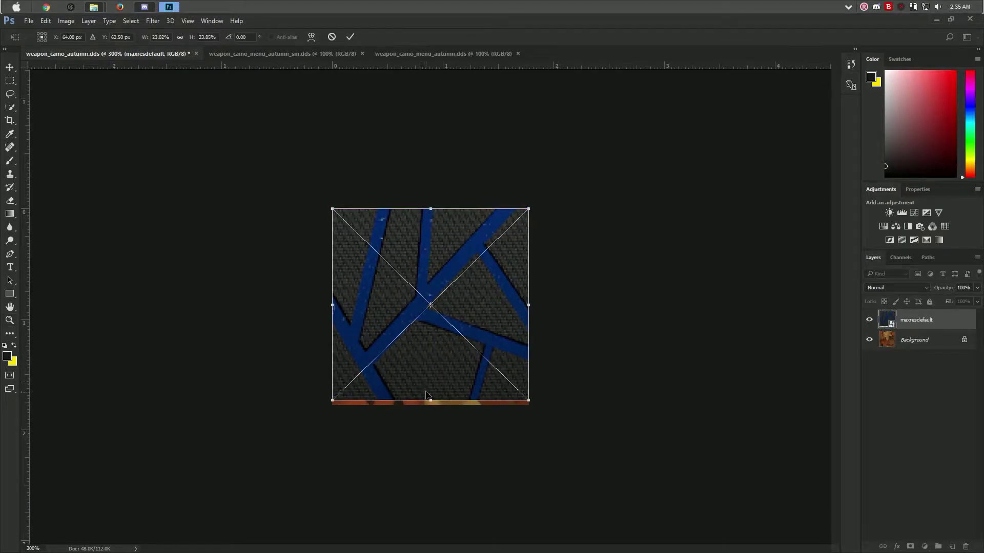
pyautogui.moveTo(427, 399); pyautogui.dragTo(424, 405)
pyautogui.press('Return')
pyautogui.press('z')
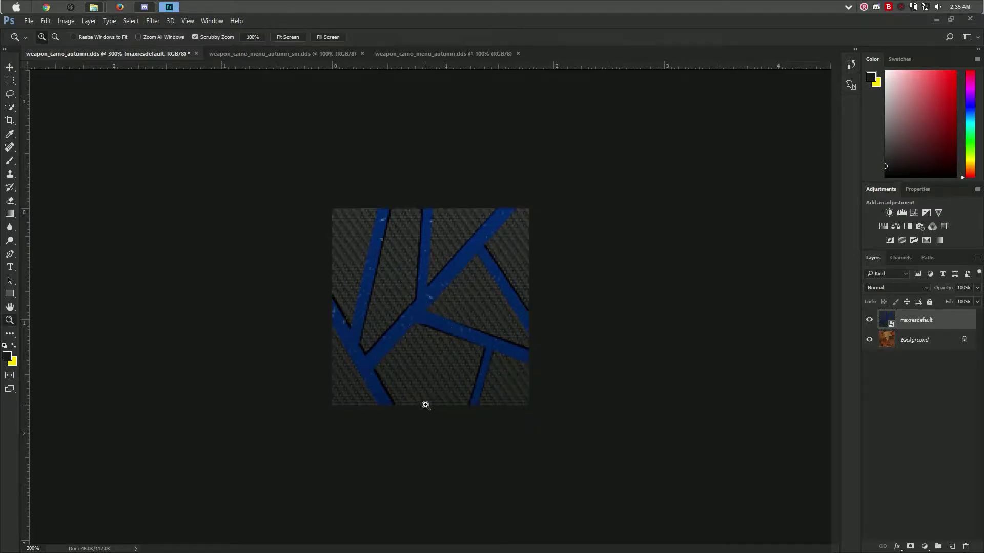
pyautogui.keyDown('alt'); pyautogui.click(510, 285); pyautogui.keyUp('alt')
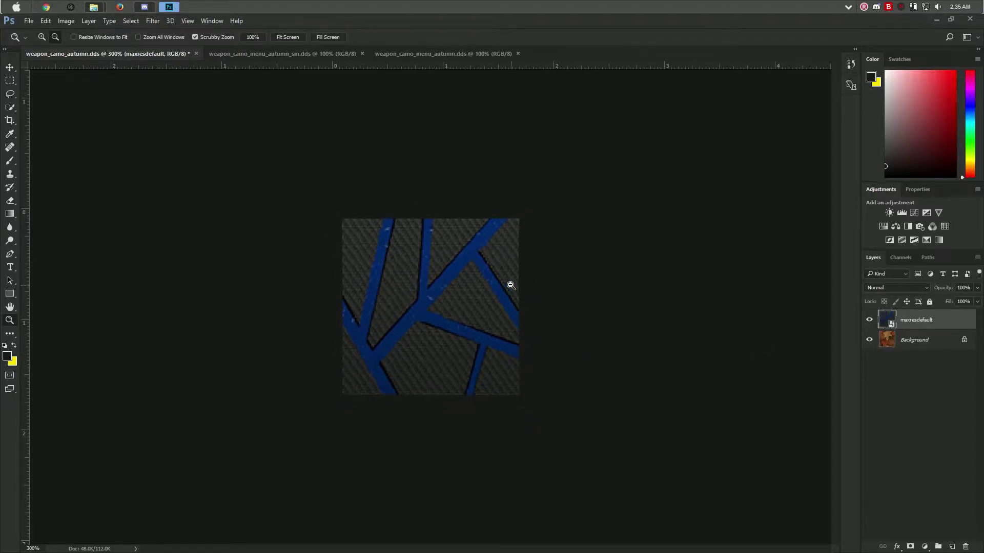
pyautogui.click(510, 285)
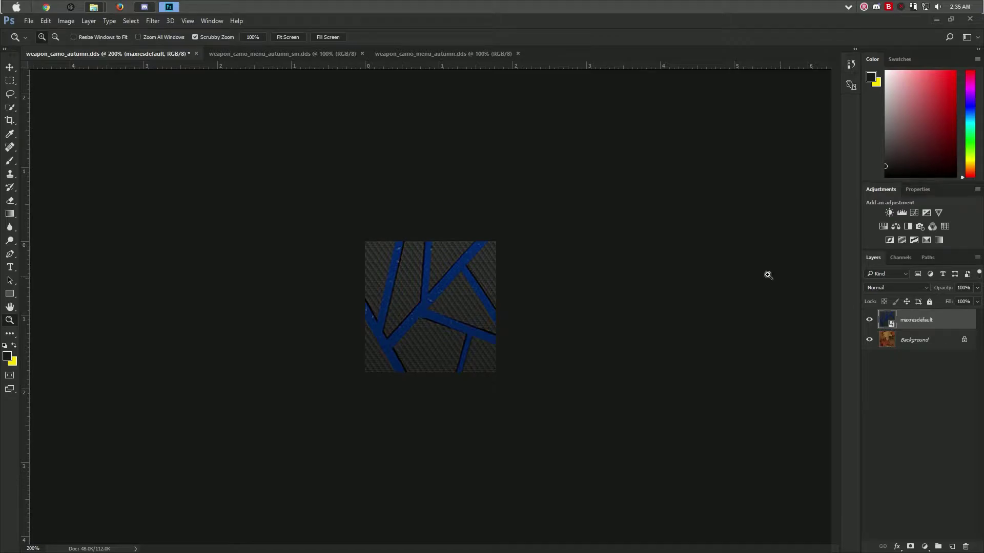
# Duplicate the maxresdefault layer into weapon_camo_menu_autumn_sm.dds.
pyautogui.click(283, 50)
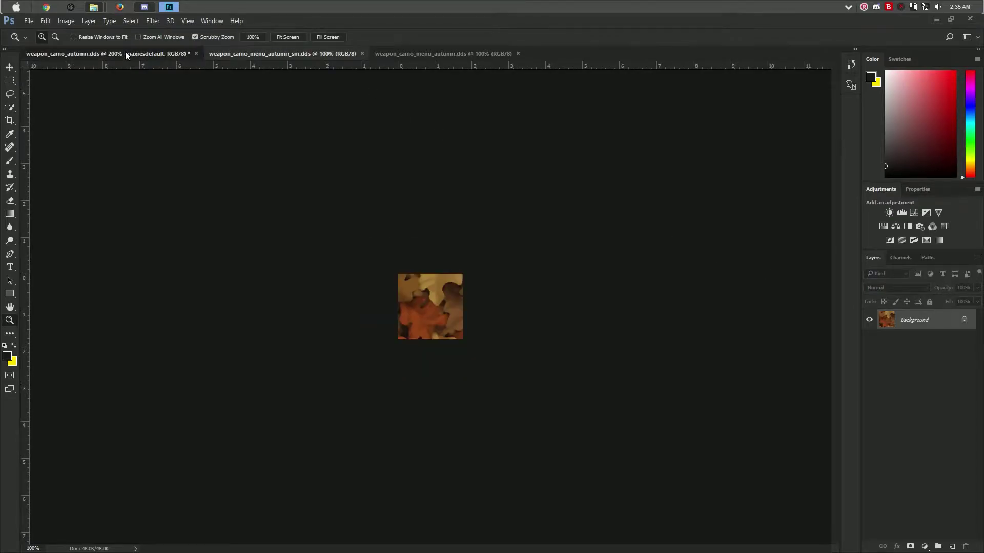
pyautogui.click(125, 52)
pyautogui.rightClick(919, 318)
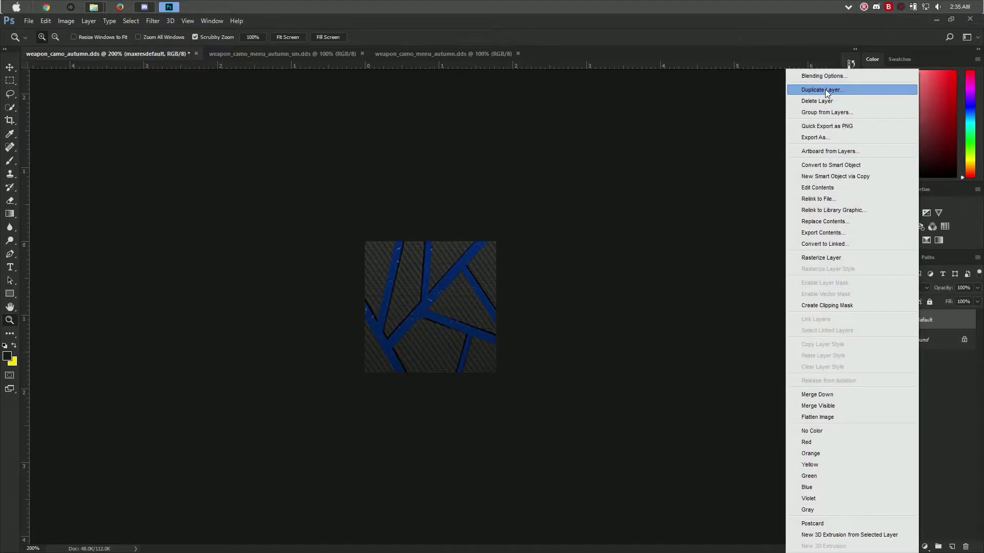
pyautogui.click(825, 89)
pyautogui.click(424, 251)
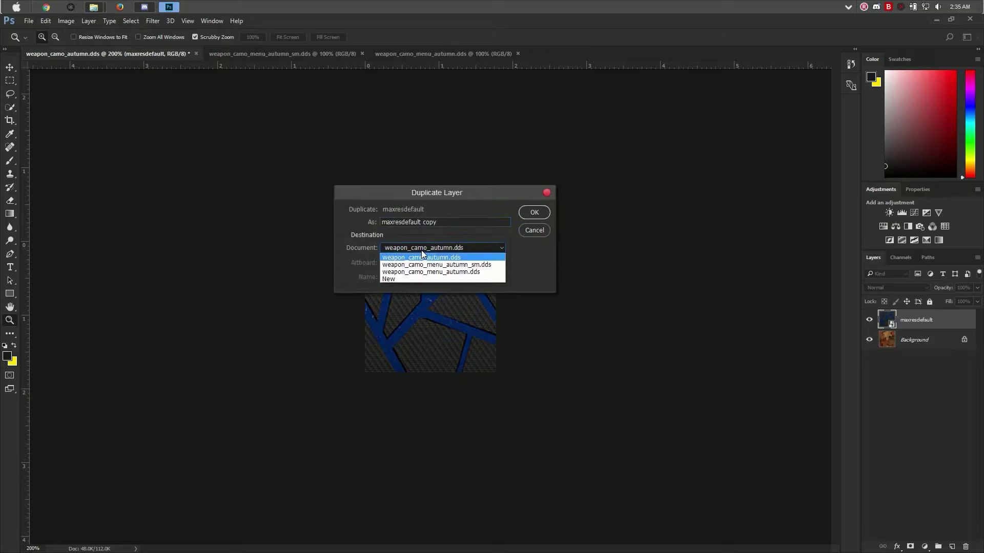
pyautogui.click(472, 263)
pyautogui.click(533, 213)
pyautogui.click(295, 56)
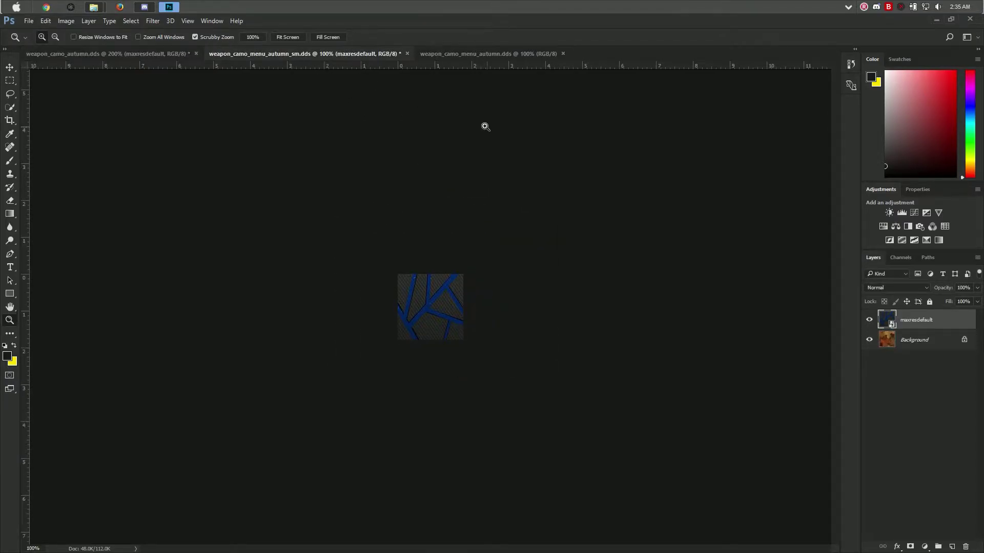
pyautogui.click(488, 58)
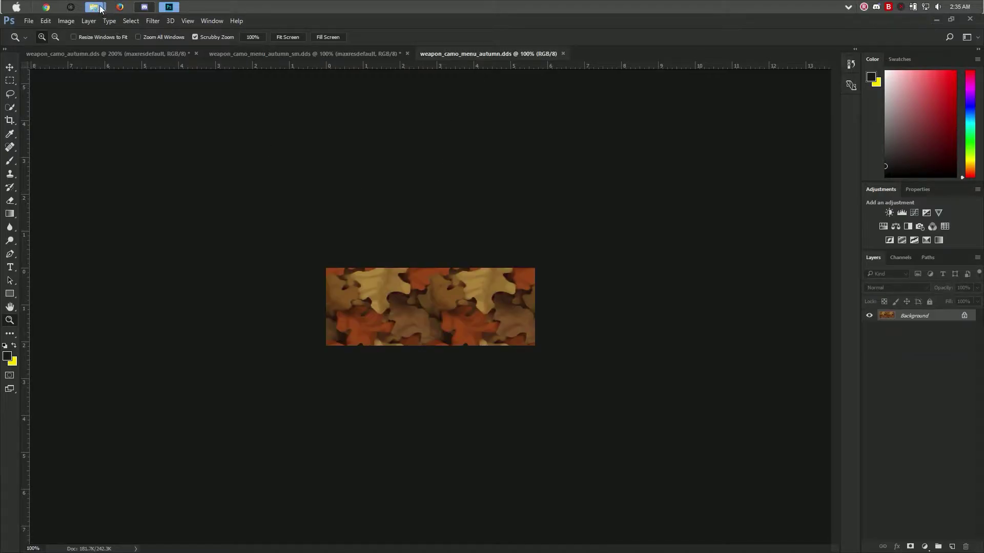
# Place maxresdefault.jpg on the wide menu texture, aligned to its left edge.
pyautogui.moveTo(96, 7)
pyautogui.click(174, 73)
pyautogui.moveTo(183, 97); pyautogui.dragTo(530, 327)
pyautogui.moveTo(451, 285); pyautogui.dragTo(432, 305)
pyautogui.press('Return')
pyautogui.press('z')
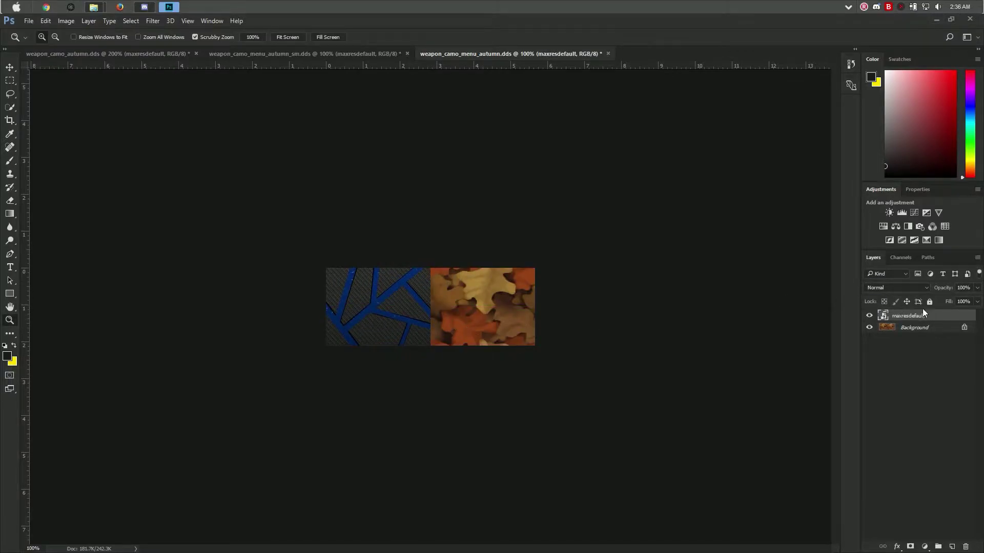
# Duplicate the blue layer and move the copy over the right half.
pyautogui.hotkey('ctrl', 'j')
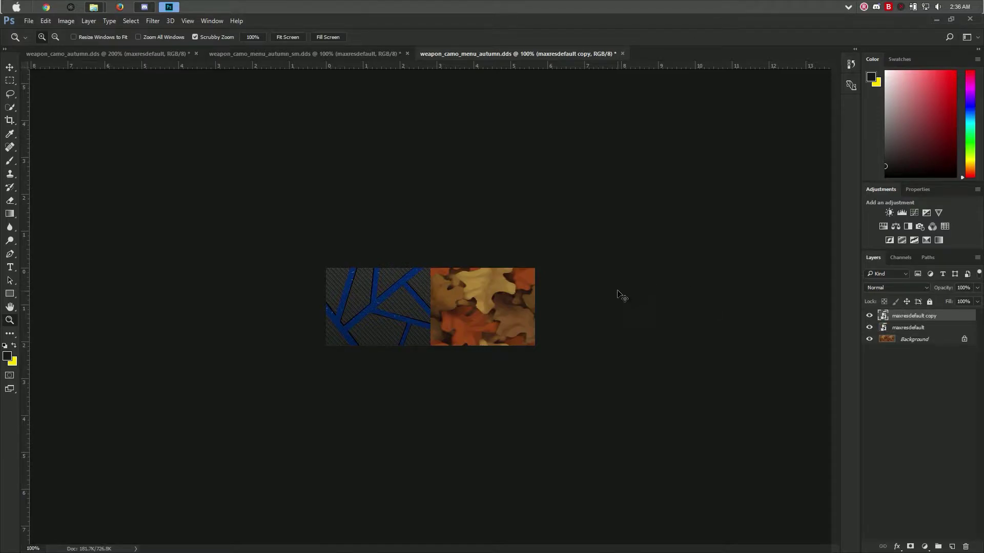
pyautogui.hotkey('ctrl', 't')
pyautogui.moveTo(412, 307); pyautogui.dragTo(515, 306)
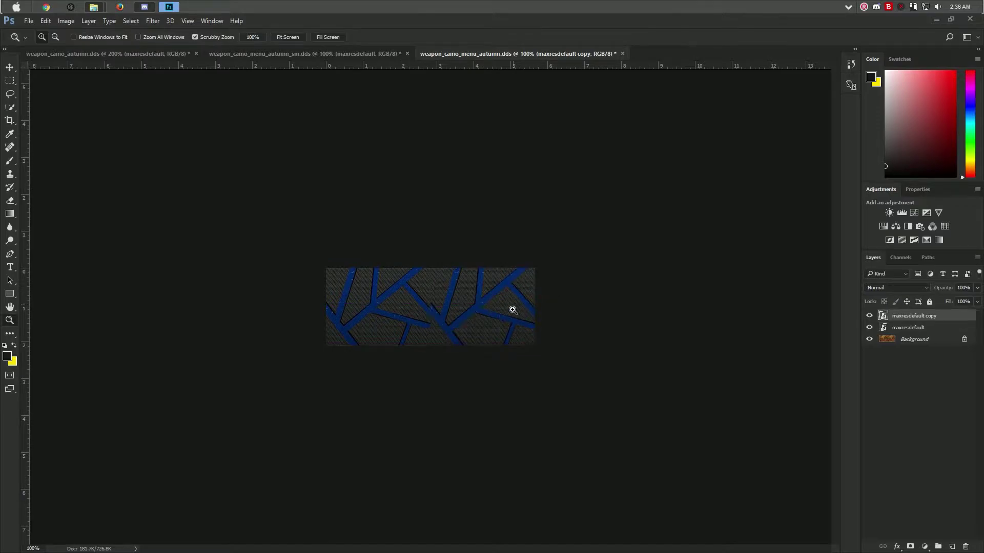
pyautogui.press('Return')
pyautogui.press('z')
# Flip the right-half copy vertically and nudge it down slightly.
pyautogui.hotkey('ctrl', 't')
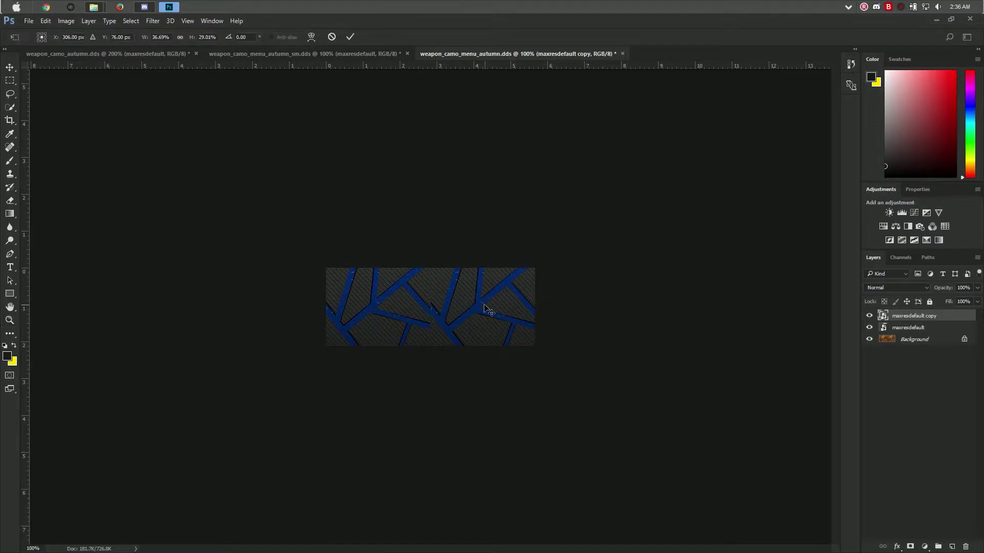
pyautogui.rightClick(486, 305)
pyautogui.click(514, 455)
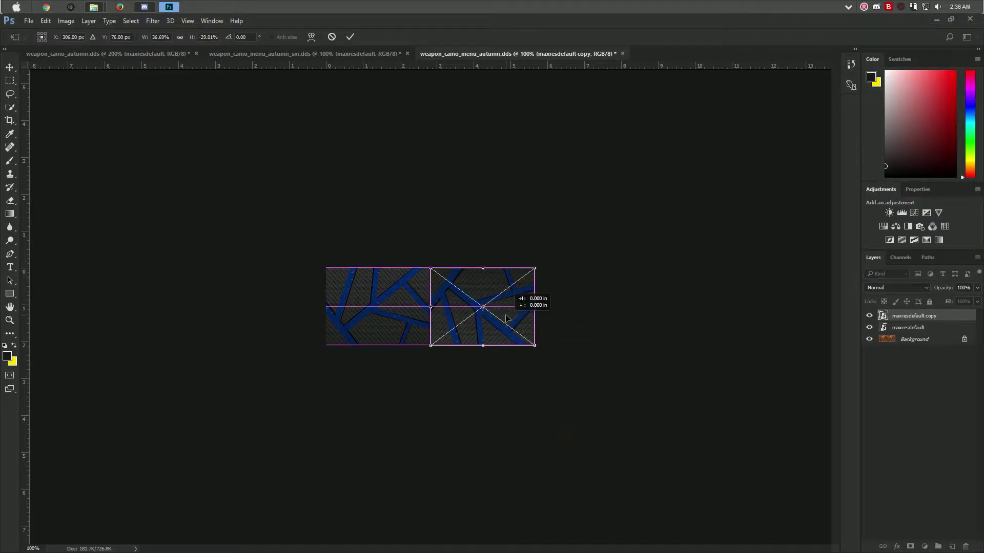
pyautogui.press('Down')
pyautogui.press('Down')
pyautogui.press('Down')
pyautogui.press('Down')
pyautogui.press('Down')
pyautogui.press('Down')
pyautogui.press('Down')
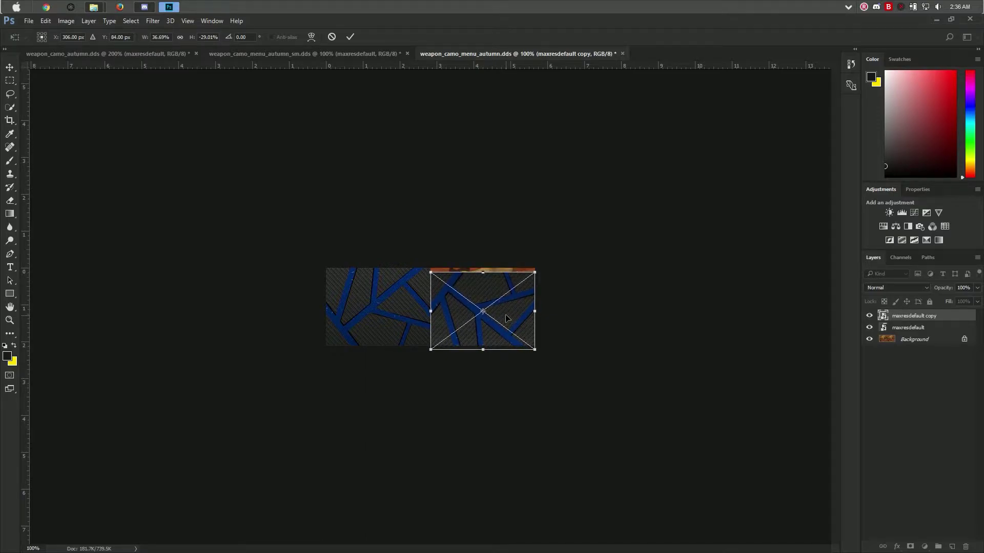
pyautogui.press('Return')
pyautogui.press('z')
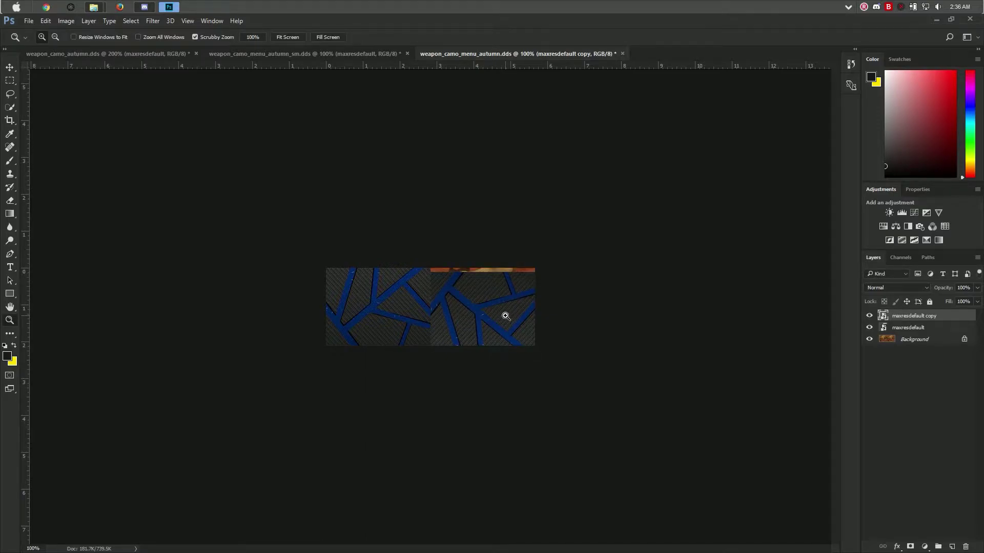
# Undo that flip and mirror the right-half copy horizontally instead.
pyautogui.hotkey('ctrl', 'z')
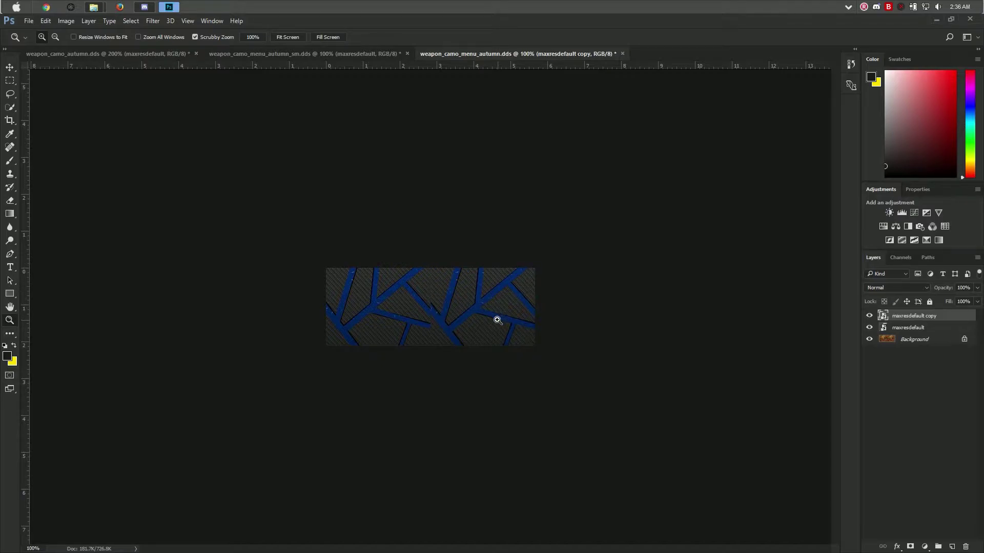
pyautogui.hotkey('ctrl', 't')
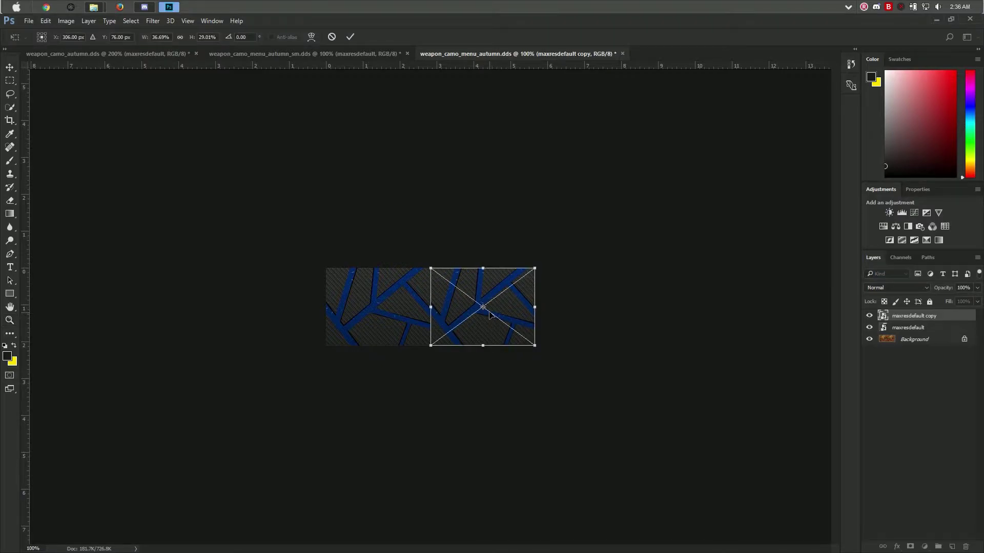
pyautogui.rightClick(512, 323)
pyautogui.click(540, 457)
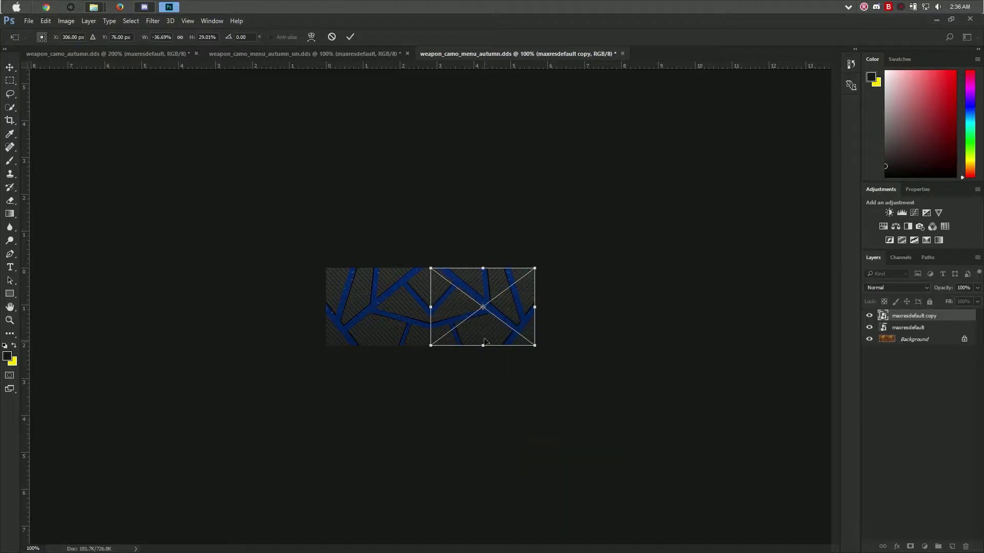
pyautogui.press('Return')
pyautogui.press('z')
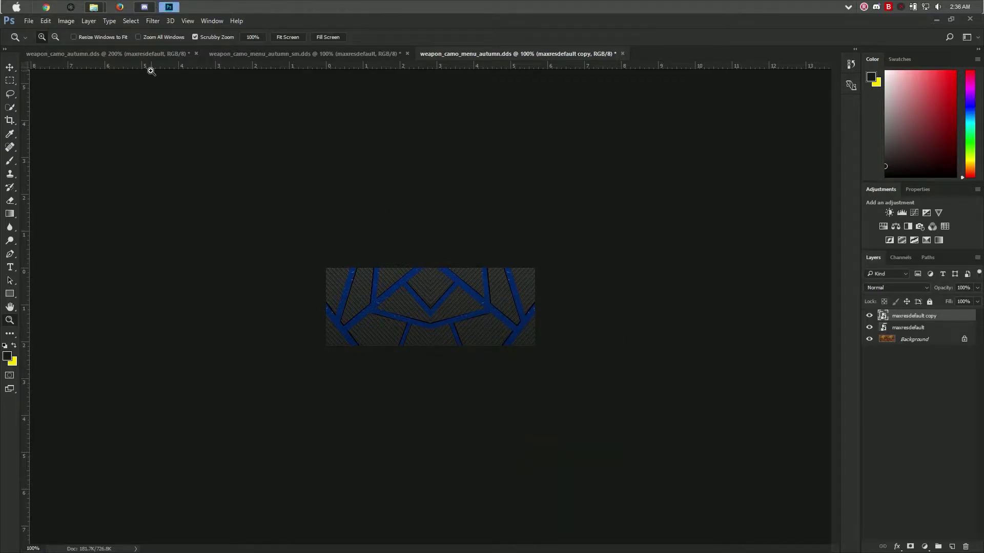
# Inspect the colour channels of the square weapon_camo_autumn.dds texture.
pyautogui.click(115, 53)
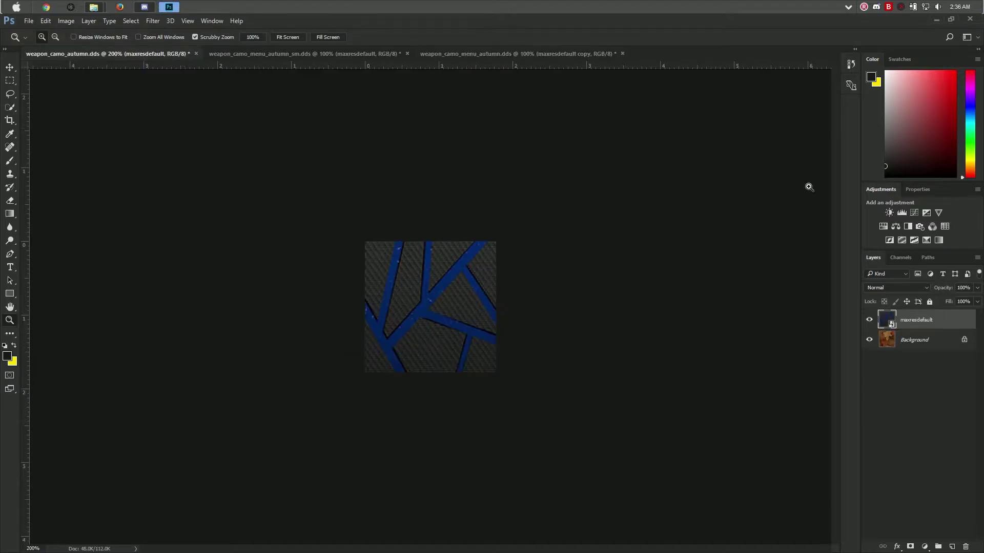
pyautogui.keyDown('alt'); pyautogui.click(484, 249); pyautogui.keyUp('alt')
pyautogui.keyDown('alt'); pyautogui.click(484, 249); pyautogui.keyUp('alt')
pyautogui.click(486, 247)
pyautogui.click(486, 246)
pyautogui.click(905, 258)
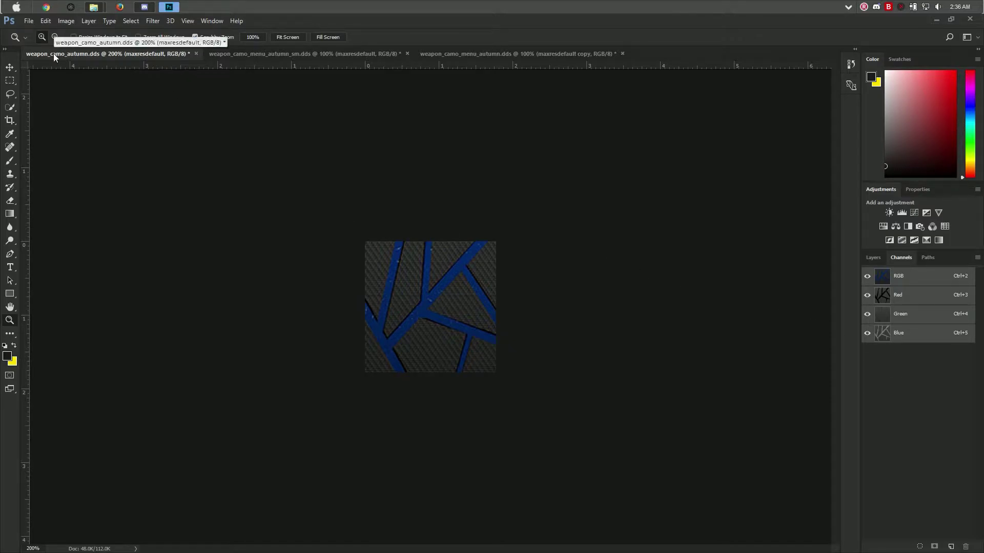
pyautogui.click(877, 257)
# Compare the small and wide menu images and check the wide one's Alpha 1 channel.
pyautogui.click(305, 52)
pyautogui.click(451, 52)
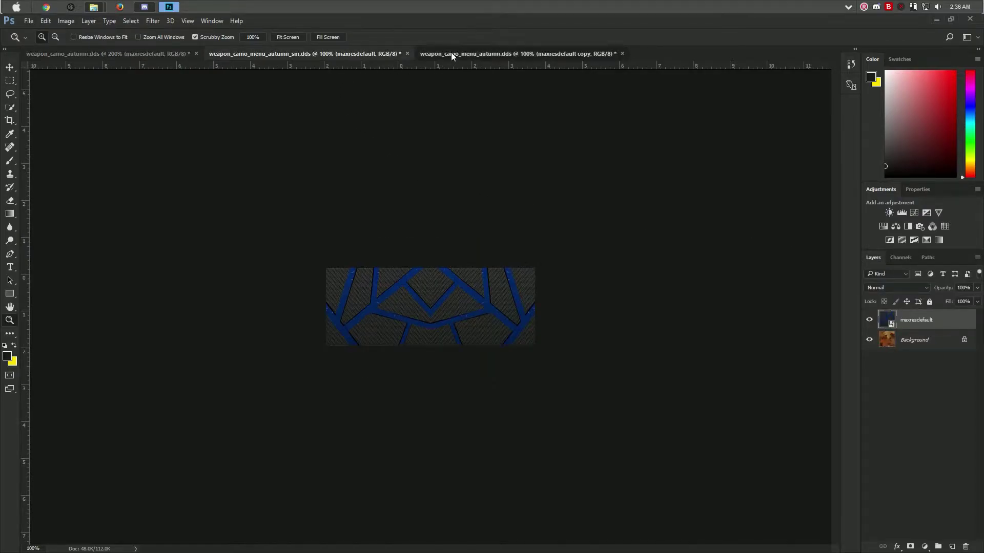
pyautogui.click(360, 54)
pyautogui.click(438, 53)
pyautogui.click(320, 54)
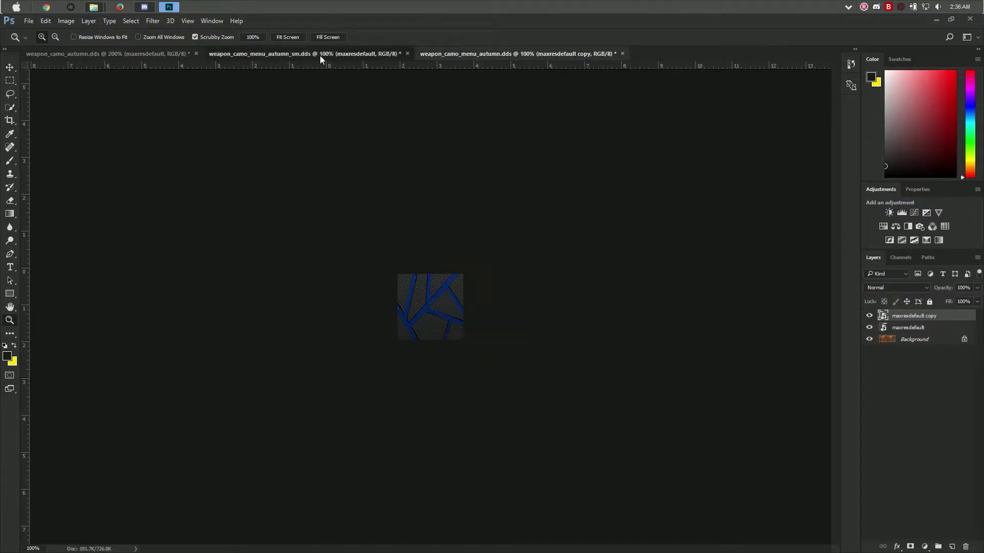
pyautogui.click(446, 55)
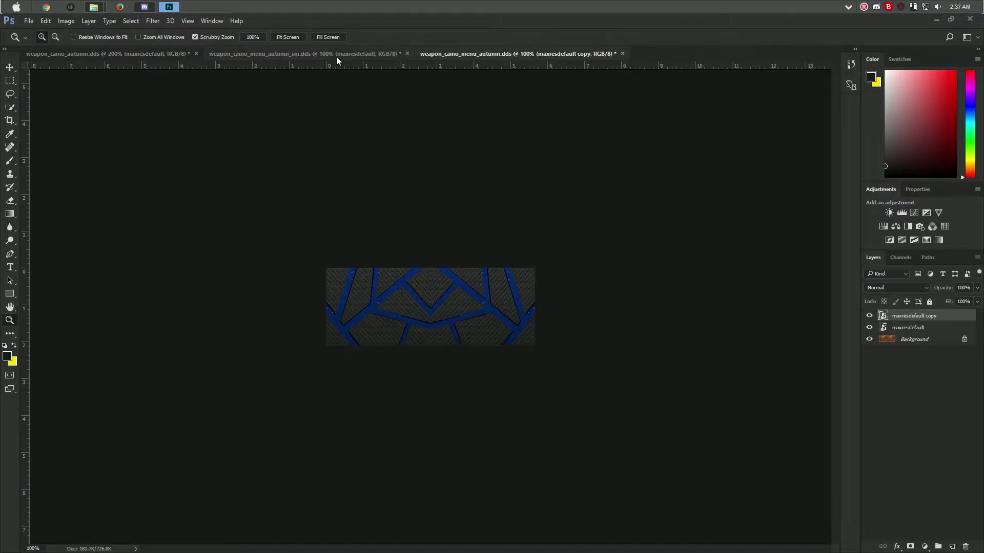
pyautogui.click(896, 257)
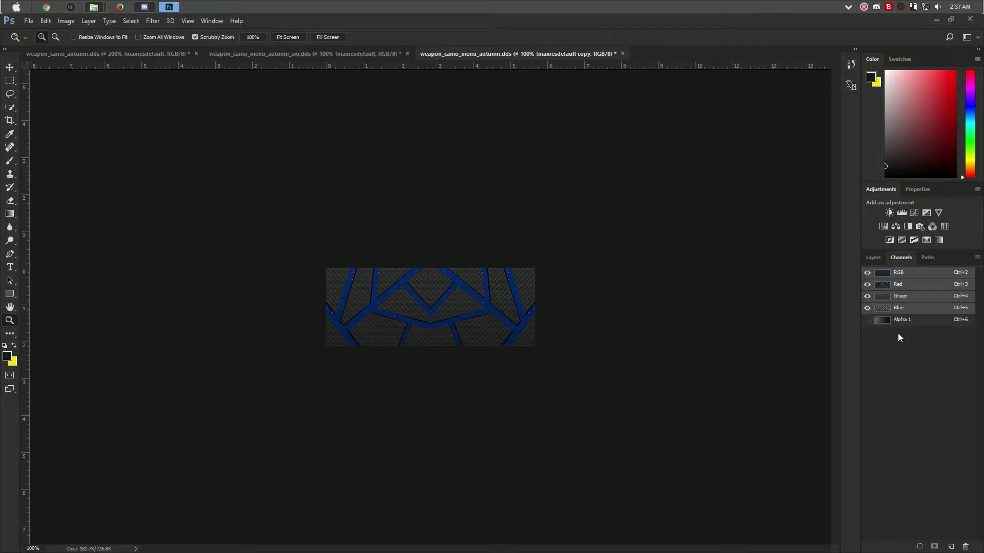
pyautogui.click(871, 257)
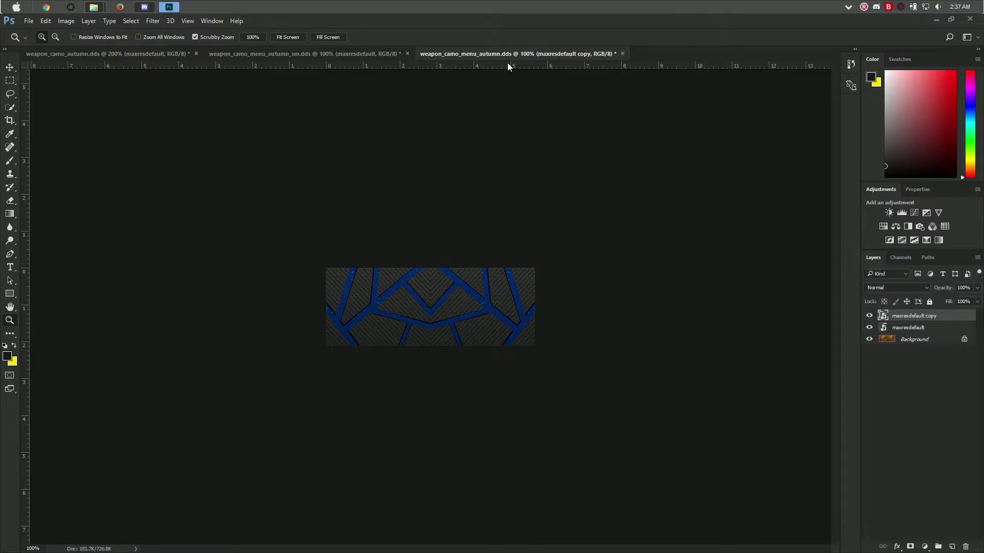
# Check the small menu image's channels, then return to weapon_camo_autumn.dds at 100%.
pyautogui.click(351, 54)
pyautogui.click(895, 258)
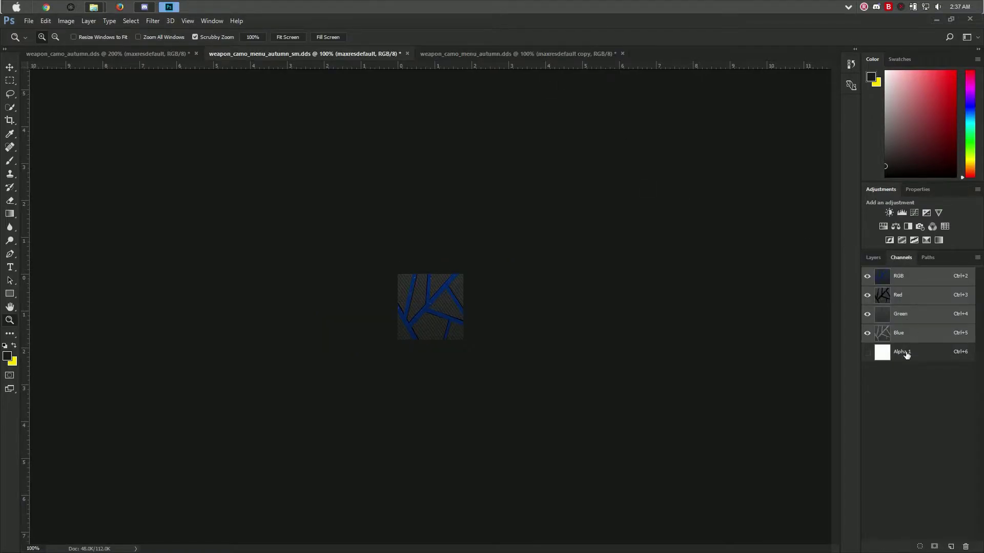
pyautogui.click(879, 258)
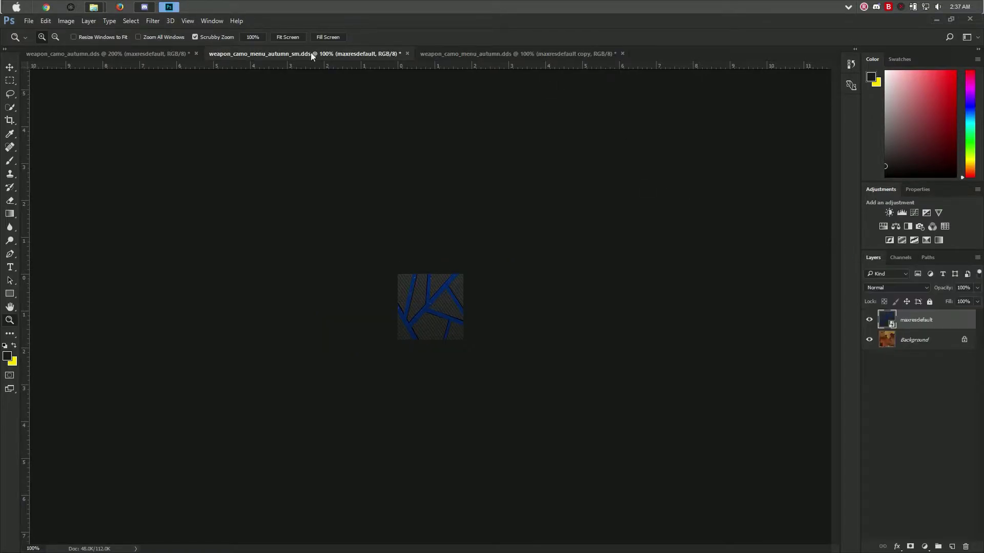
pyautogui.click(104, 51)
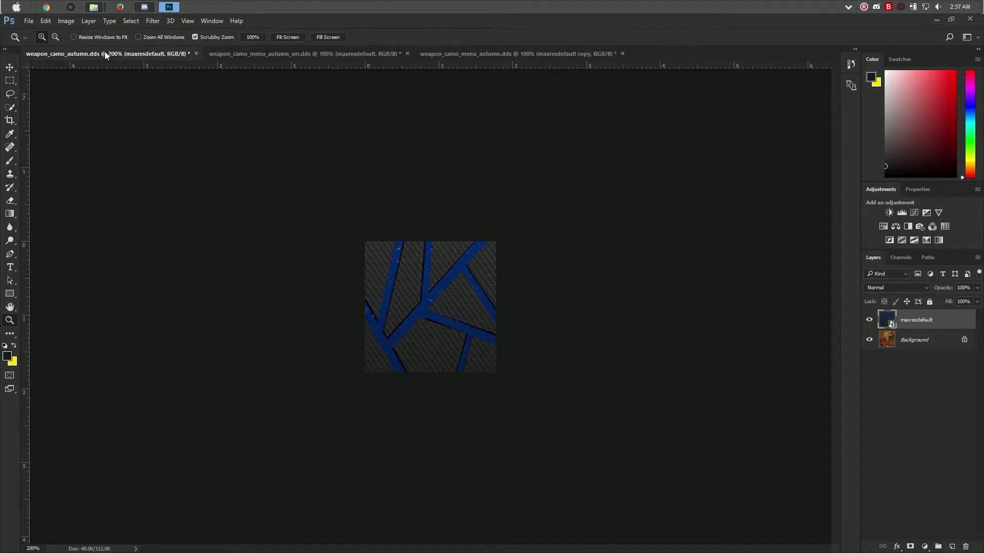
pyautogui.keyDown('alt'); pyautogui.click(567, 234); pyautogui.keyUp('alt')
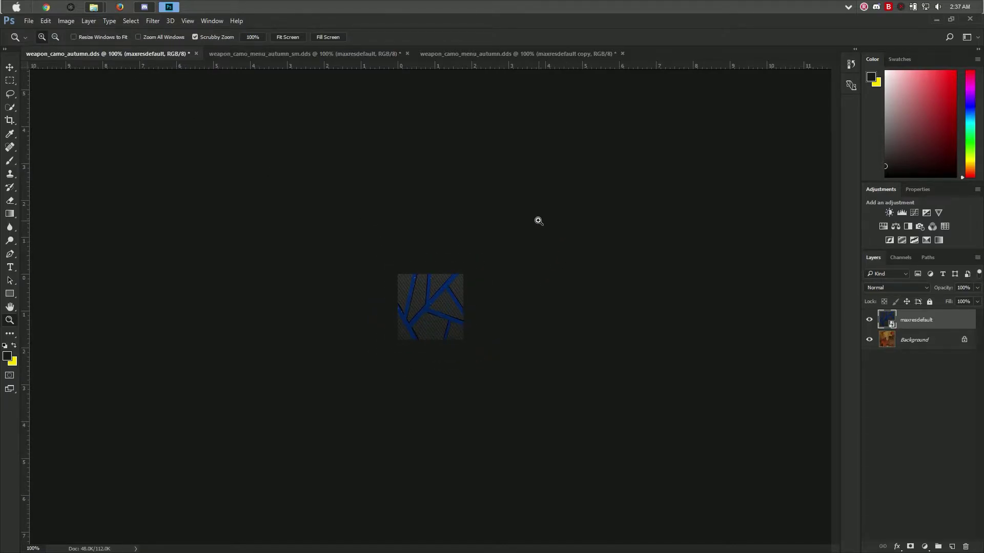
# Save weapon_camo_autumn.dds as D3D/DDS, replacing the existing file.
pyautogui.hotkey('ctrl', 'shift', 's')
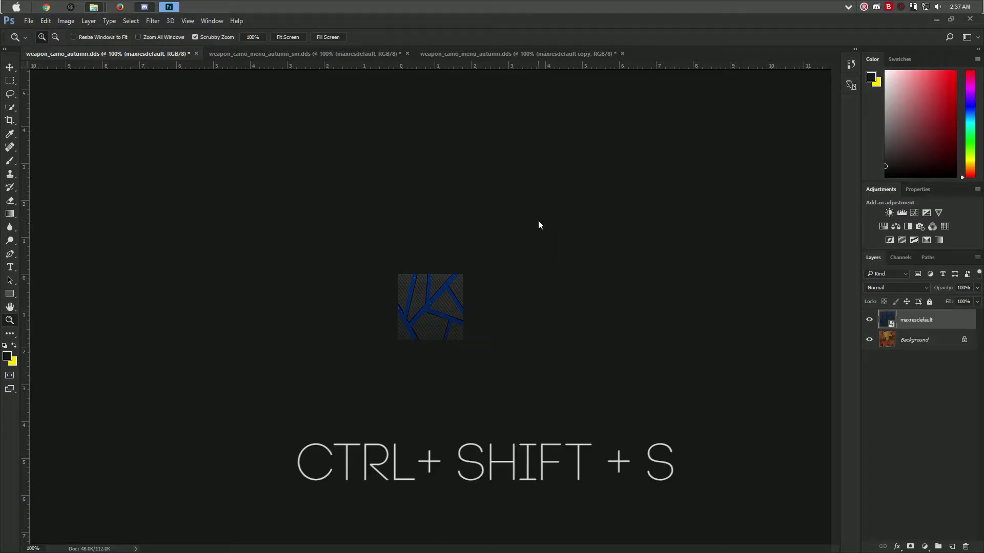
pyautogui.press('BackSpace')
pyautogui.hotkey('ctrl', 'z')
pyautogui.click(152, 251)
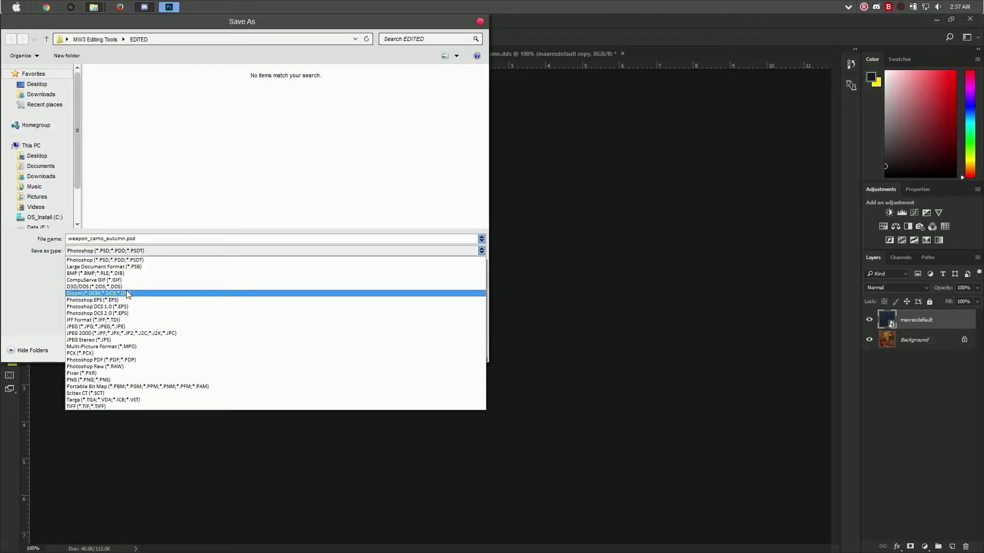
pyautogui.click(105, 287)
pyautogui.click(405, 349)
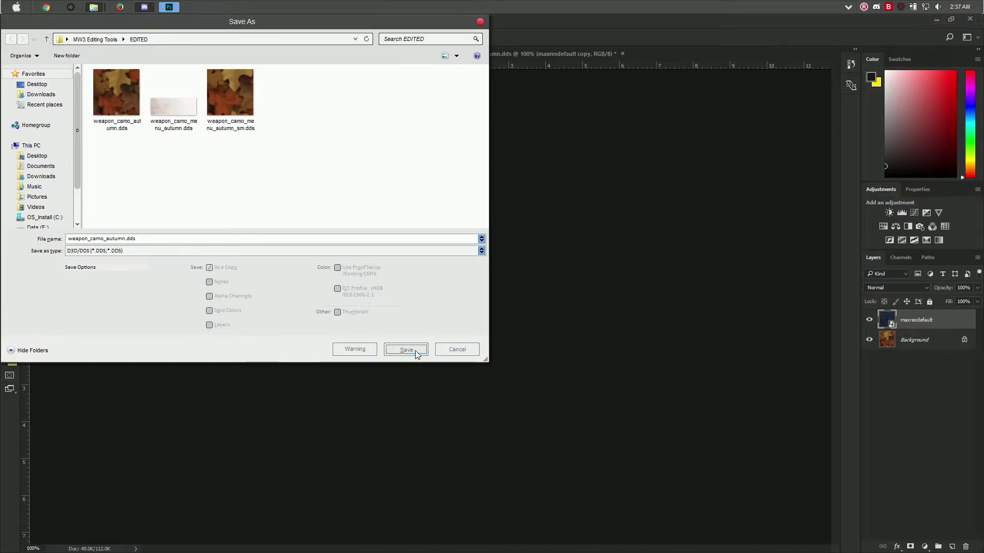
pyautogui.click(517, 293)
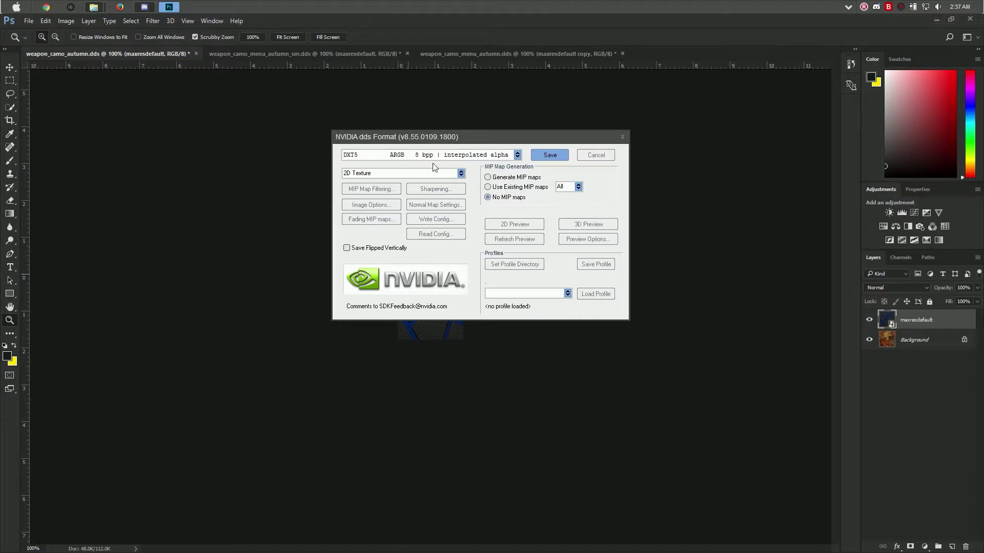
# Export it as DXT1 no alpha with generated MIP maps, then close the document.
pyautogui.click(512, 179)
pyautogui.click(517, 156)
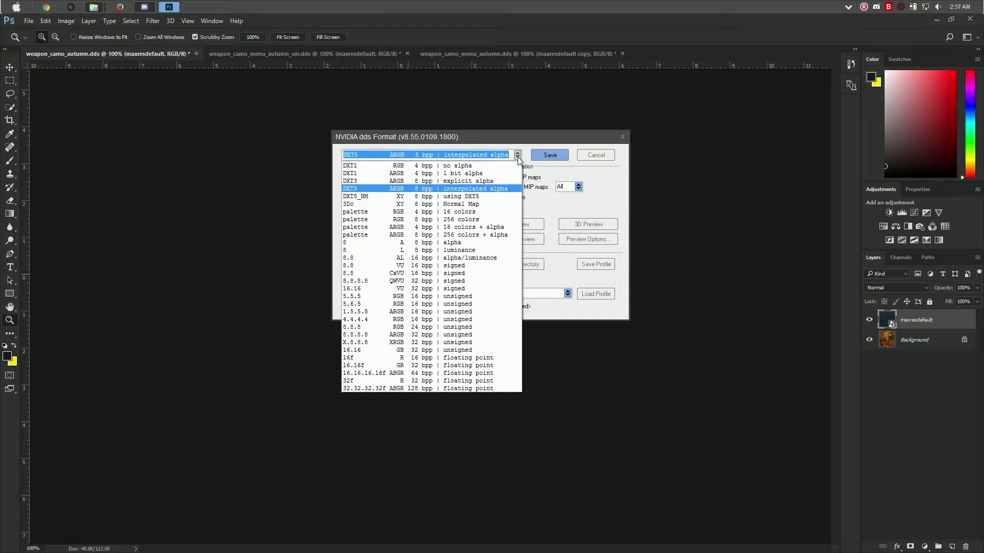
pyautogui.click(458, 169)
pyautogui.click(547, 157)
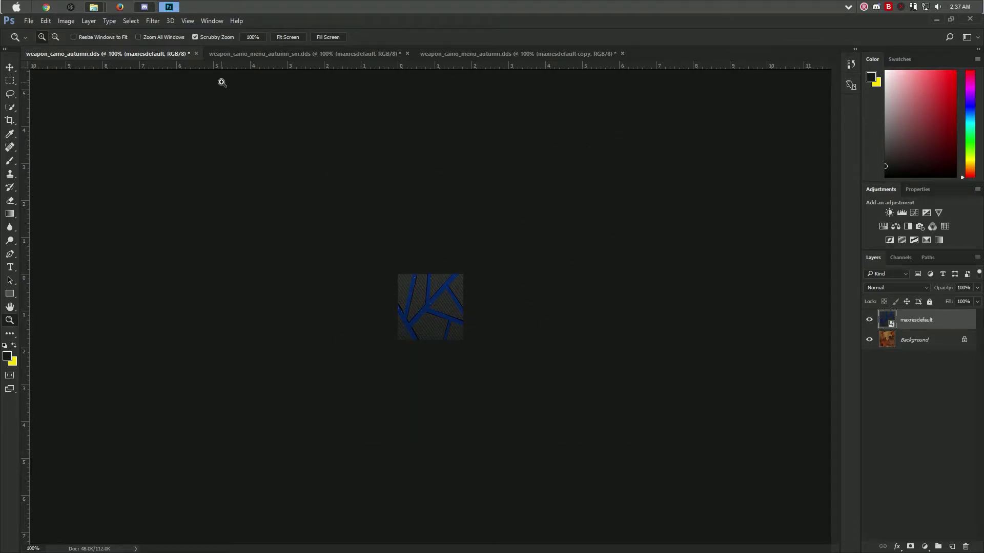
pyautogui.click(195, 53)
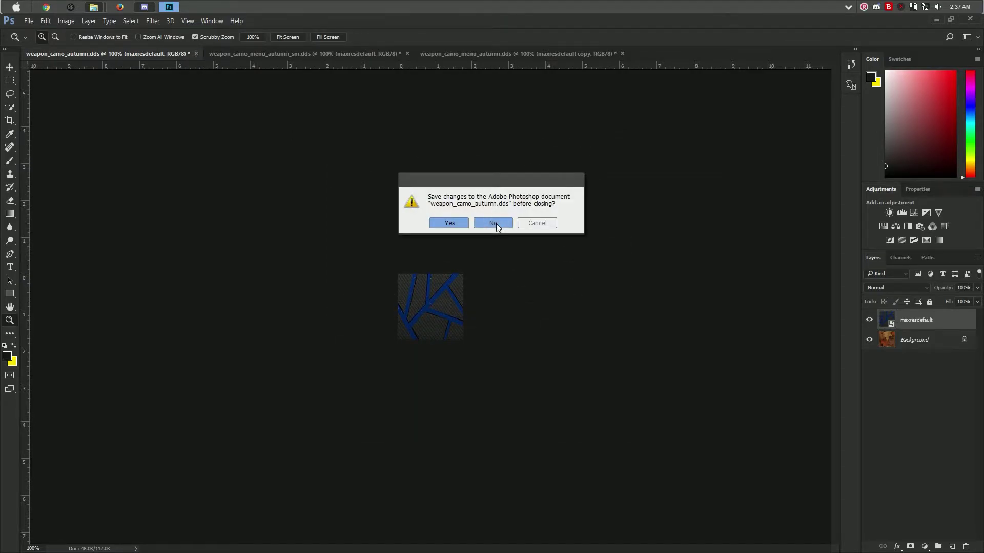
# Discard further changes to the autumn texture and save weapon_camo_menu_autumn_sm.dds over itself as DDS.
pyautogui.click(492, 223)
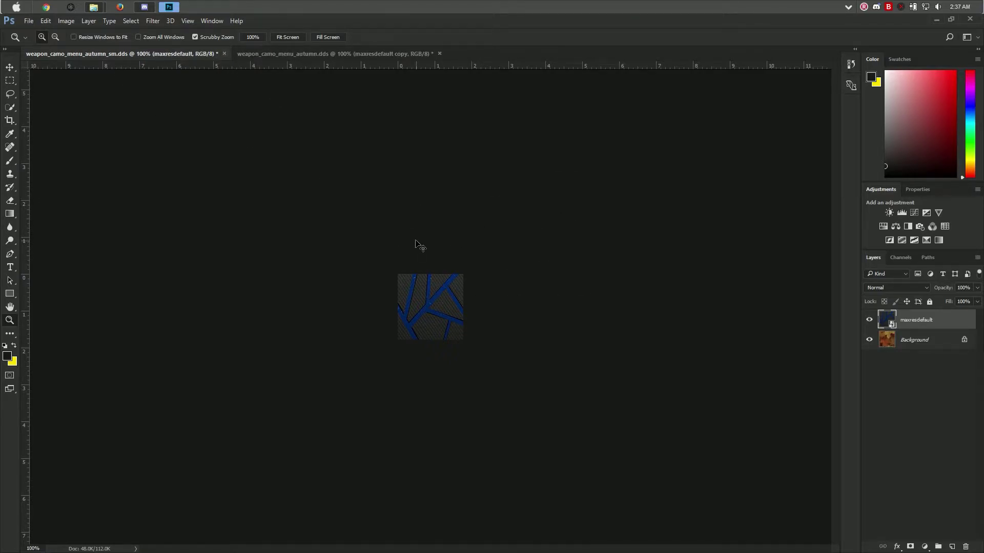
pyautogui.hotkey('ctrl', 'shift', 's')
pyautogui.click(130, 250)
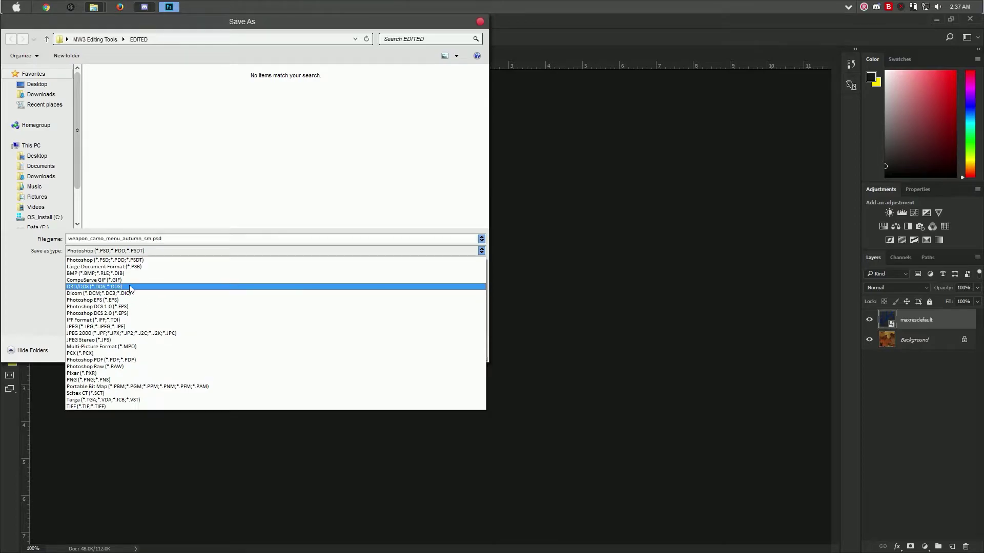
pyautogui.click(129, 286)
pyautogui.click(404, 347)
pyautogui.click(515, 291)
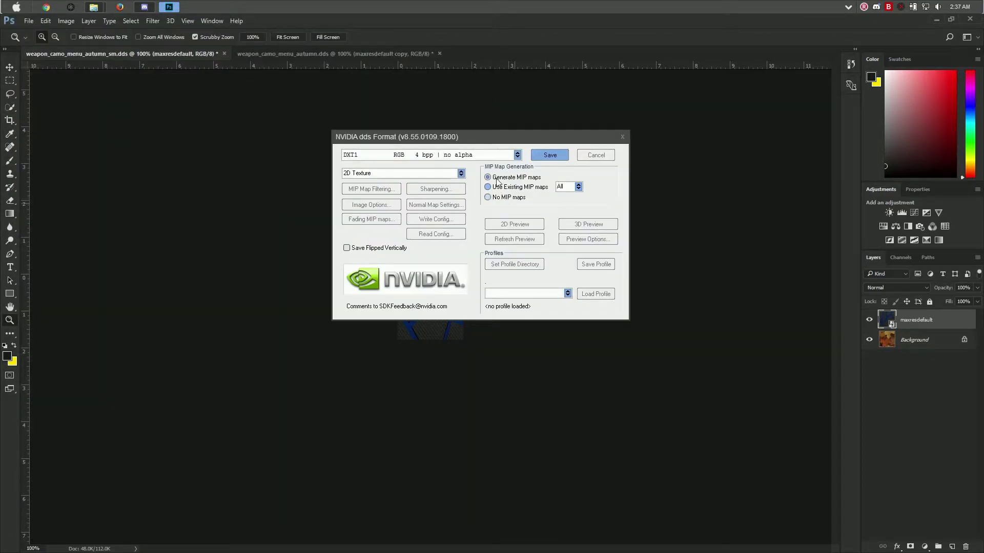
# Export it as DXT5 interpolated alpha with no MIP maps, then close the document.
pyautogui.click(489, 199)
pyautogui.click(518, 155)
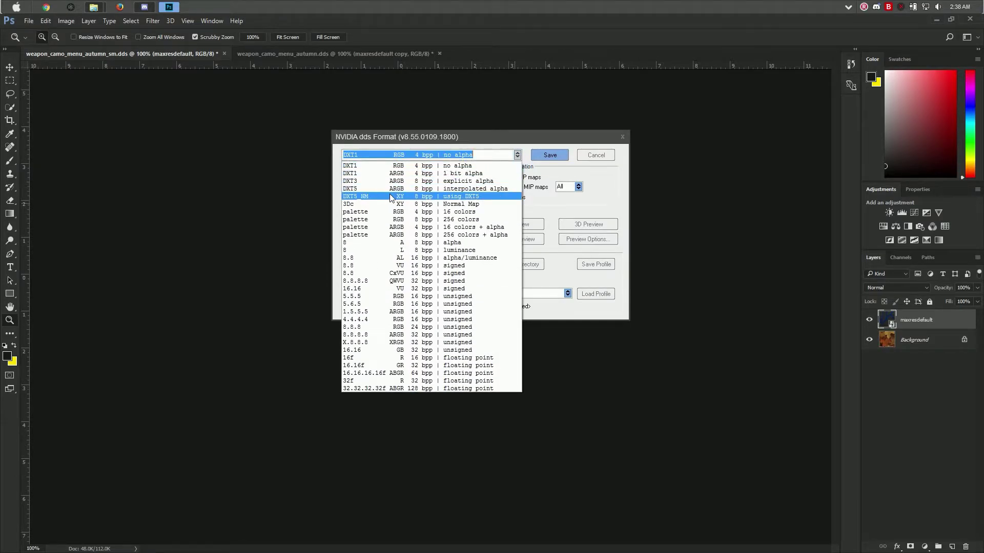
pyautogui.click(414, 188)
pyautogui.click(542, 155)
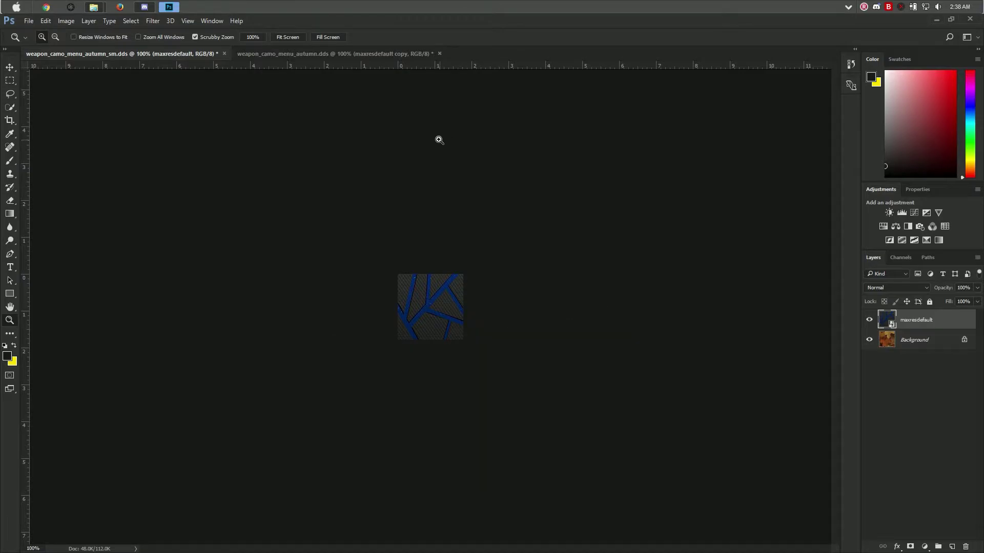
pyautogui.click(224, 55)
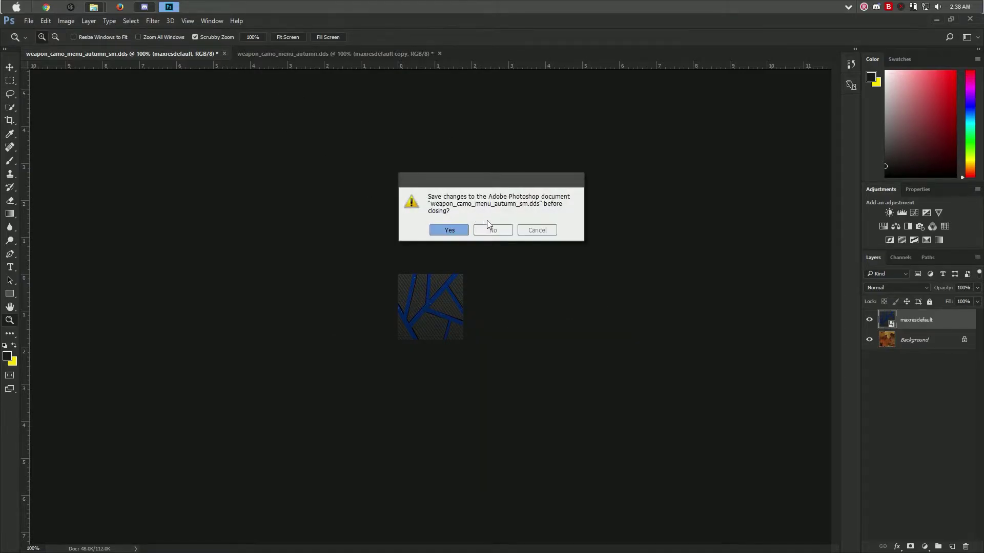
# Discard changes to the _sm file and save the wide camo as D3D/DDS over weapon_camo_menu_autumn.dds.
pyautogui.click(489, 230)
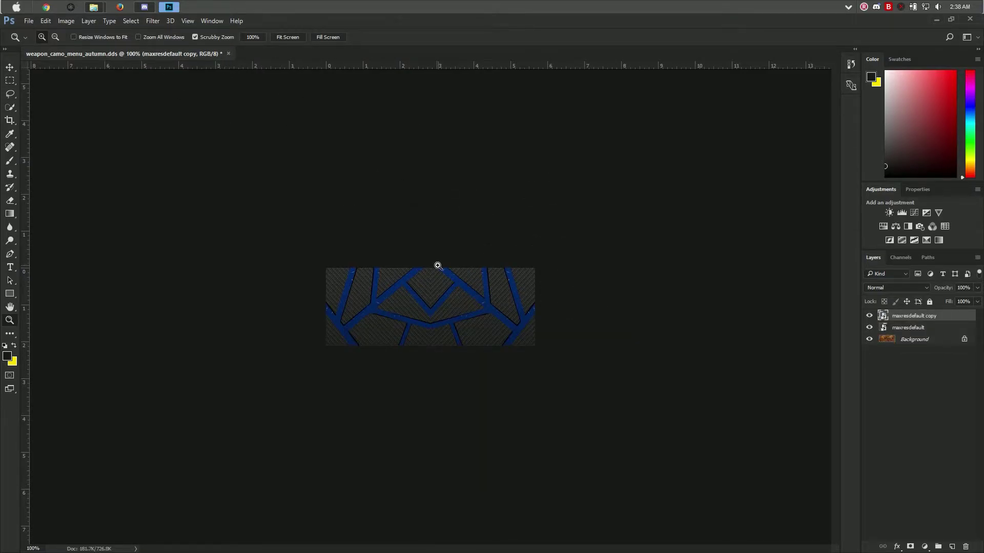
pyautogui.hotkey('ctrl', 'shift', 's')
pyautogui.click(158, 251)
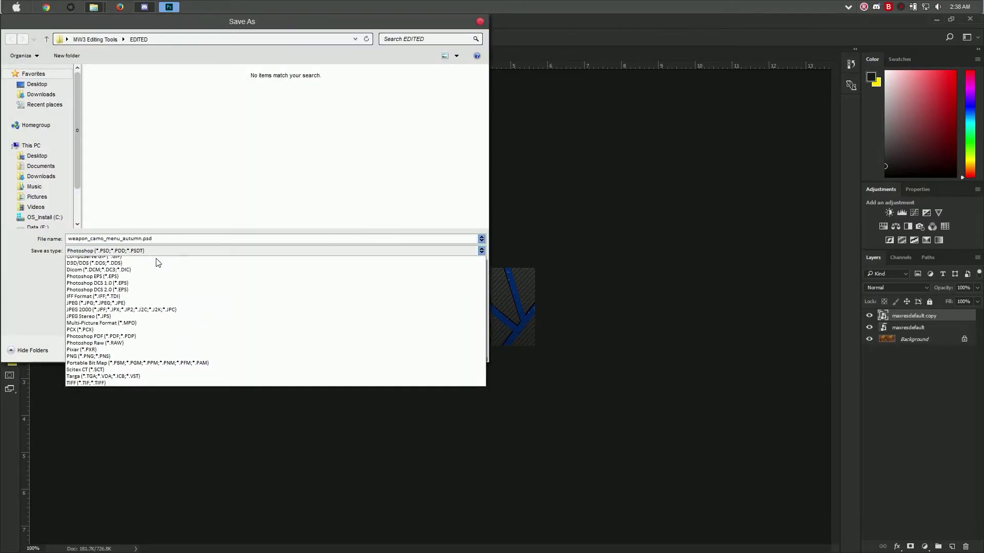
pyautogui.click(153, 287)
pyautogui.click(404, 350)
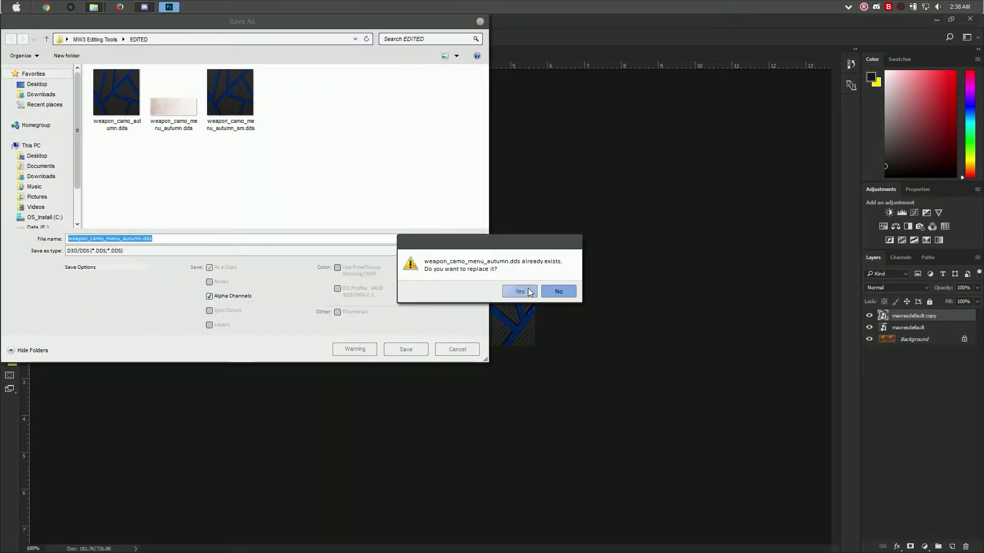
pyautogui.click(529, 292)
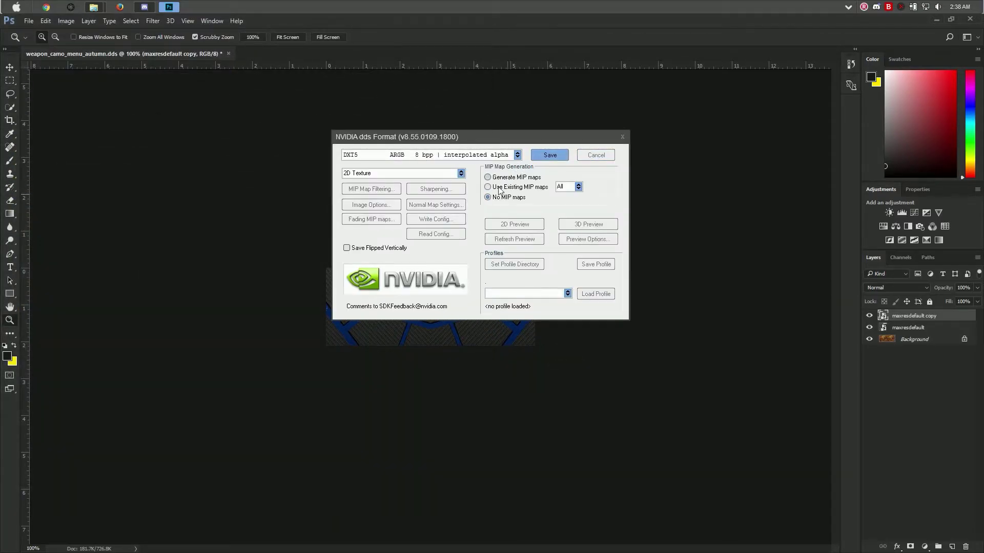
# Accept the default DDS settings, close the document unsaved, and quit Photoshop.
pyautogui.click(552, 156)
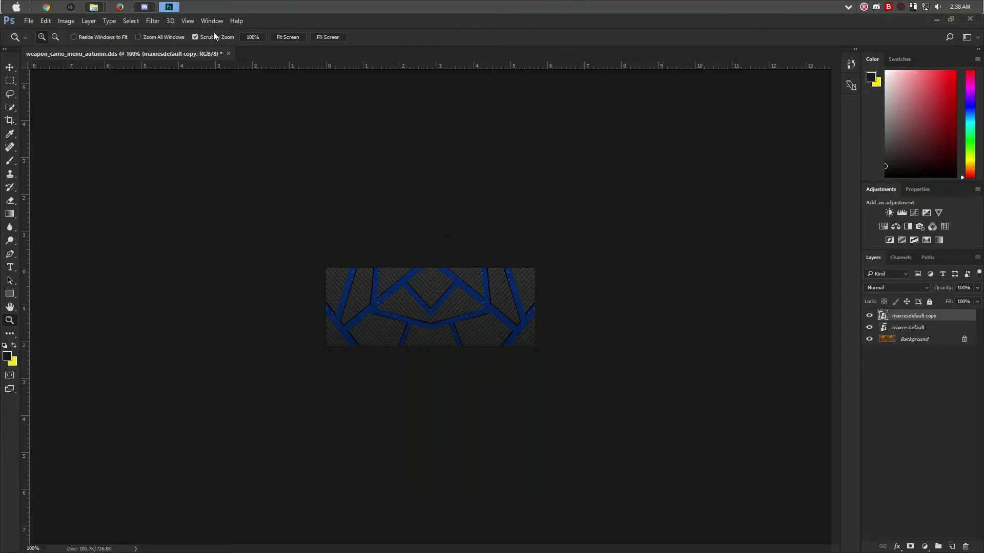
pyautogui.click(973, 21)
pyautogui.click(503, 231)
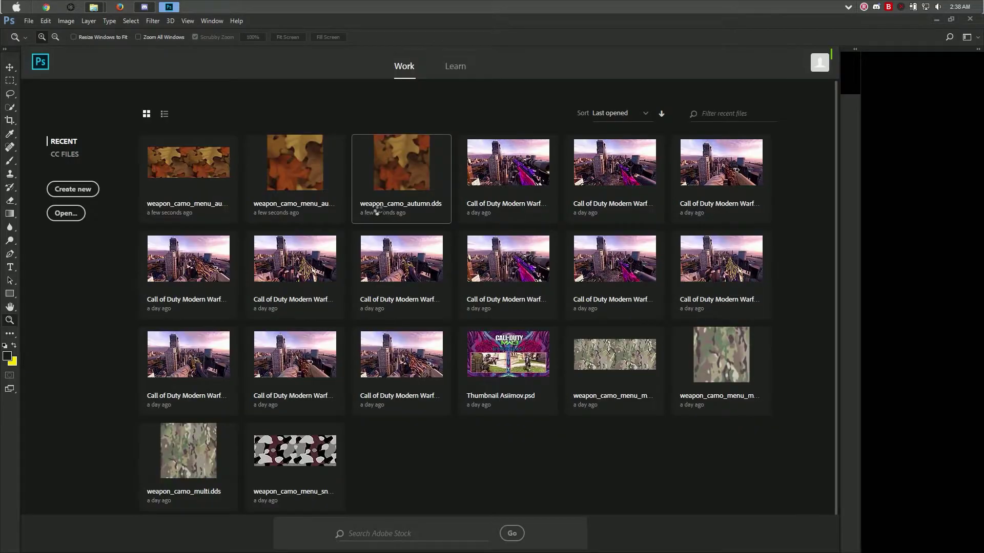
pyautogui.hotkey('ctrl', 'q')
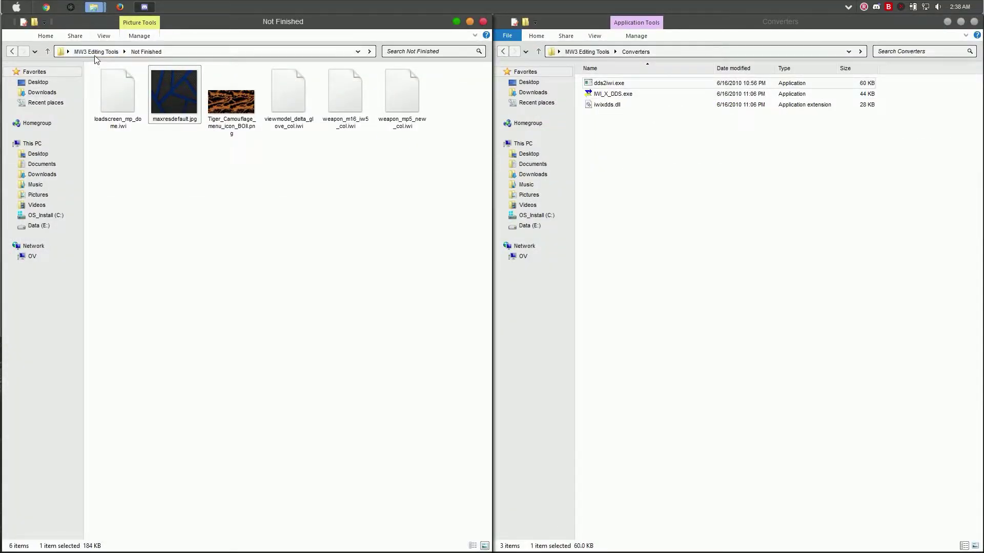
pyautogui.click(96, 52)
# Convert weapon_camo_autumn, weapon_camo_menu_autumn and weapon_camo_menu_autumn_sm .dds files to .iwi using dds2iwi.exe.
pyautogui.doubleClick(126, 96)
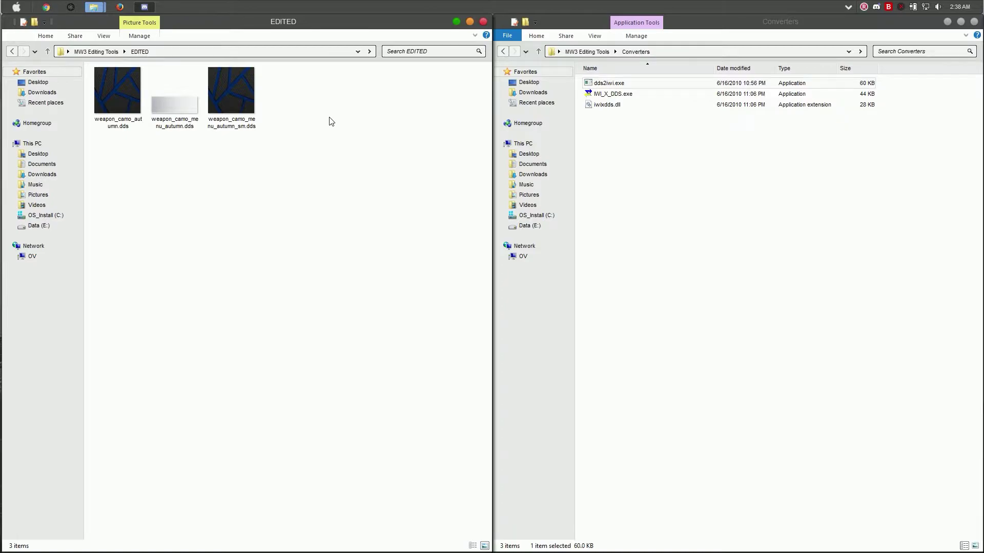
pyautogui.click(126, 105)
pyautogui.moveTo(126, 105); pyautogui.dragTo(701, 86)
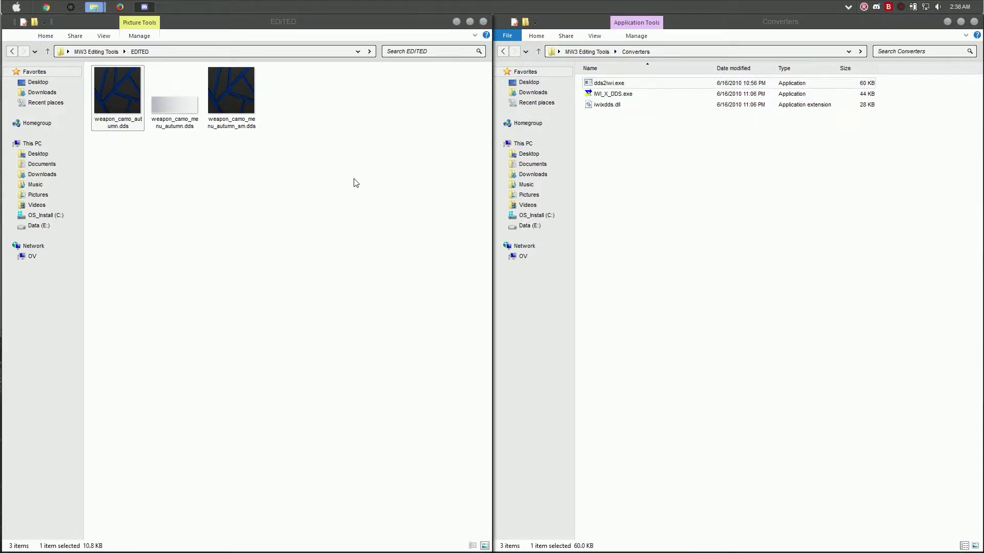
pyautogui.moveTo(231, 104); pyautogui.dragTo(625, 94)
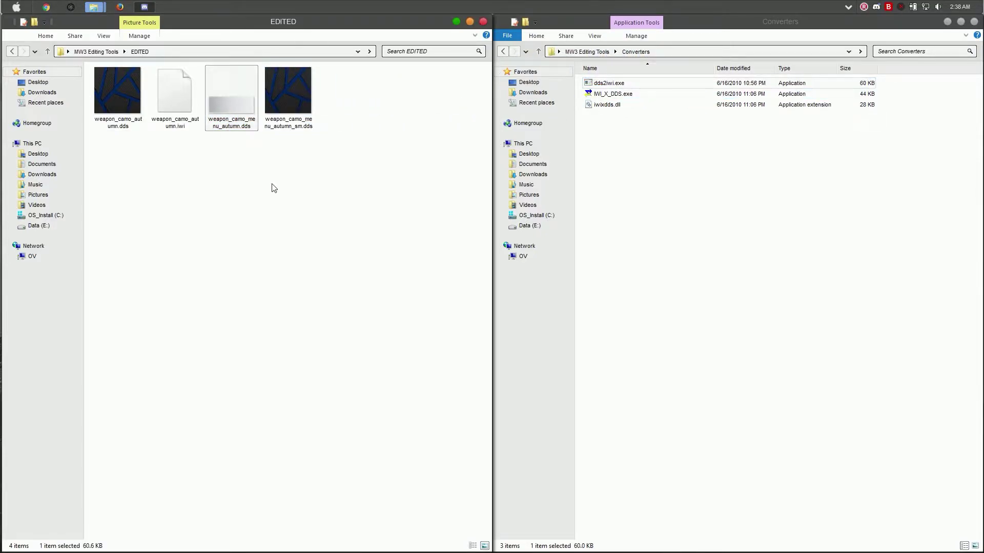
pyautogui.moveTo(345, 95); pyautogui.dragTo(623, 85)
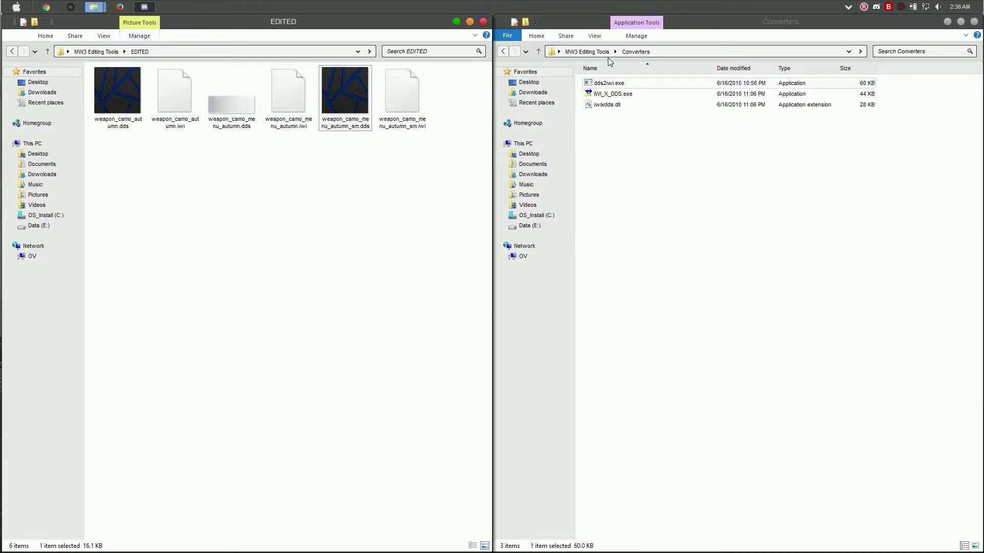
# Drop weapon_camo_autumn.iwi from the EDITED folder onto IWIFix.exe and center the IWIFix window.
pyautogui.click(594, 51)
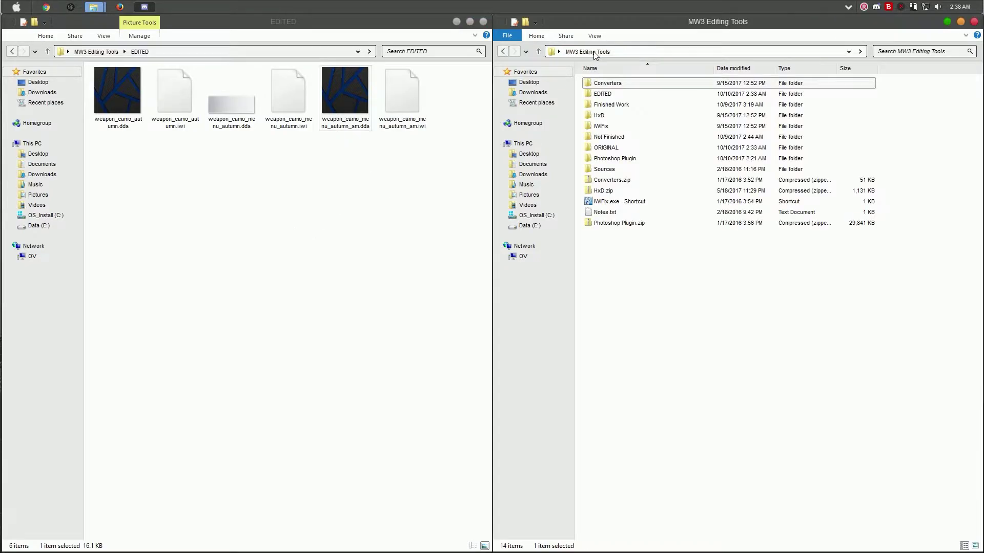
pyautogui.click(423, 235)
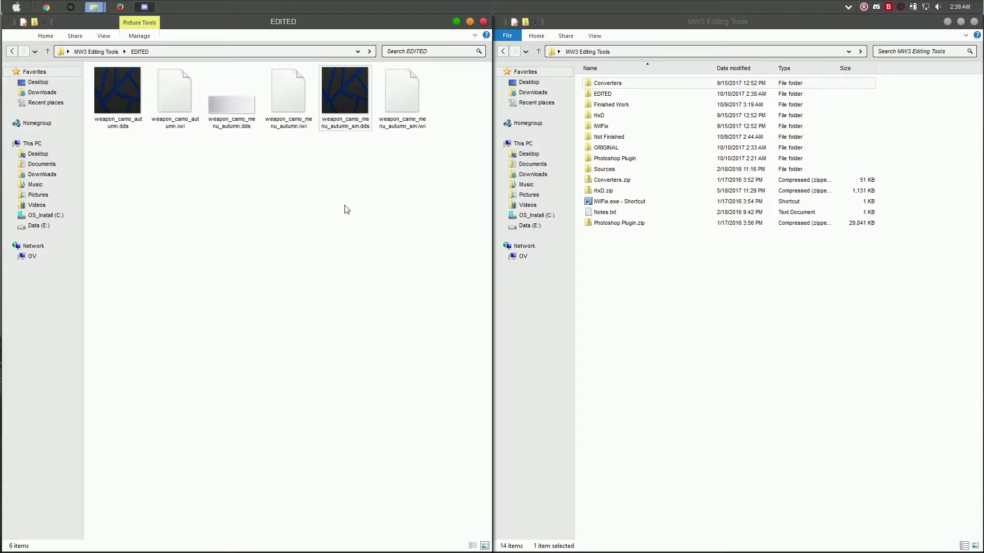
pyautogui.click(181, 106)
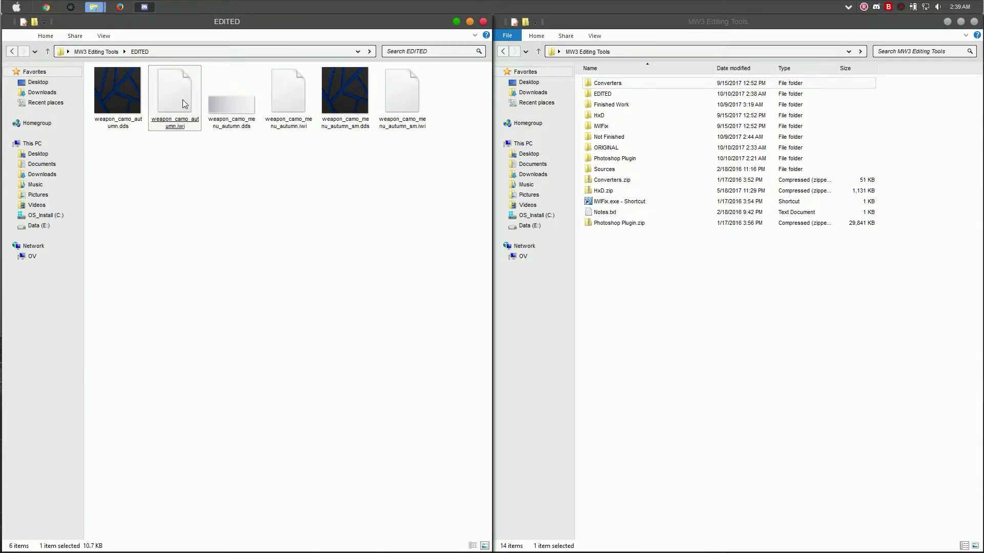
pyautogui.moveTo(182, 99); pyautogui.dragTo(640, 202)
pyautogui.moveTo(885, 191); pyautogui.dragTo(416, 105)
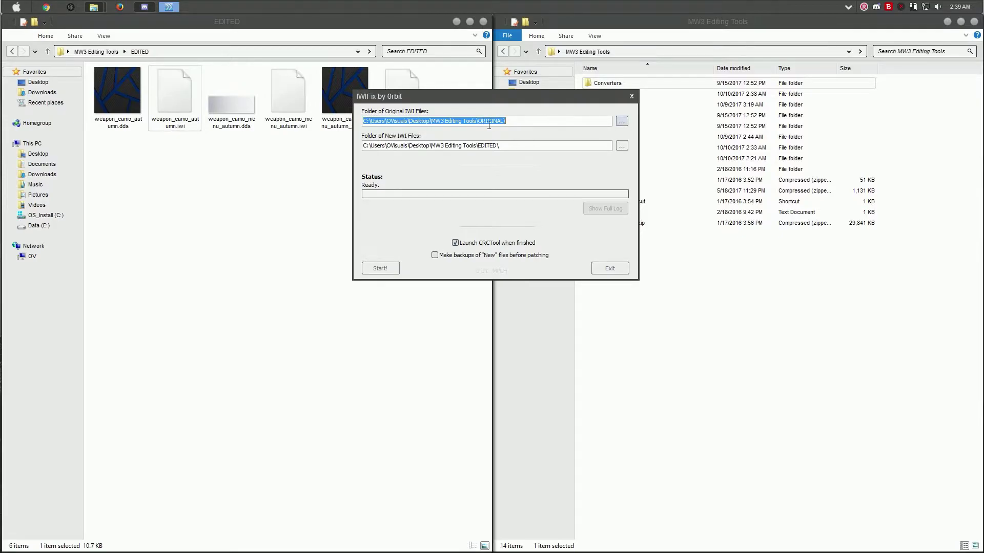
# Check IWIFix's settings.ini in MW3 Editing Tools, then return to the IWIFix window.
pyautogui.click(637, 25)
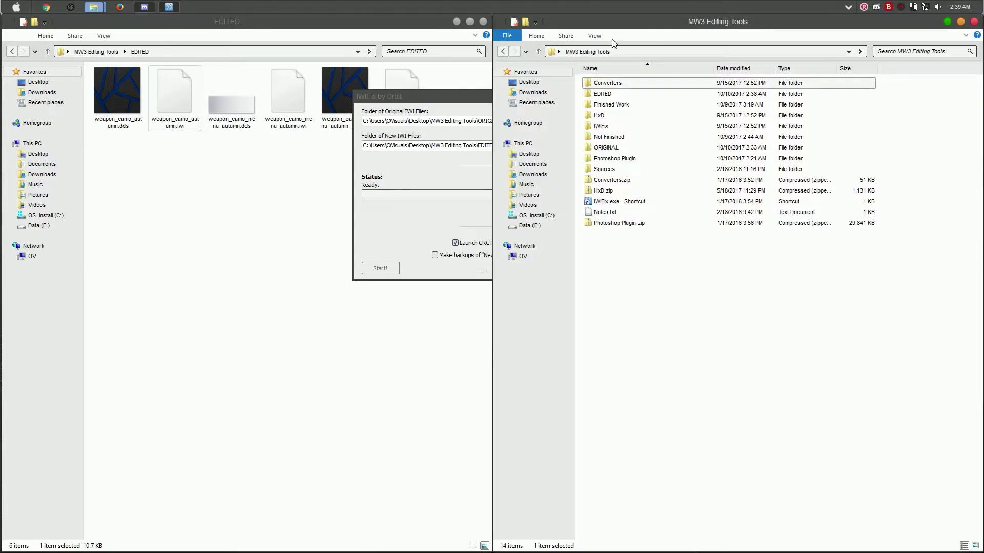
pyautogui.doubleClick(614, 128)
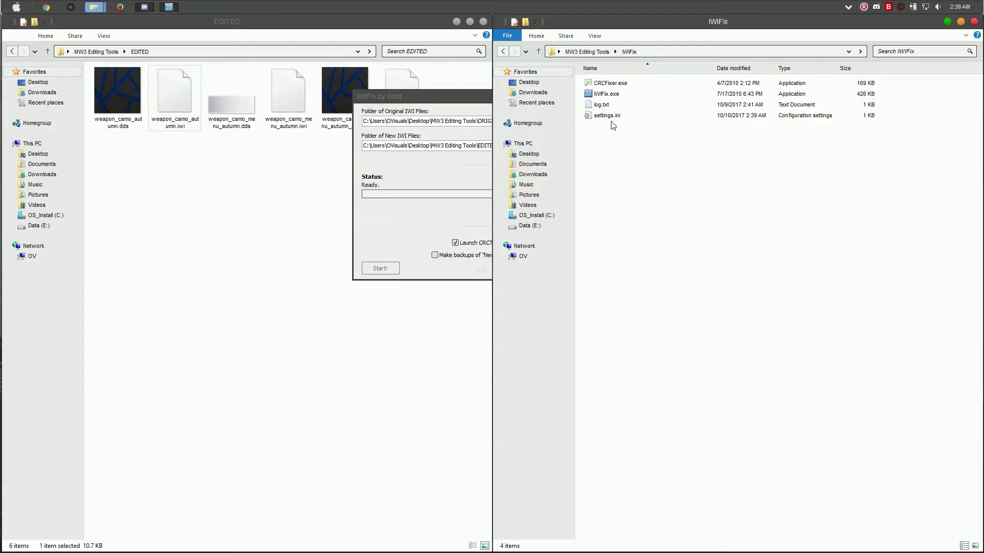
pyautogui.click(614, 117)
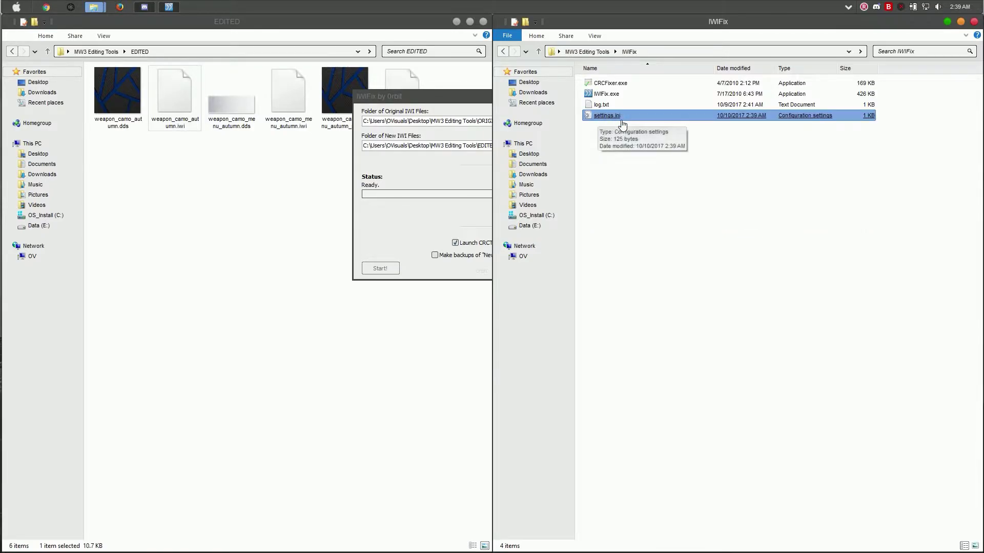
pyautogui.click(587, 51)
pyautogui.click(600, 180)
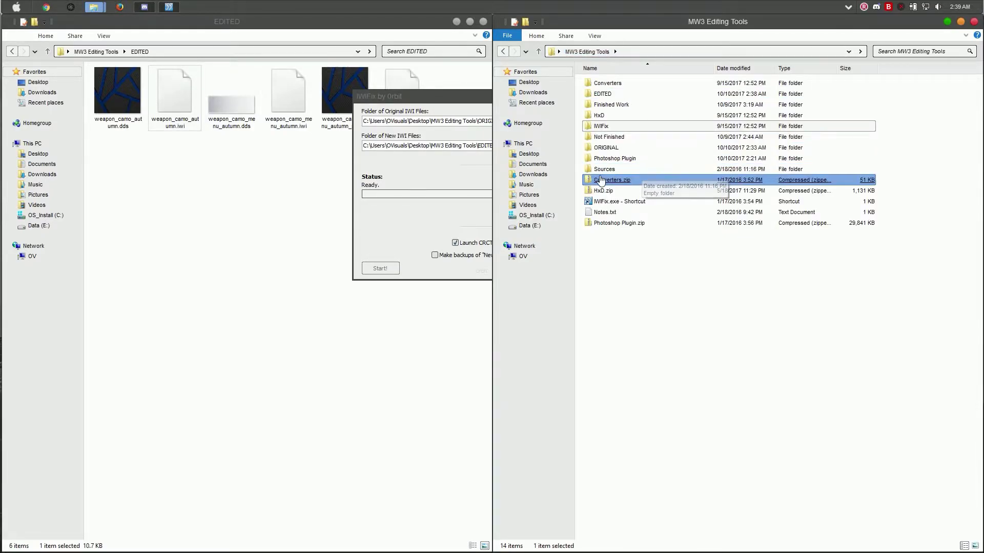
pyautogui.click(435, 173)
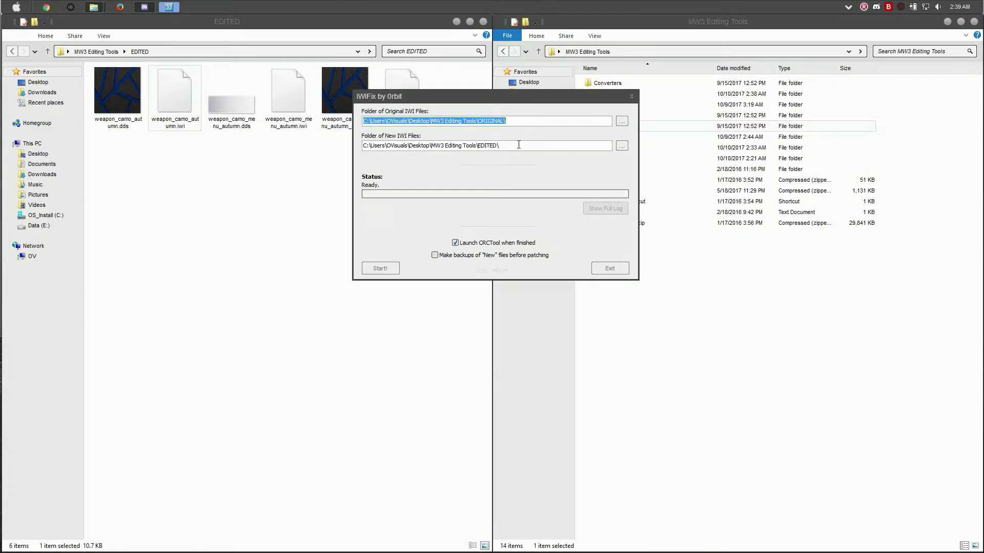
# Copy the ORIGINAL IWI folder path and start patching to launch CRCFixer.exe.
pyautogui.click(534, 146)
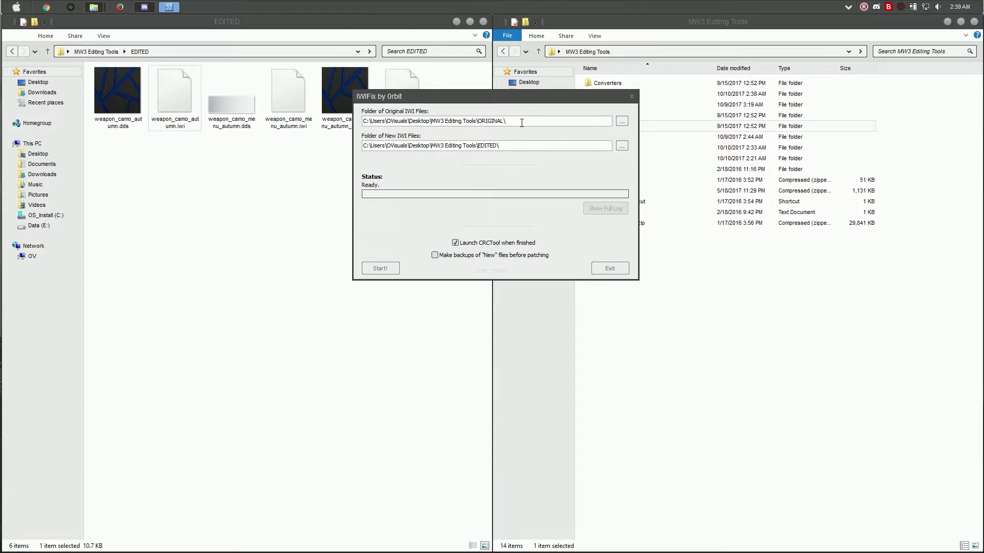
pyautogui.moveTo(521, 123); pyautogui.dragTo(365, 126)
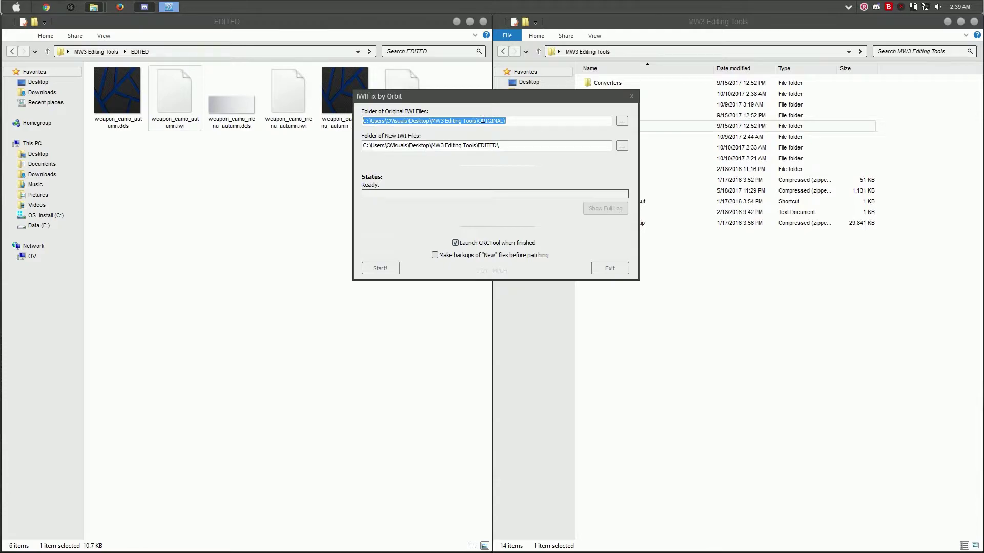
pyautogui.rightClick(454, 120)
pyautogui.click(486, 151)
pyautogui.click(398, 268)
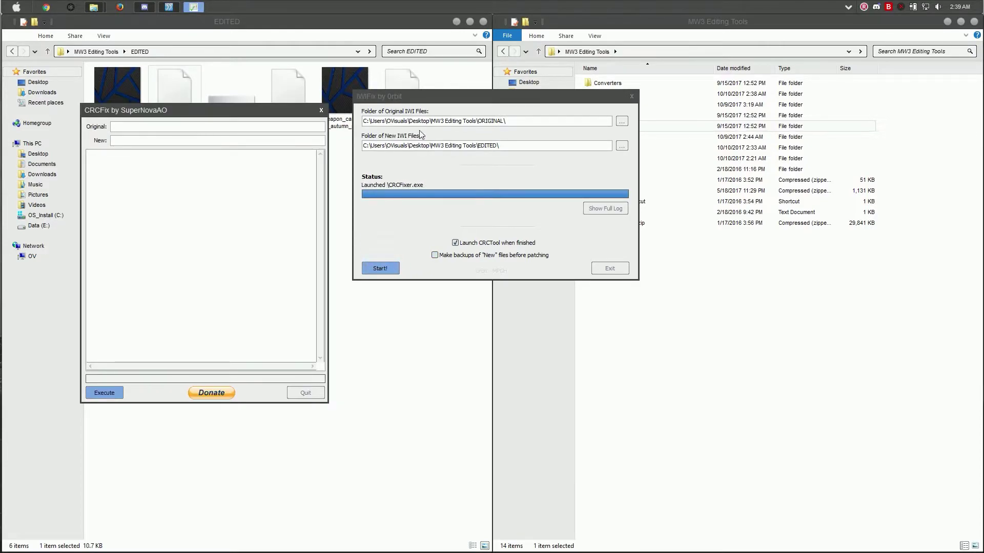
# Fill CRCFix's Original and New folder fields with the ORIGINAL and EDITED paths and run the fix.
pyautogui.click(183, 126)
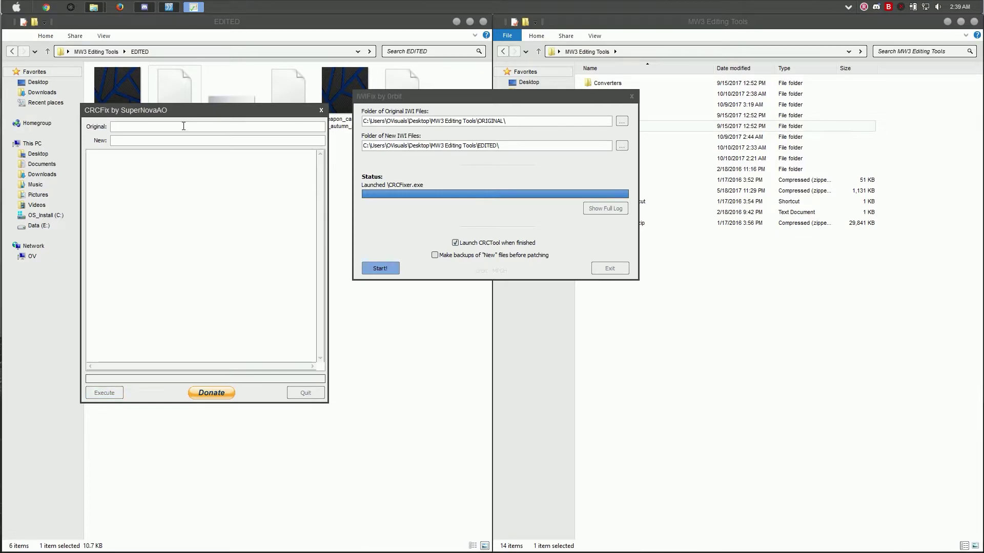
pyautogui.hotkey('ctrl', 'v')
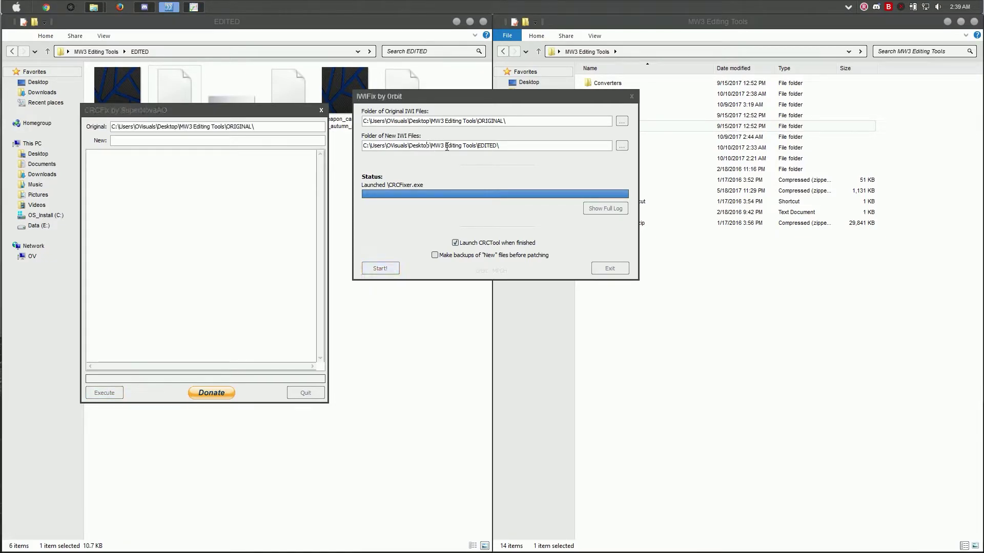
pyautogui.click(407, 144)
pyautogui.hotkey('ctrl', 'a')
pyautogui.click(217, 140)
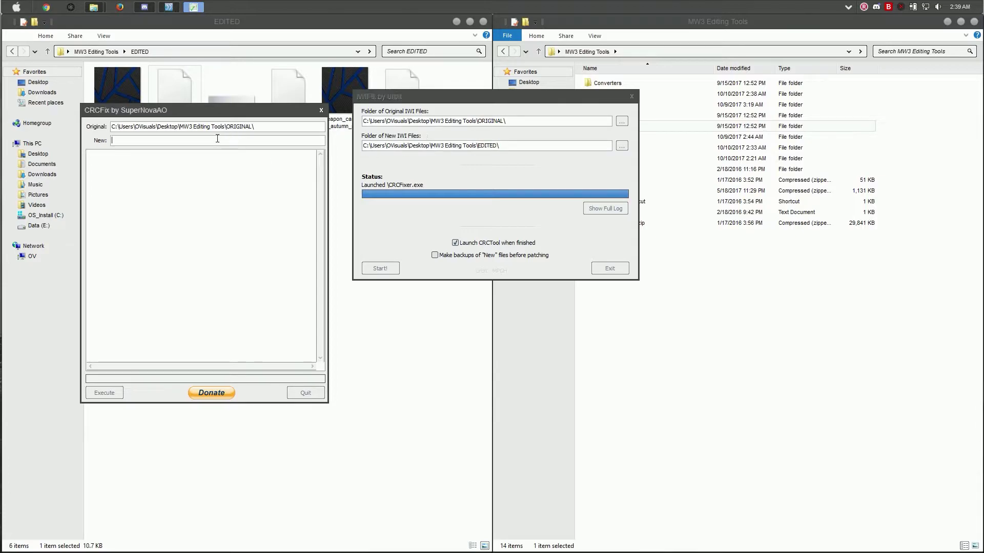
pyautogui.hotkey('ctrl', 'v')
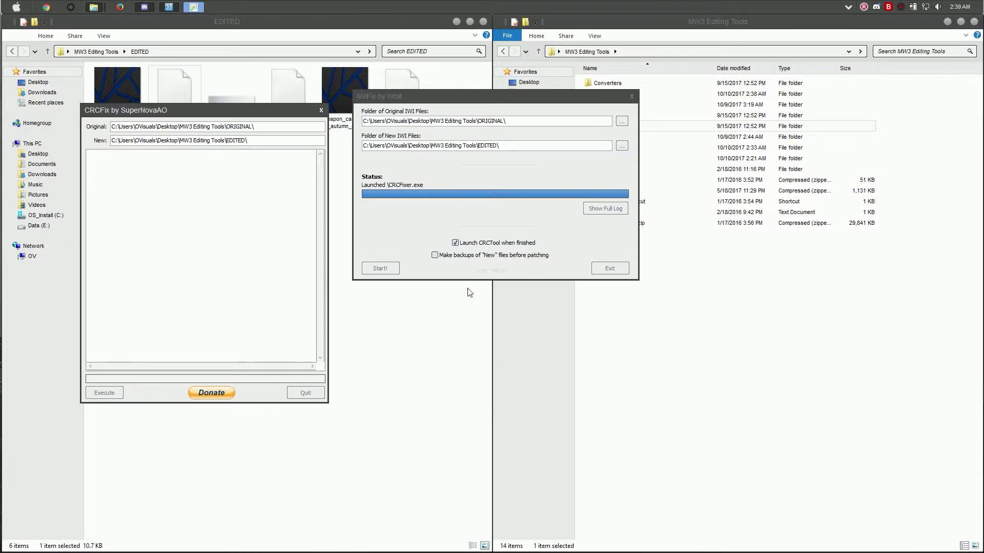
pyautogui.click(119, 393)
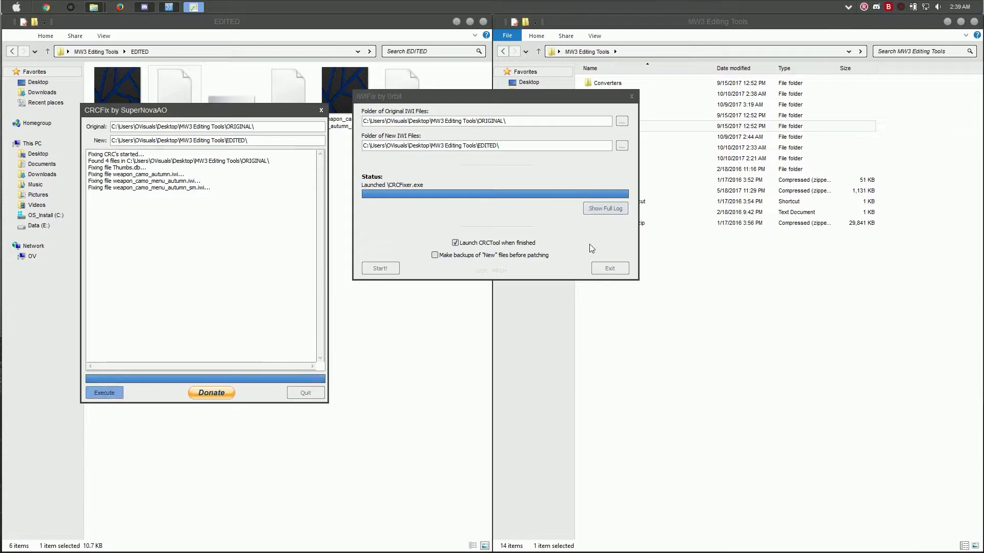
# Close IWIFix and CRCFix, leaving the EDITED folder open beside Converters.
pyautogui.click(608, 270)
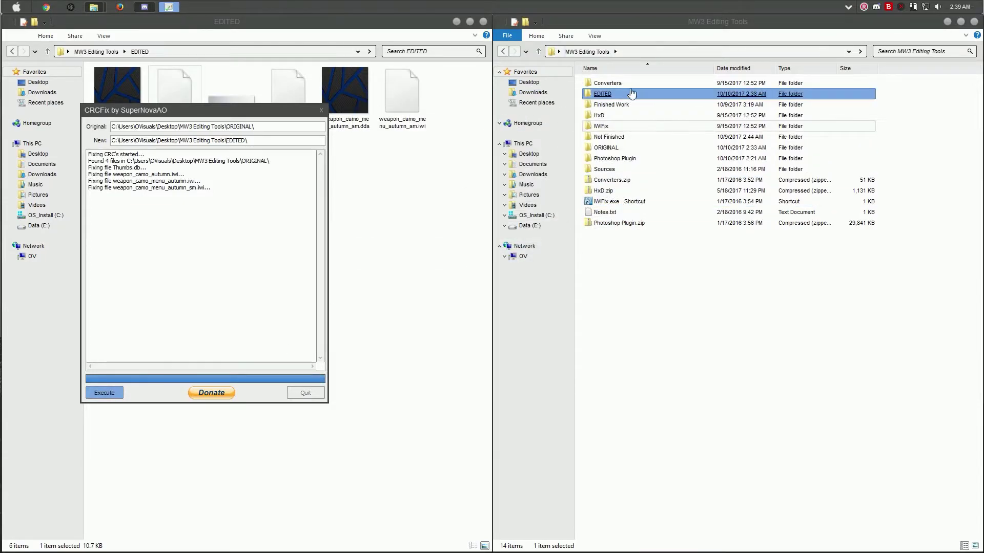
pyautogui.doubleClick(619, 86)
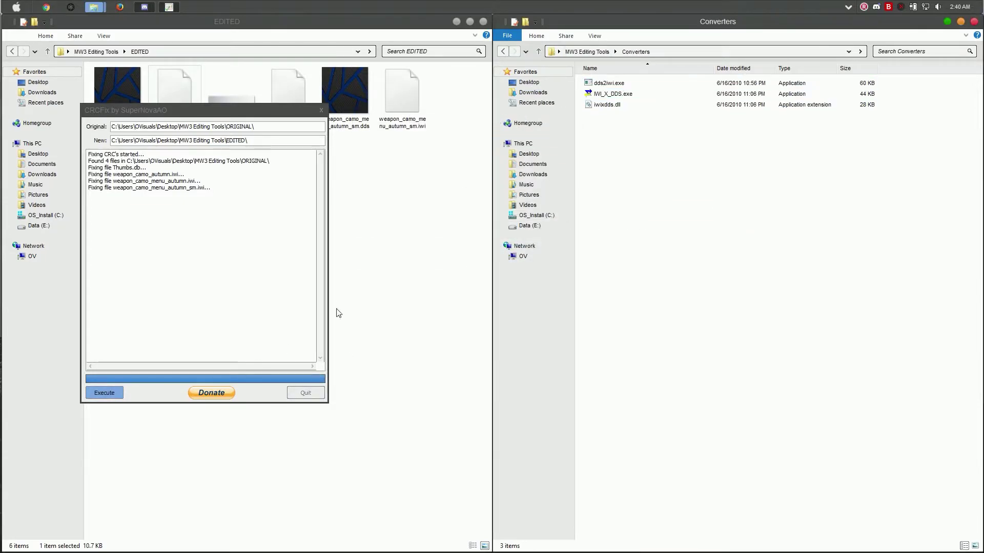
pyautogui.click(306, 393)
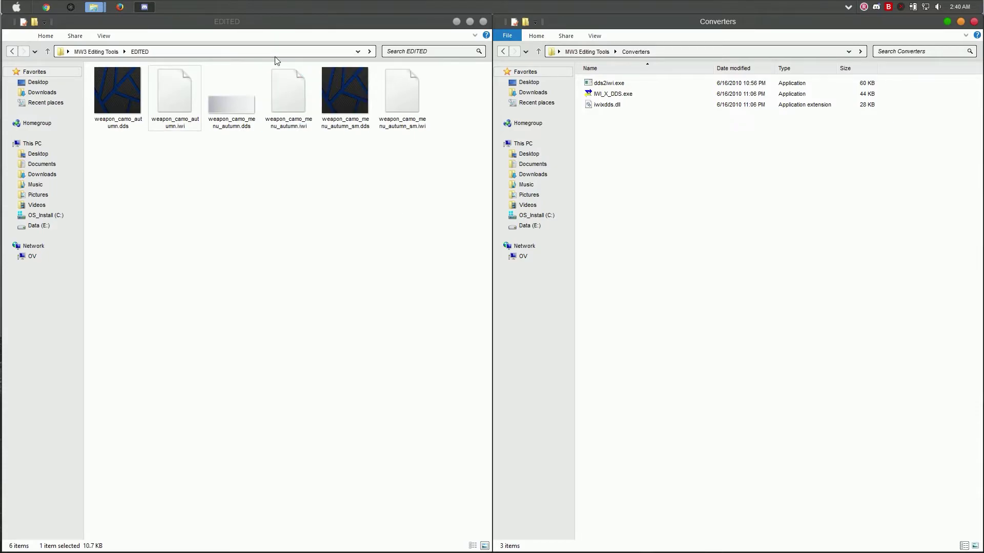
# Open iw_06.iwd from Documents > Games > MW3 Teknogods > main in WinRAR, showing its images folder.
pyautogui.click(17, 7)
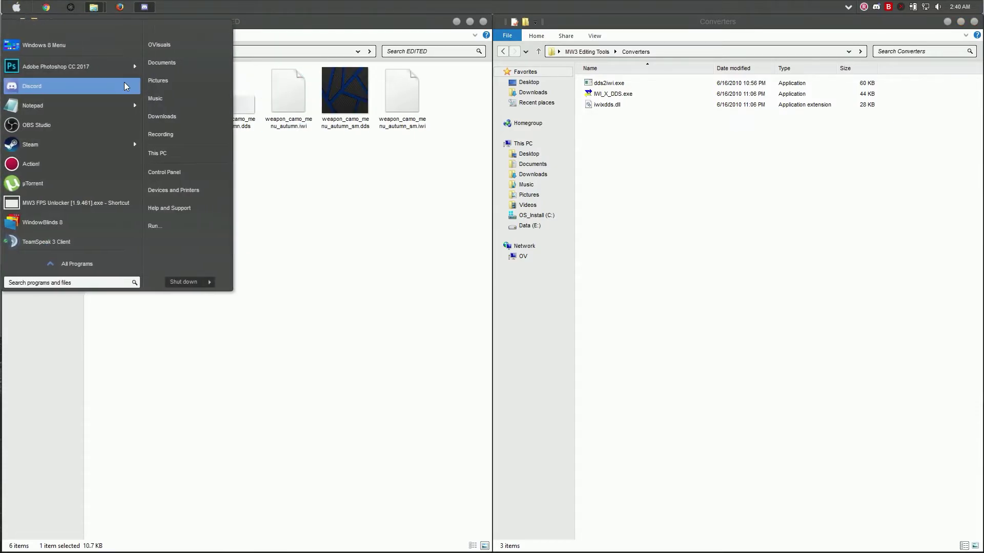
pyautogui.click(190, 65)
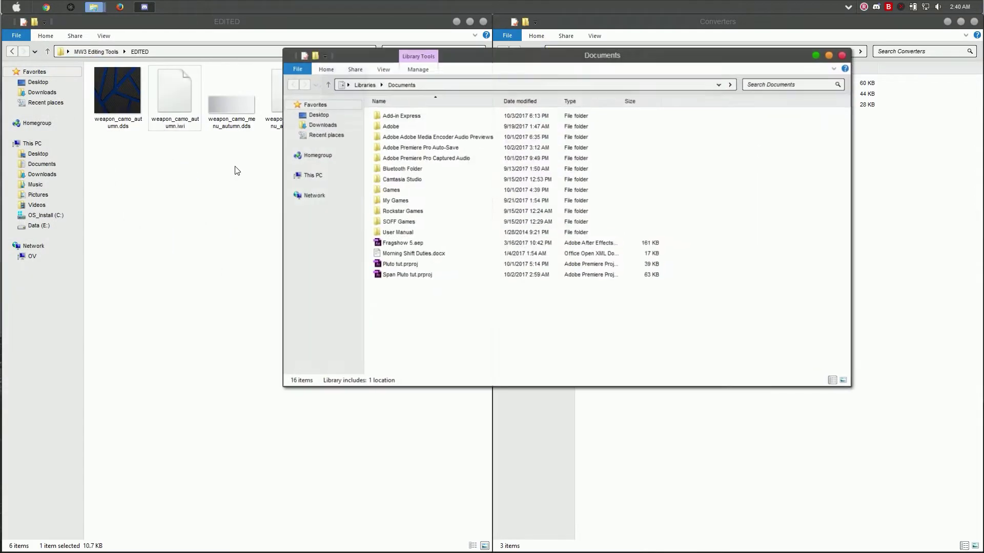
pyautogui.doubleClick(431, 189)
pyautogui.click(424, 138)
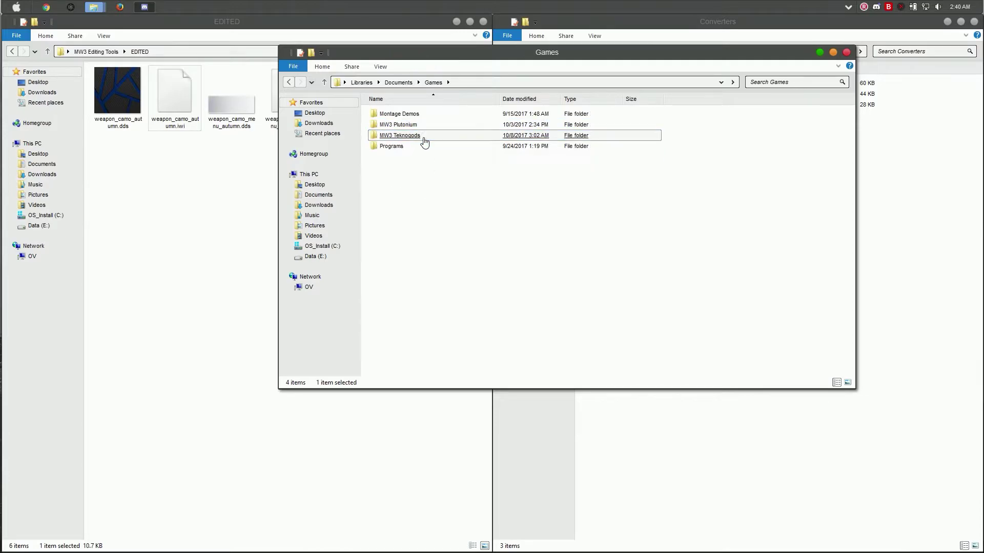
pyautogui.doubleClick(424, 137)
pyautogui.doubleClick(397, 146)
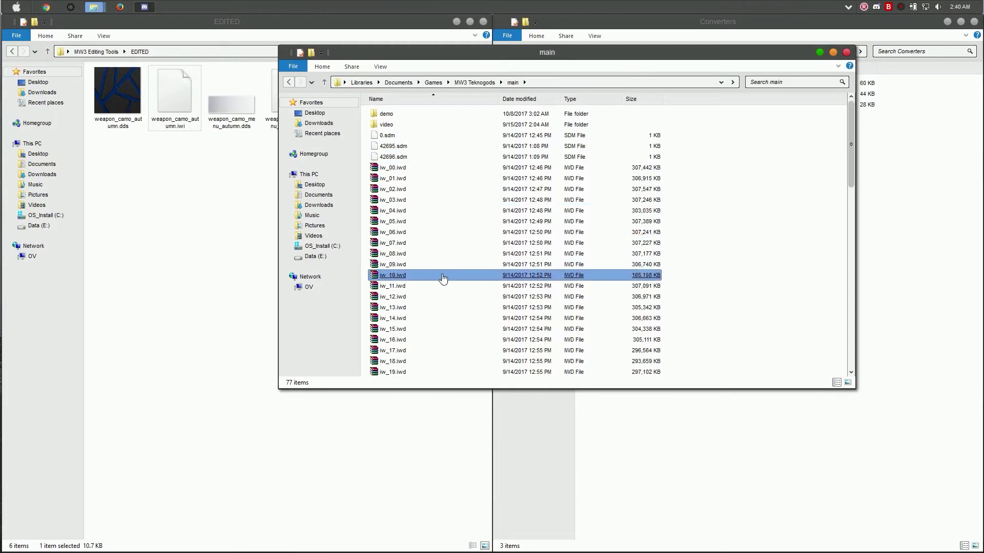
pyautogui.doubleClick(404, 233)
pyautogui.click(238, 151)
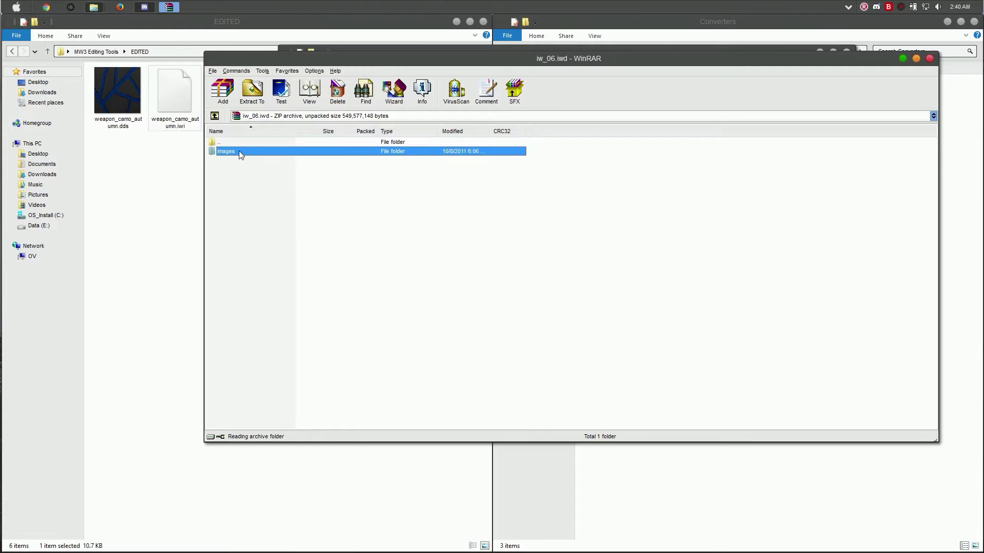
pyautogui.doubleClick(238, 151)
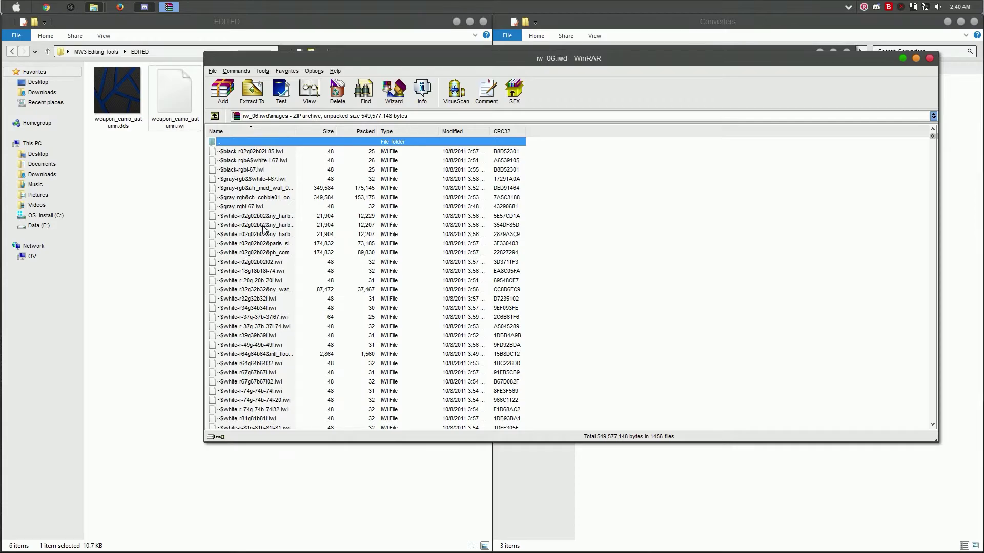
# Close the iw_06.iwd archive and return to the MW3 Teknogods folder.
pyautogui.click(929, 59)
pyautogui.click(459, 83)
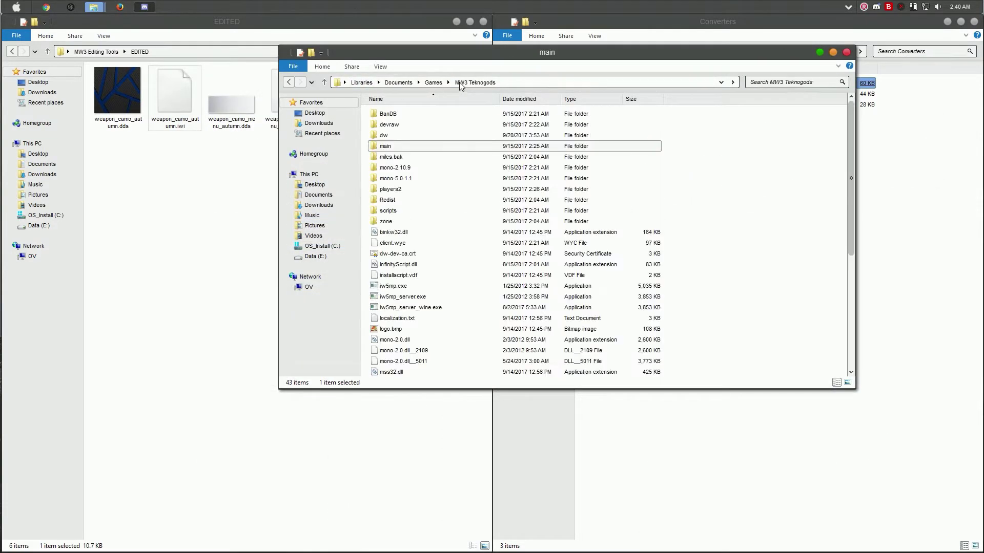
# Browse to Games > MW3 Plutonium > plutoiw5 > images to check its contents.
pyautogui.click(436, 82)
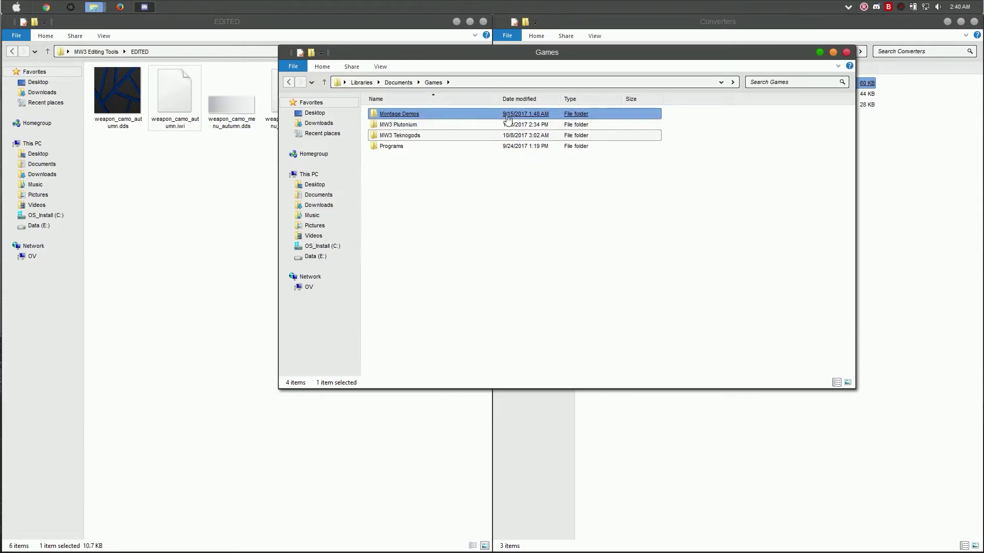
pyautogui.doubleClick(375, 126)
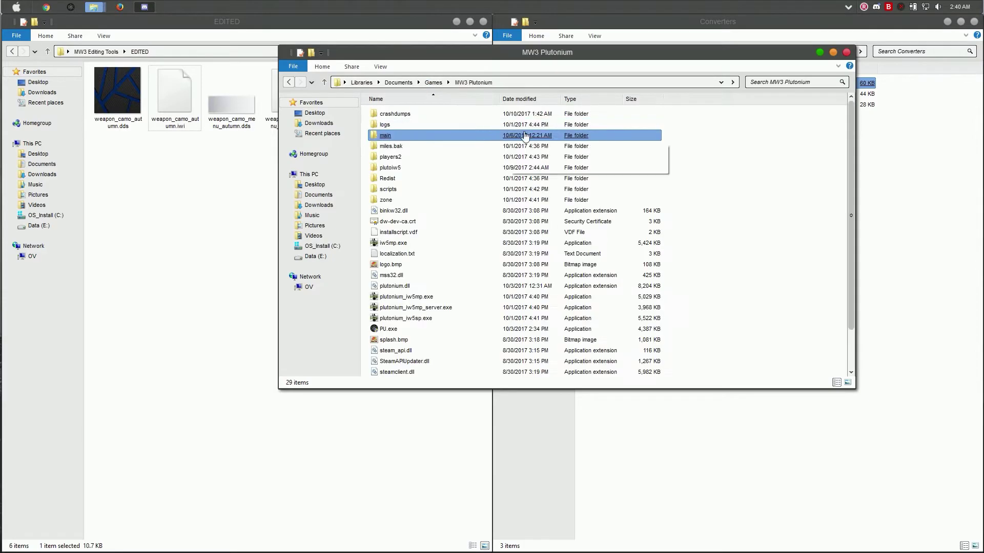
pyautogui.doubleClick(375, 168)
pyautogui.doubleClick(412, 126)
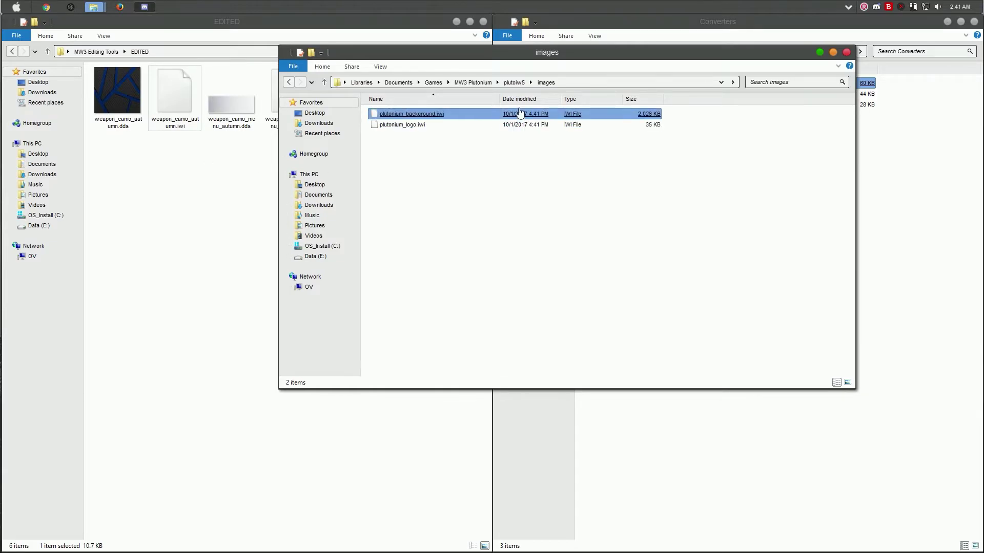
# Copy iw_06.iwd from MW3 Plutonium's main folder and close the EDITED window.
pyautogui.click(513, 83)
pyautogui.click(483, 85)
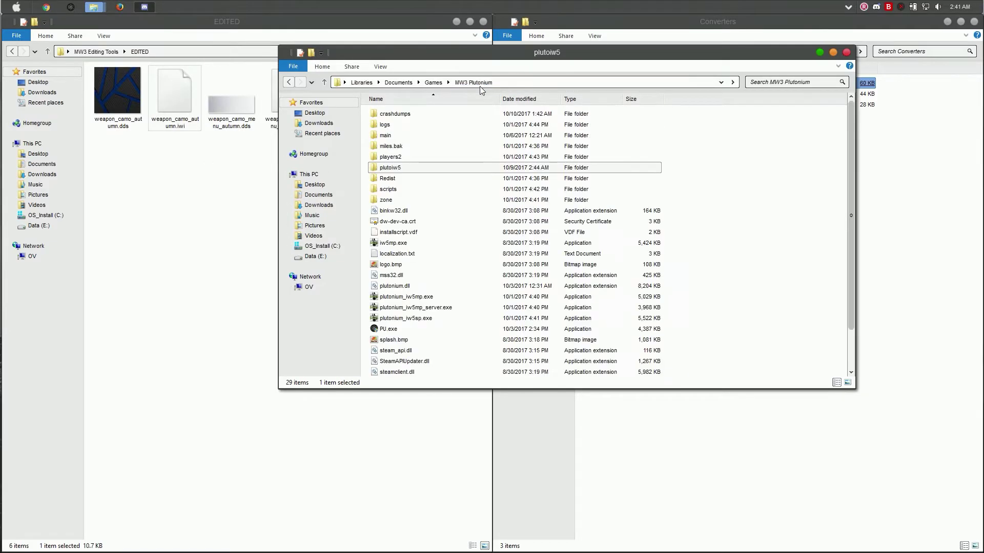
pyautogui.doubleClick(404, 136)
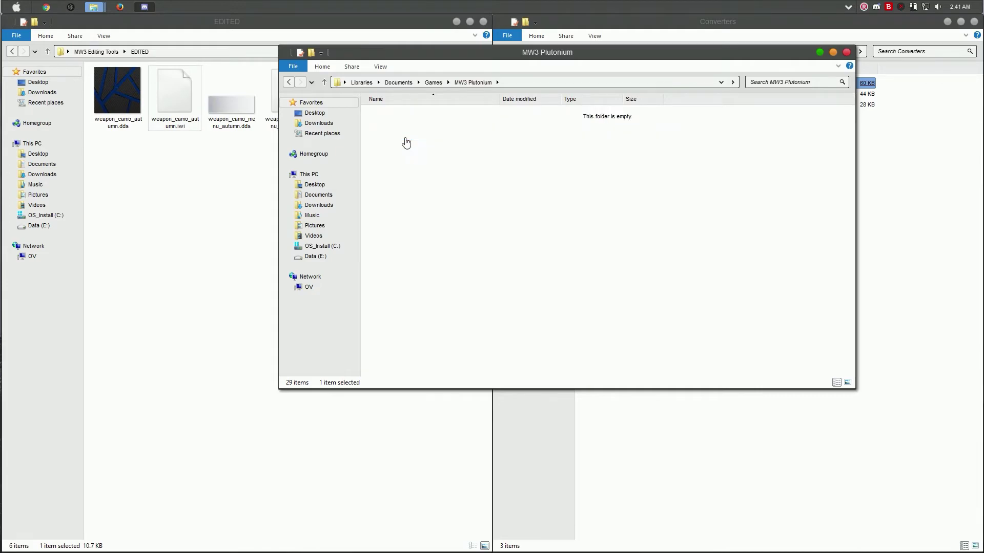
pyautogui.rightClick(399, 224)
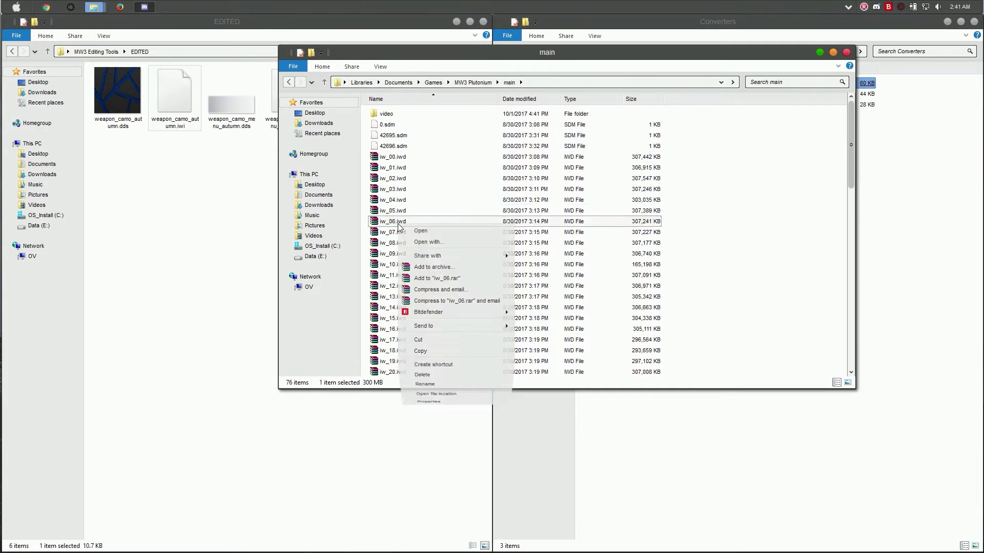
pyautogui.click(425, 351)
pyautogui.click(456, 21)
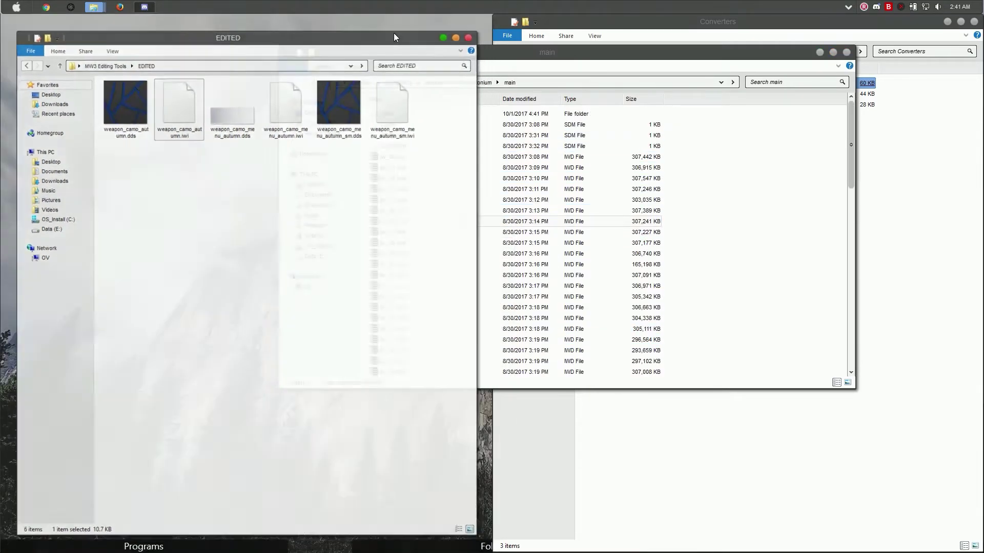
# Paste the copied iw_06.iwd onto the desktop.
pyautogui.rightClick(32, 85)
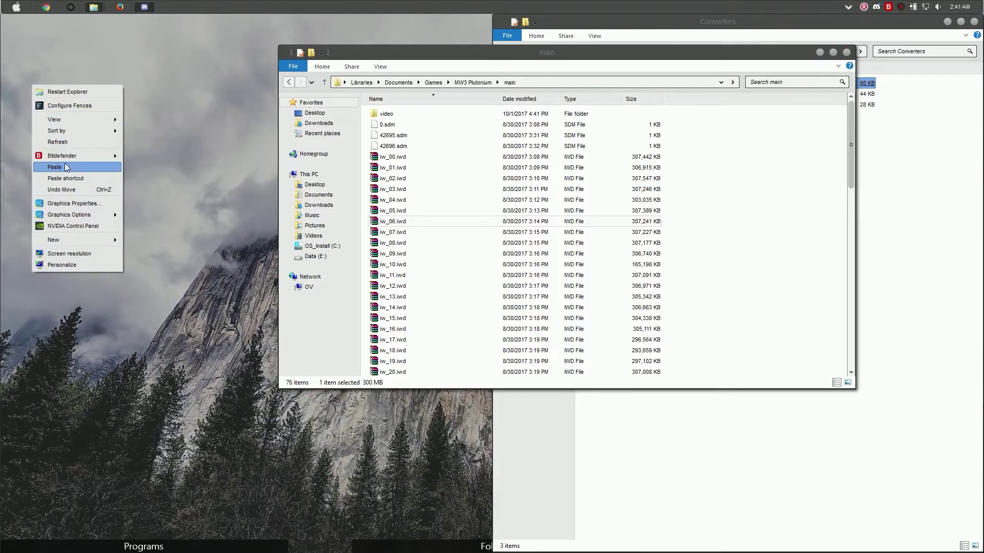
pyautogui.click(65, 164)
pyautogui.press('F2')
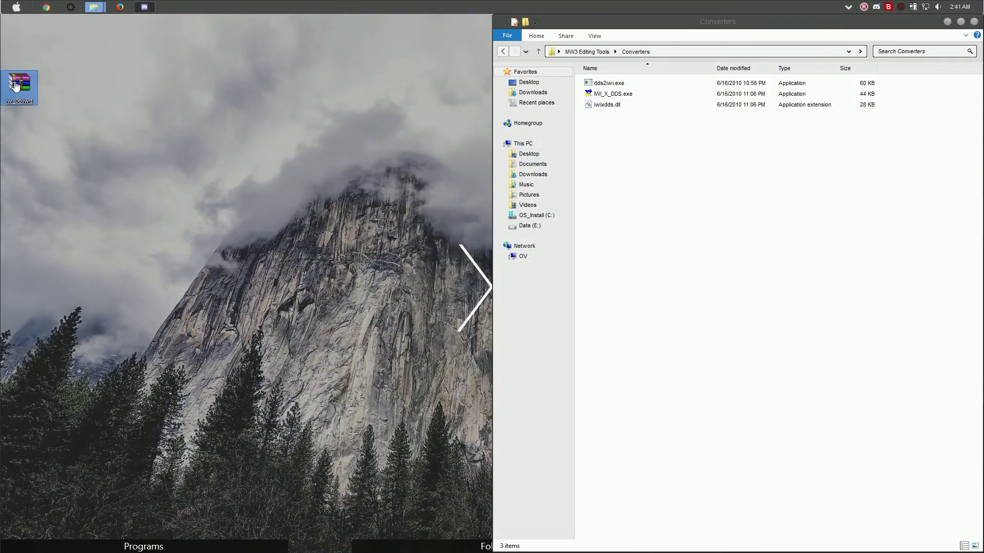
# Open the desktop iw_06.iwd in WinRAR and delete all 1456 files from its images folder.
pyautogui.doubleClick(15, 86)
pyautogui.doubleClick(246, 152)
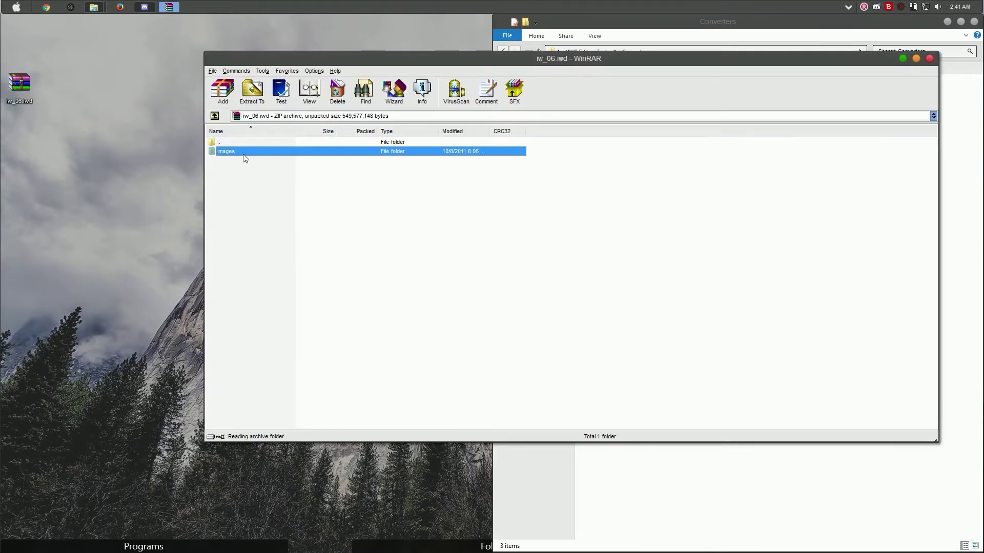
pyautogui.click(254, 206)
pyautogui.hotkey('ctrl', 'a')
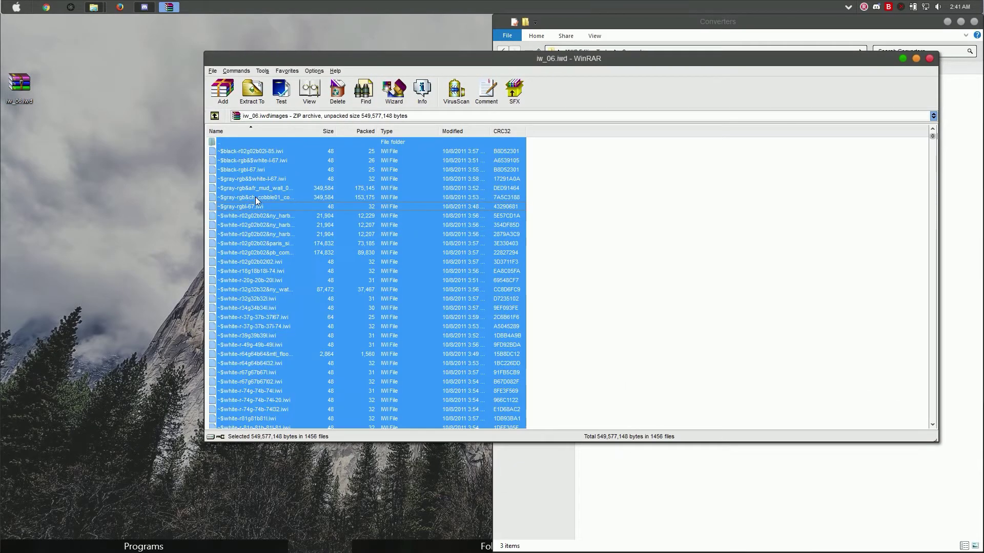
pyautogui.keyDown('ctrl'); pyautogui.click(235, 142); pyautogui.keyUp('ctrl')
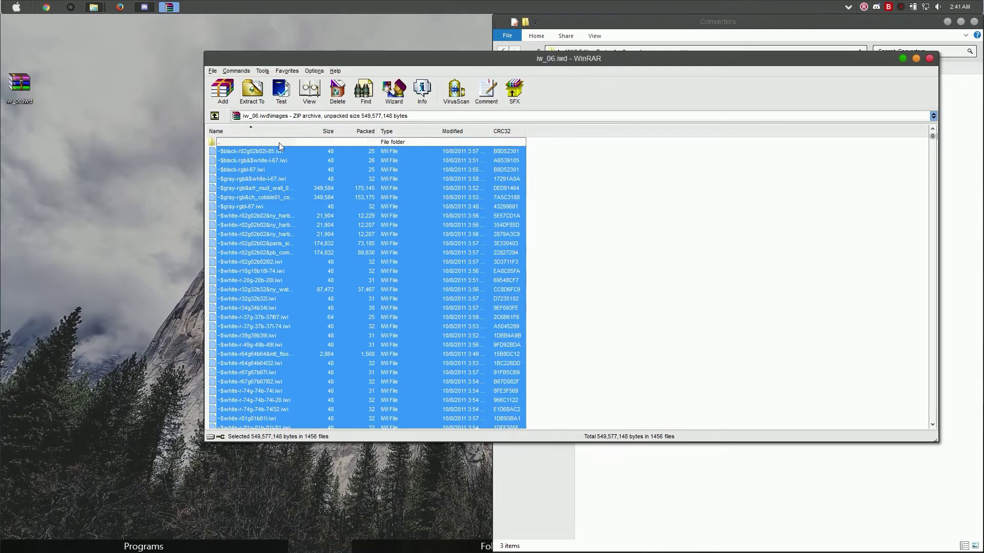
pyautogui.press('Delete')
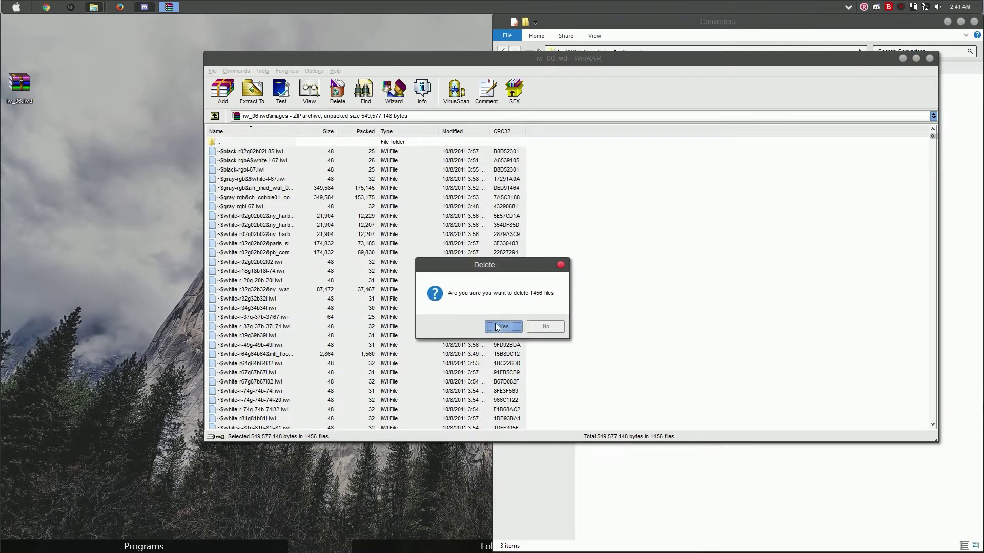
pyautogui.press('Return')
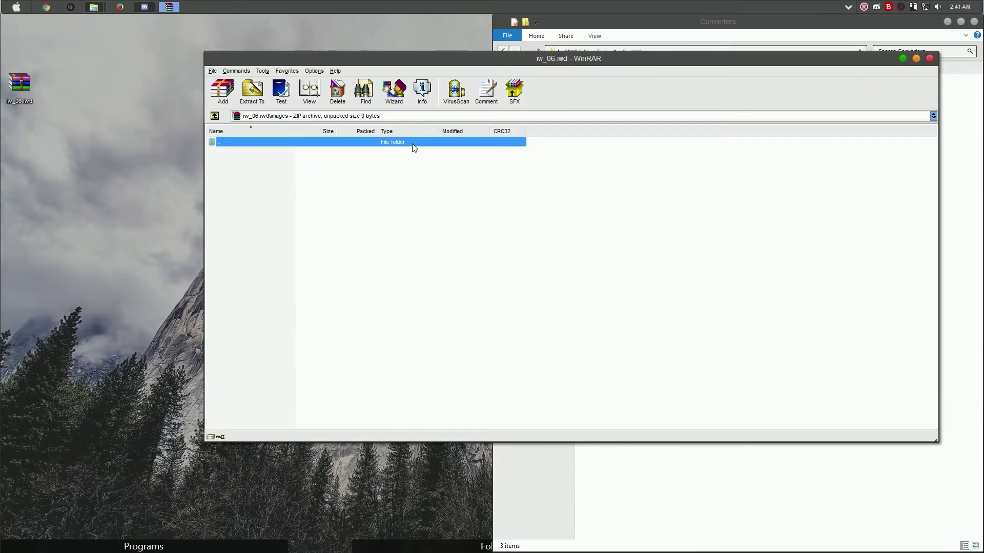
# Rename the emptied desktop iw_06.iwd to z_CSkins.iwd and reopen it in WinRAR.
pyautogui.click(930, 58)
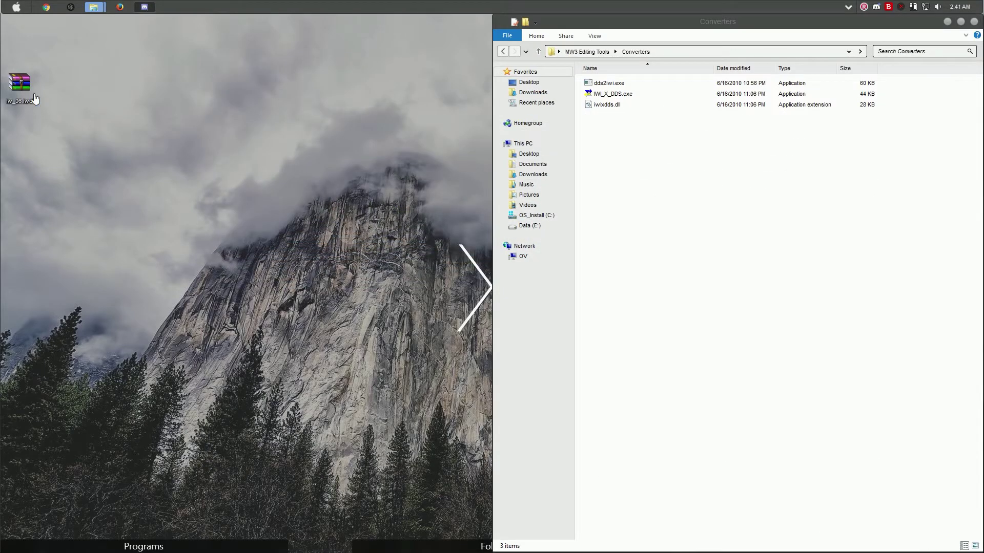
pyautogui.rightClick(31, 92)
pyautogui.click(69, 269)
pyautogui.press('Right')
pyautogui.press('Left')
pyautogui.press('BackSpace')
pyautogui.press('BackSpace')
pyautogui.press('BackSpace')
pyautogui.press('BackSpace')
pyautogui.press('BackSpace')
pyautogui.write('z_')
pyautogui.write('CSkins')
pyautogui.press('Return')
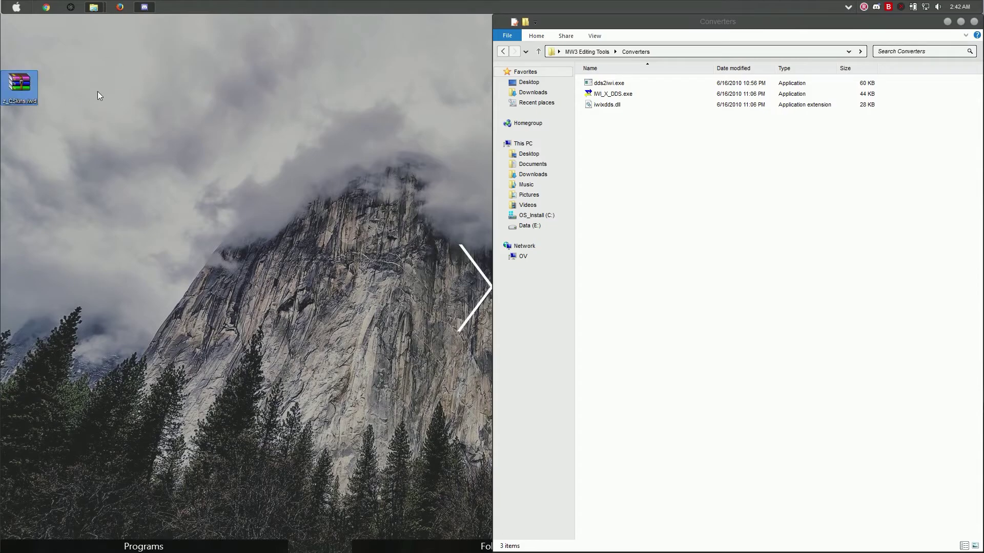
pyautogui.press('Return')
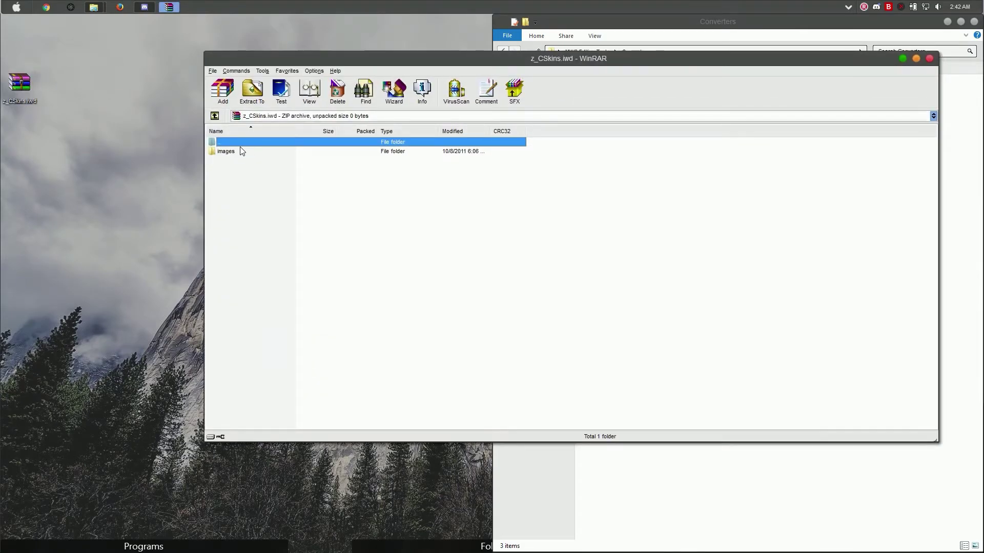
# Add the three edited autumn .iwi files from EDITED into z_CSkins.iwd's images folder, then close WinRAR.
pyautogui.doubleClick(228, 151)
pyautogui.click(627, 40)
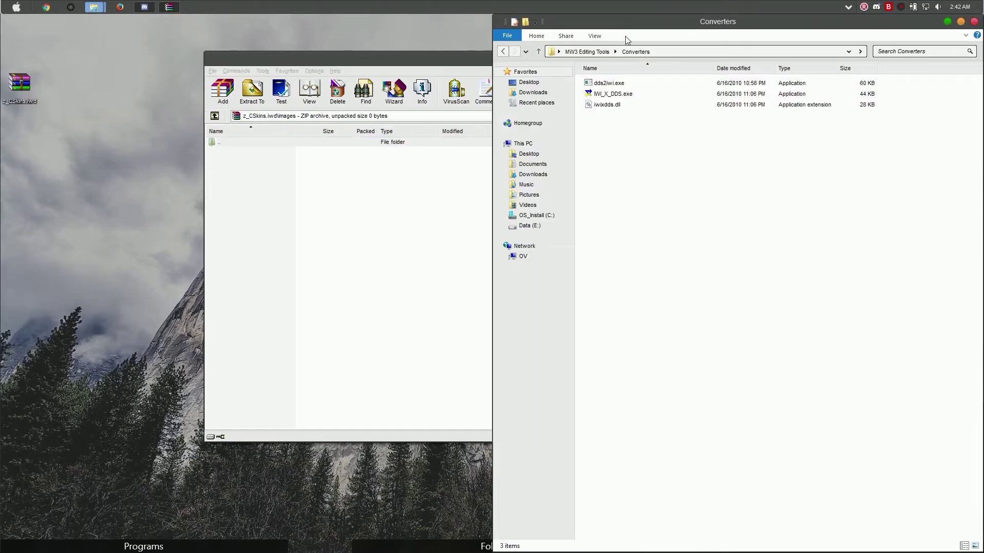
pyautogui.click(587, 52)
pyautogui.doubleClick(627, 95)
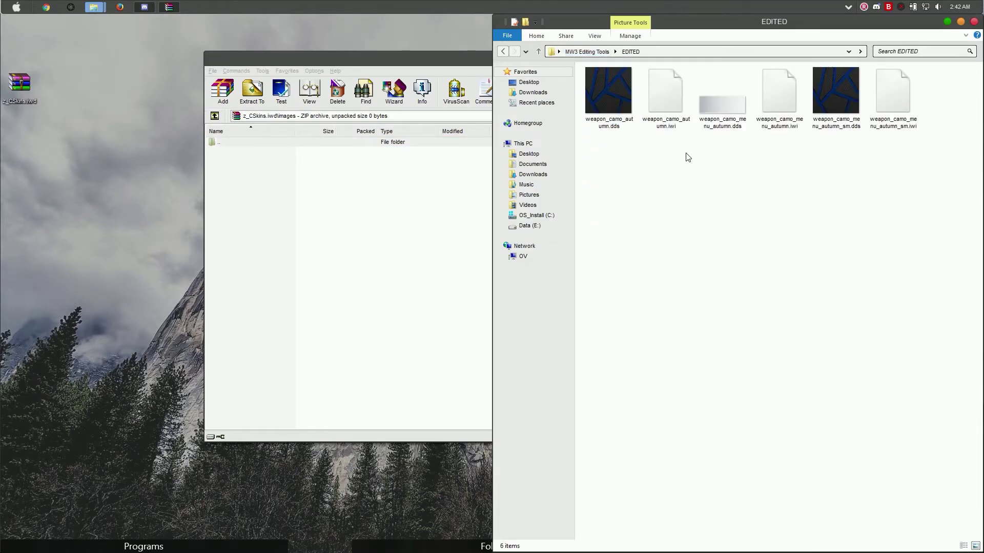
pyautogui.click(666, 123)
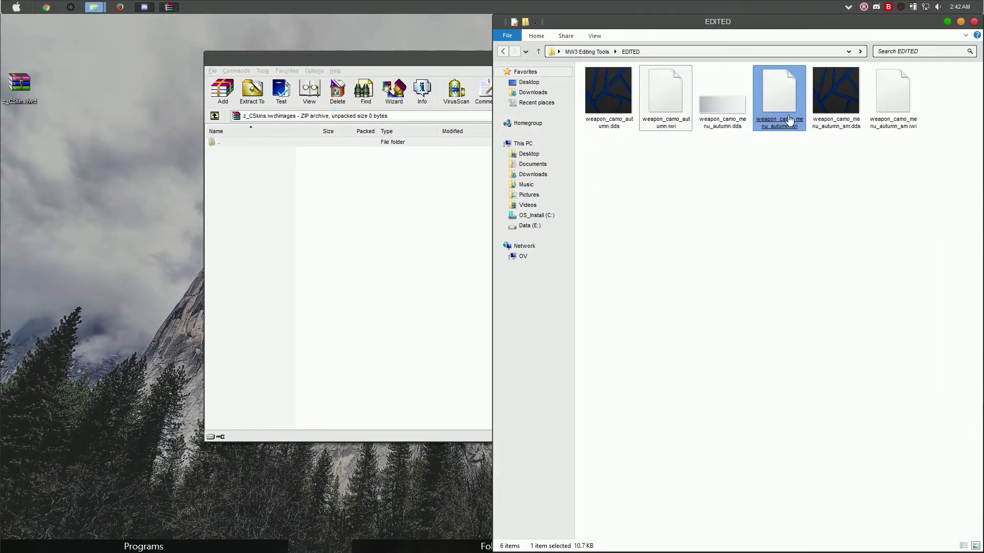
pyautogui.keyDown('ctrl'); pyautogui.click(903, 125); pyautogui.keyUp('ctrl')
pyautogui.moveTo(904, 126); pyautogui.dragTo(287, 215)
pyautogui.click(586, 344)
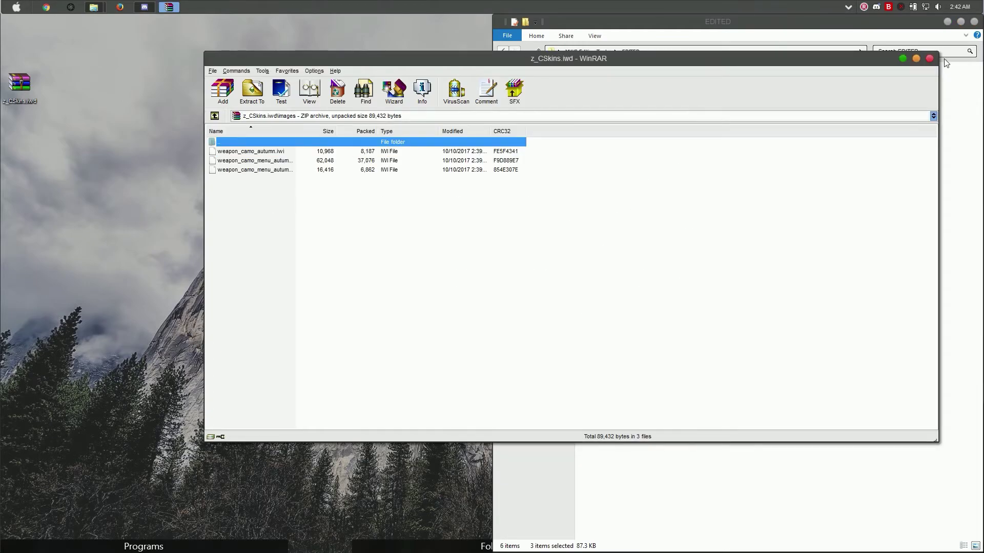
pyautogui.click(930, 59)
# Select the z_CSkins.iwd desktop file and browse to Documents > Games.
pyautogui.moveTo(79, 63); pyautogui.dragTo(10, 150)
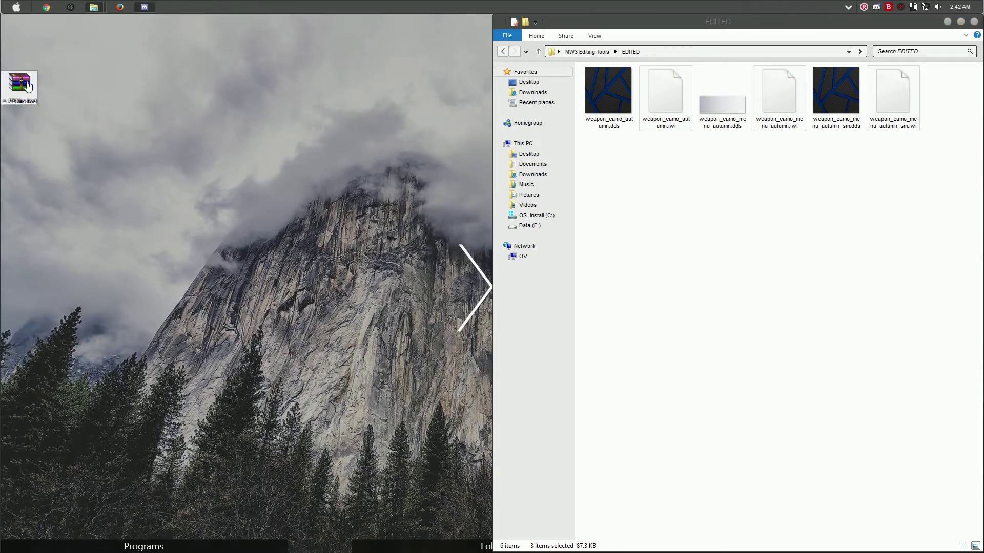
pyautogui.click(547, 163)
pyautogui.click(609, 159)
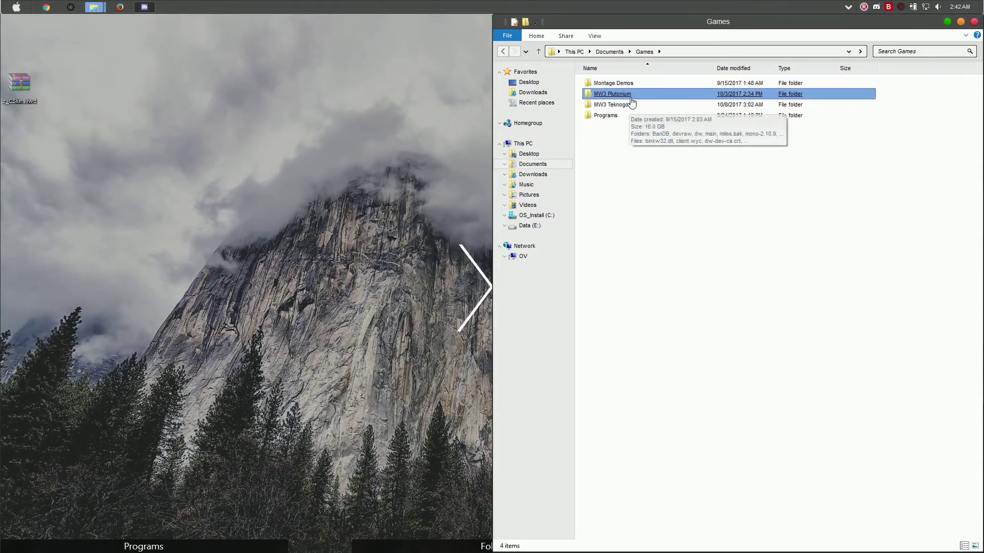
# Paste z_CSkins.iwd into MW3 Plutonium's plutoiw5 folder and inspect z_camos.iwd's images folder.
pyautogui.click(617, 94)
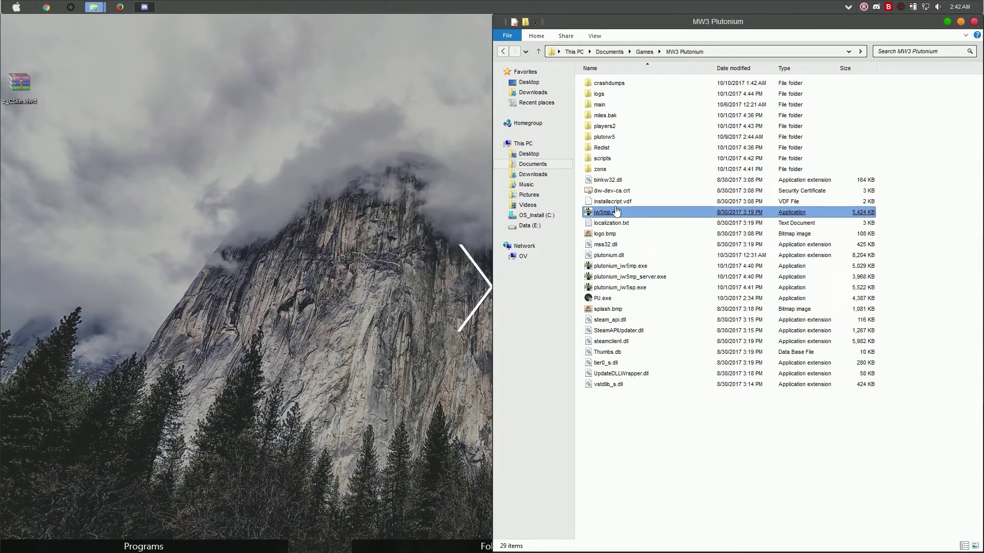
pyautogui.doubleClick(618, 137)
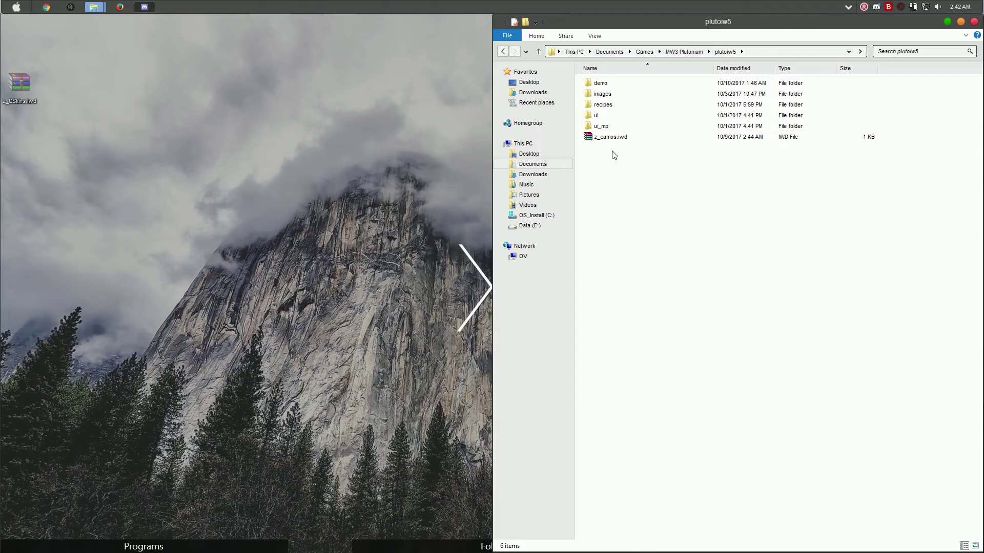
pyautogui.hotkey('ctrl', 'v')
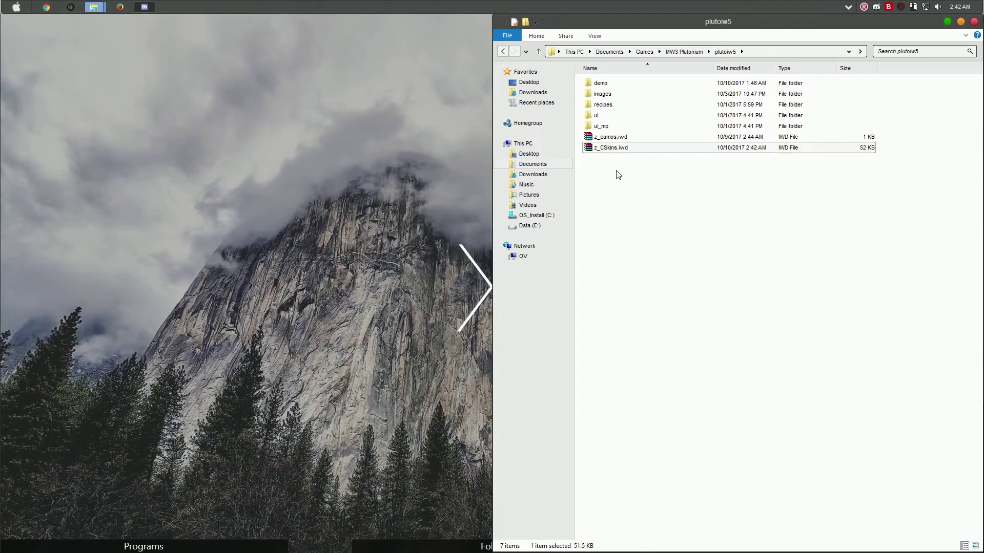
pyautogui.doubleClick(621, 137)
pyautogui.doubleClick(237, 150)
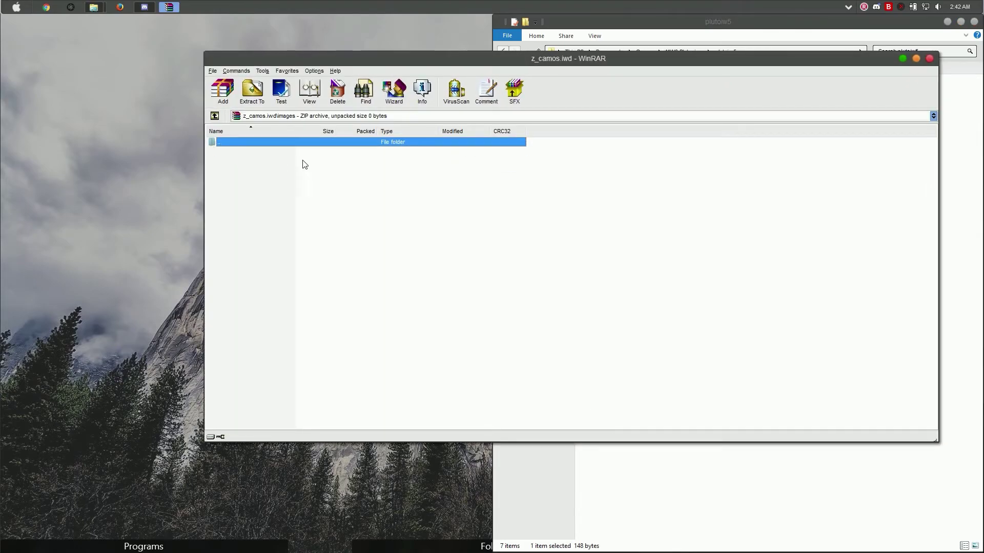
pyautogui.click(929, 59)
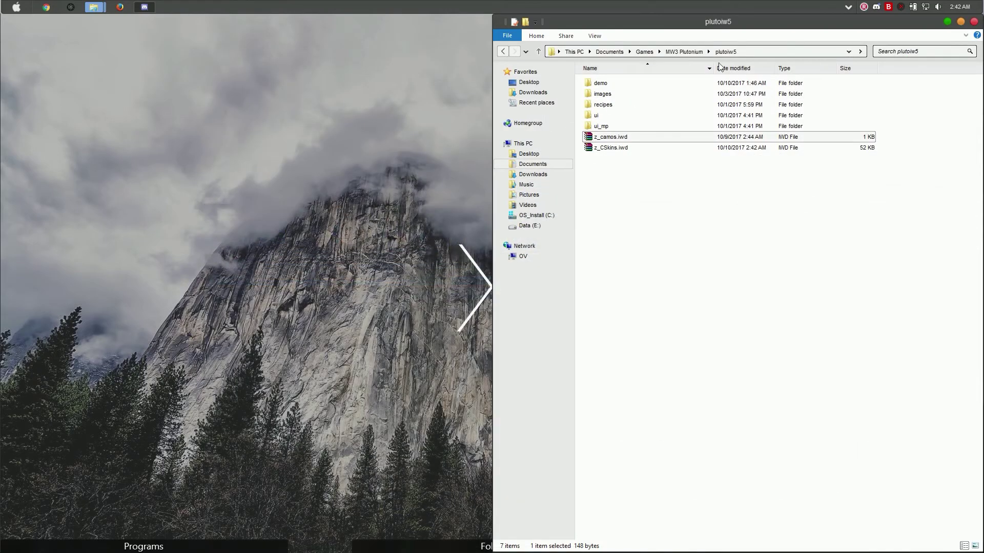
# Launch Plutonium IW5 with PU.exe, allowing it through UAC.
pyautogui.click(973, 22)
pyautogui.click(80, 7)
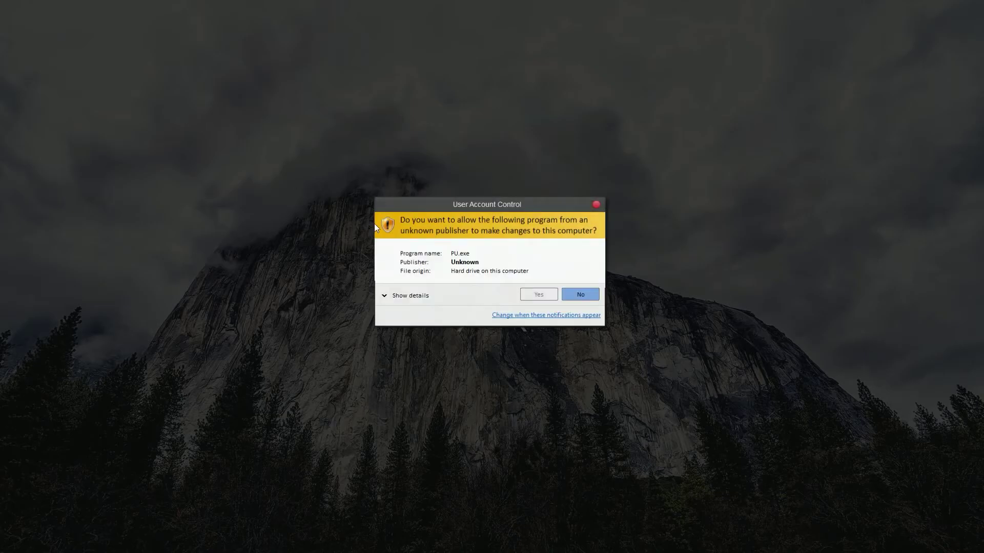
pyautogui.click(544, 294)
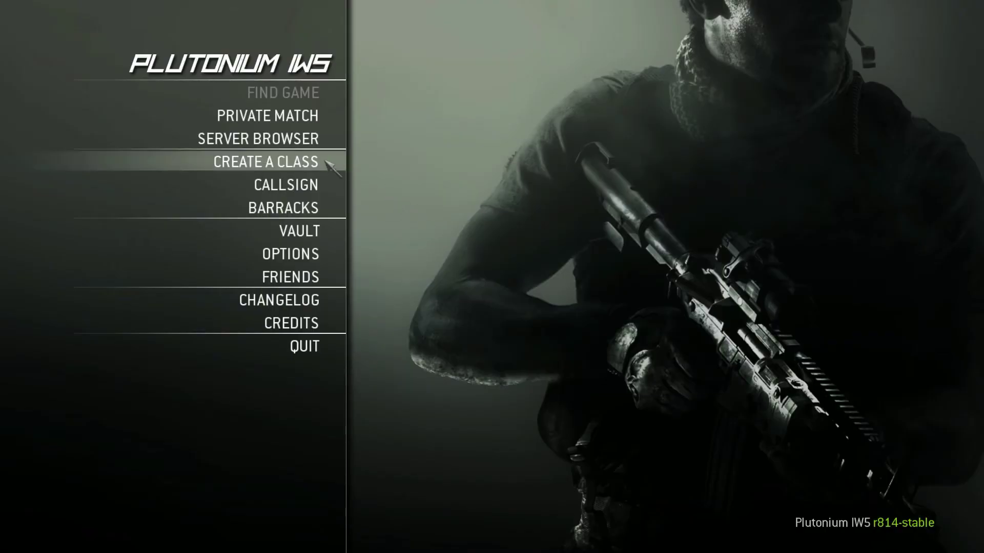
# Give class SND AR-1 #1 an ACR 6.8 with Impact, Red Dot Sight, default reticle and Autumn camo.
pyautogui.click(314, 161)
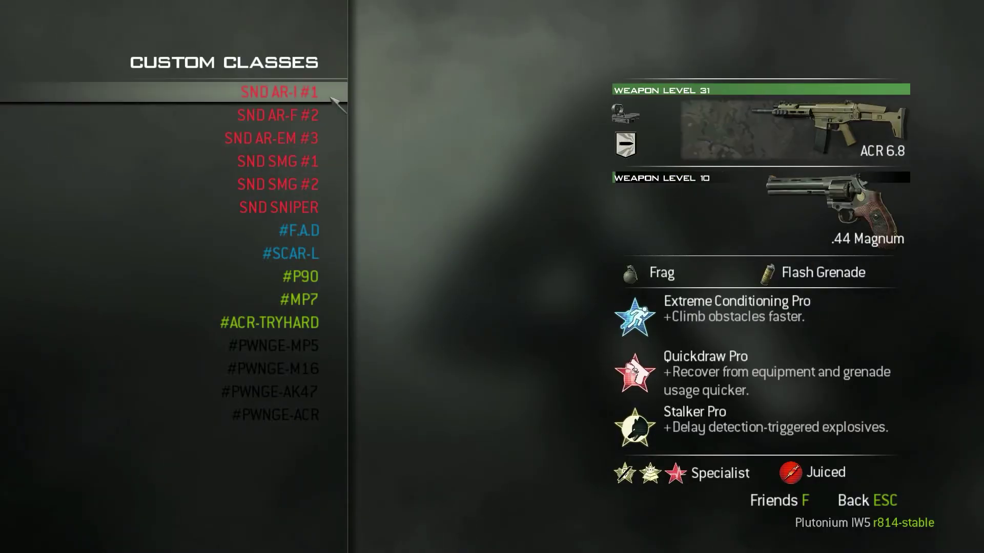
pyautogui.click(307, 92)
pyautogui.click(306, 93)
pyautogui.click(306, 93)
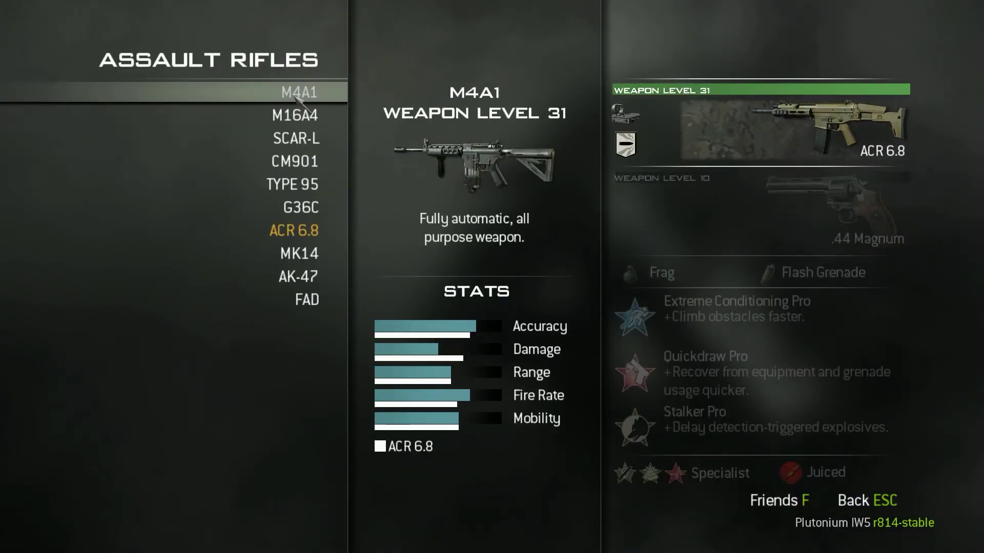
pyautogui.click(298, 232)
pyautogui.click(307, 138)
pyautogui.click(306, 115)
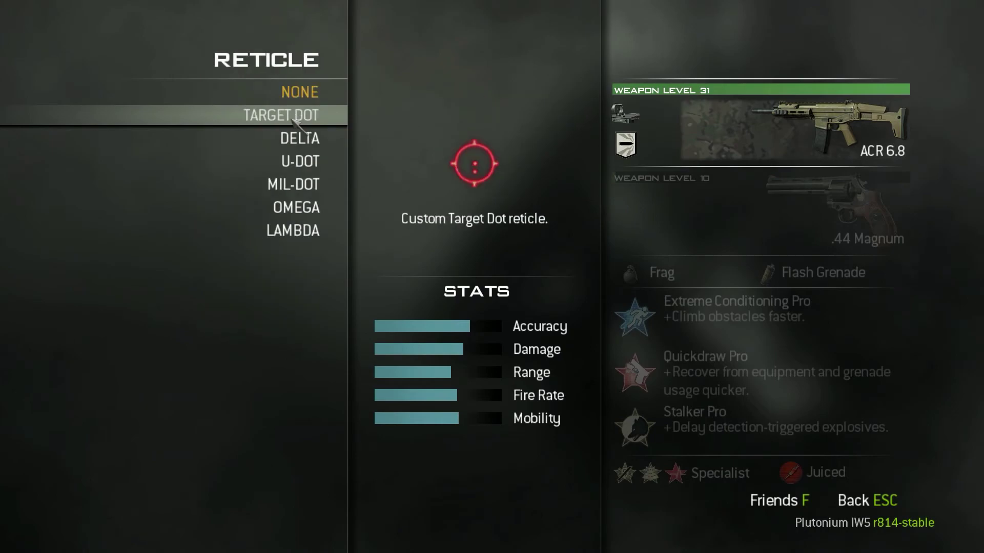
pyautogui.click(307, 92)
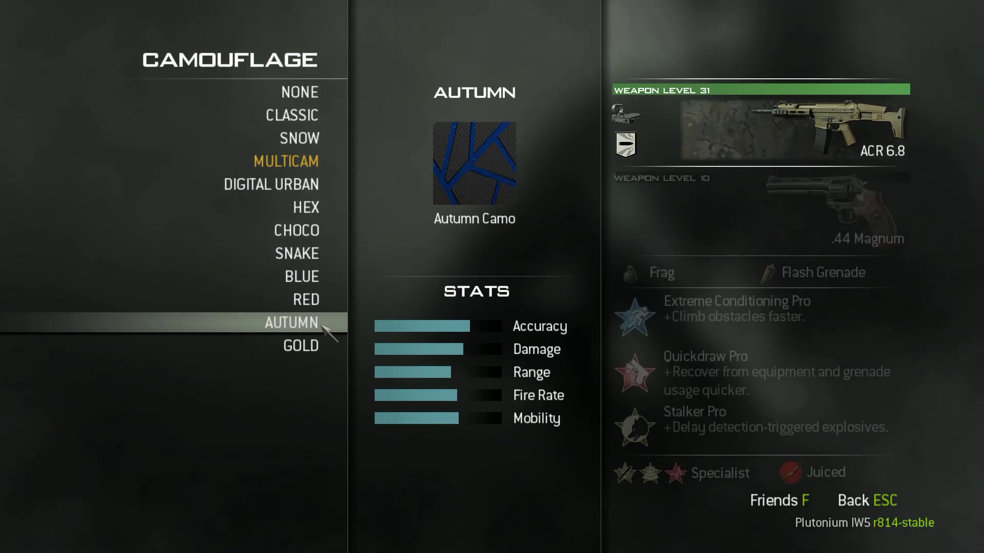
pyautogui.click(338, 325)
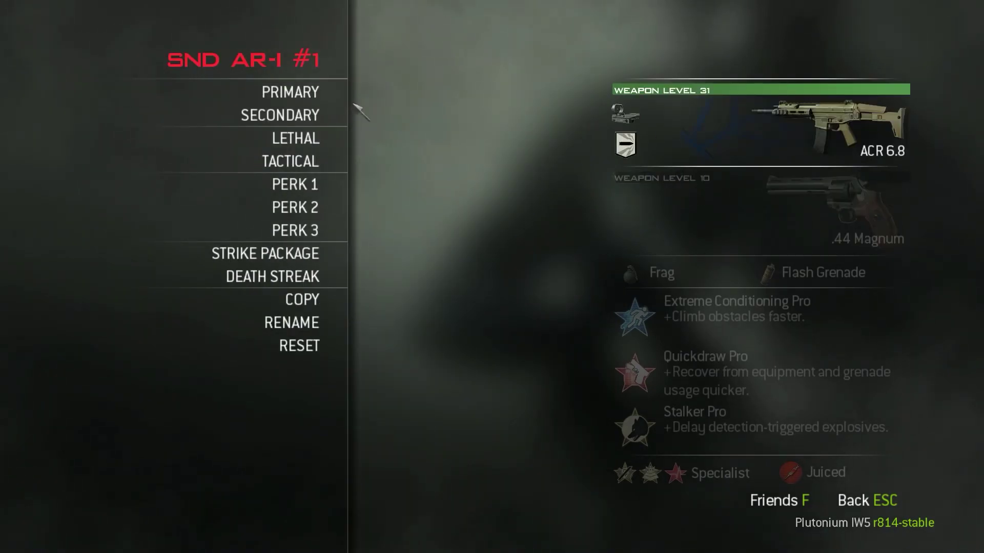
pyautogui.press('Escape')
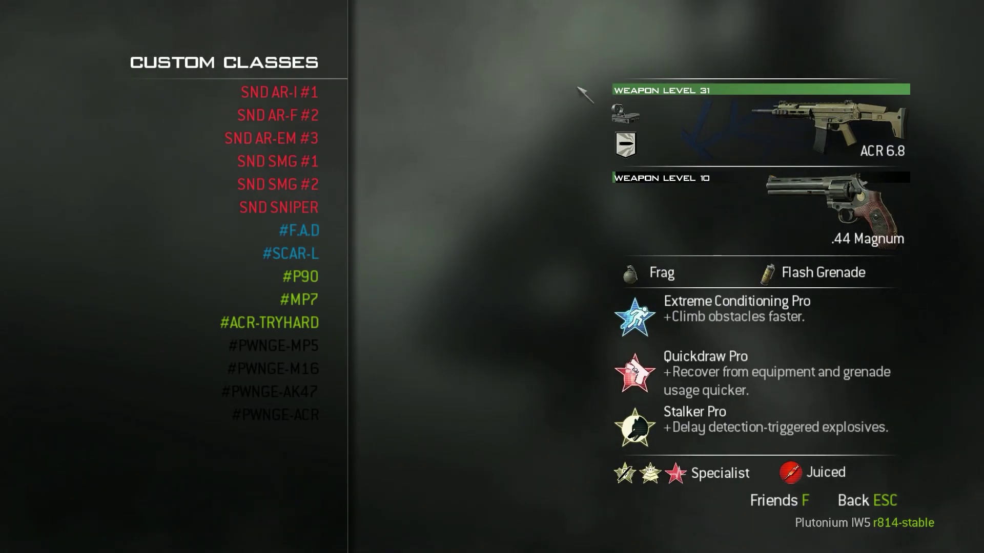
# Join the Dome Team Deathmatch server and spawn with the SND AR-1 #1 class.
pyautogui.press('Escape')
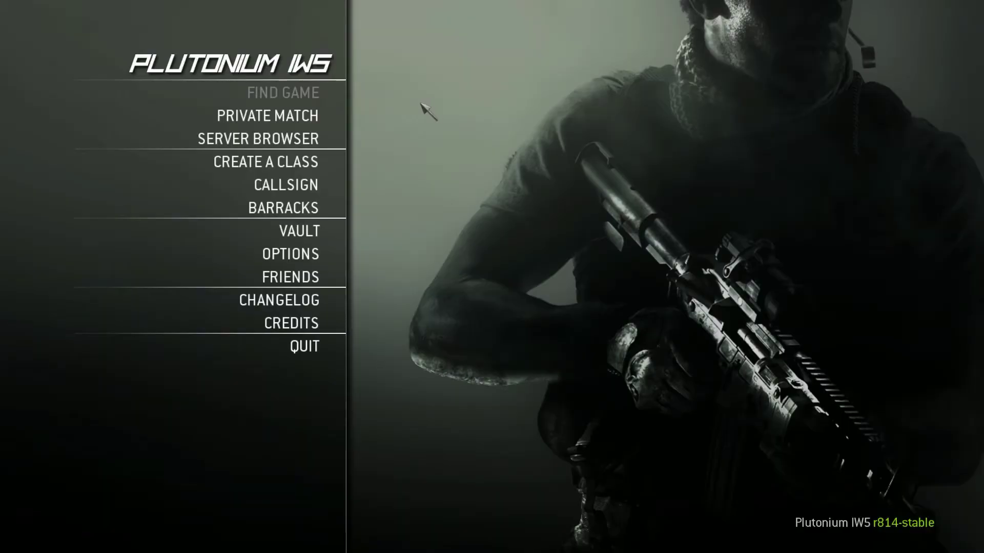
pyautogui.click(333, 137)
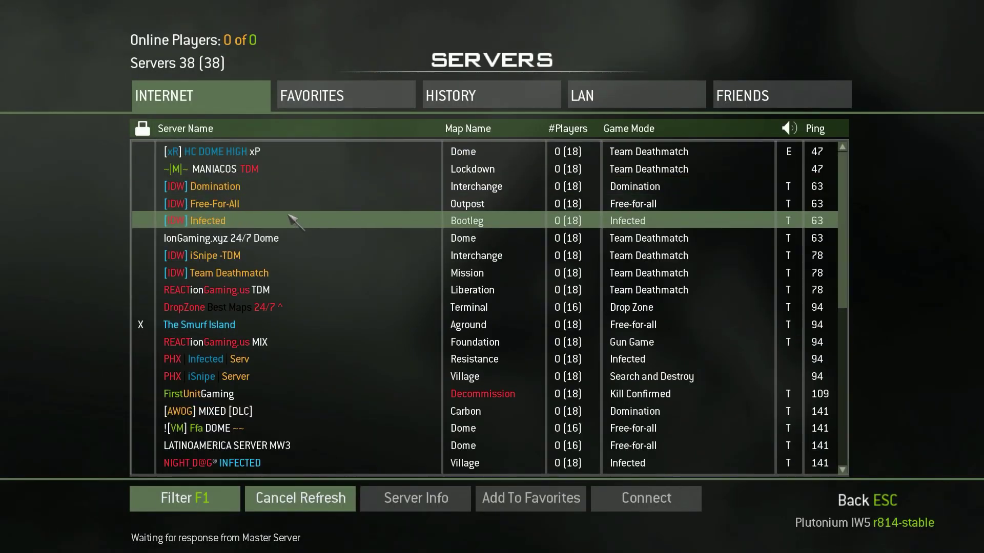
pyautogui.doubleClick(271, 154)
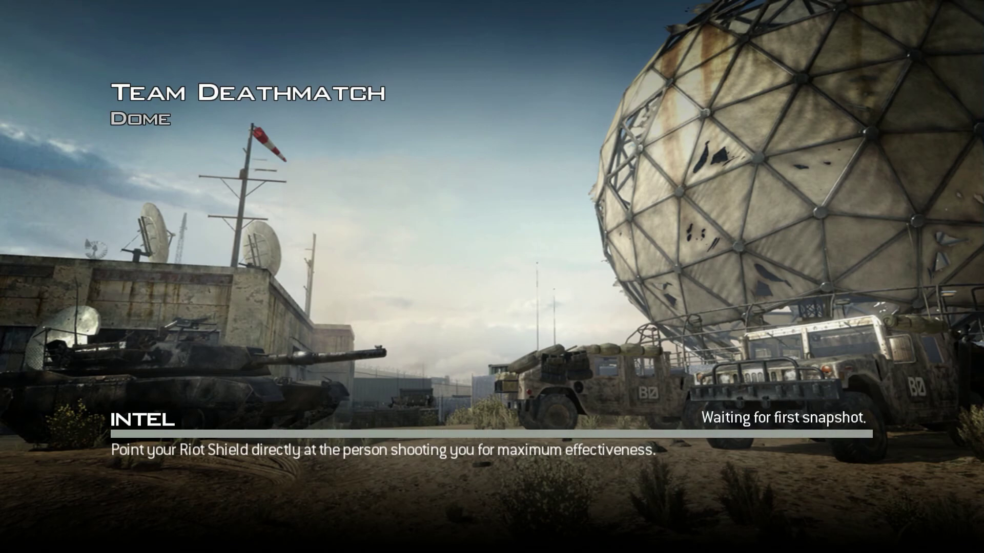
pyautogui.press('Return')
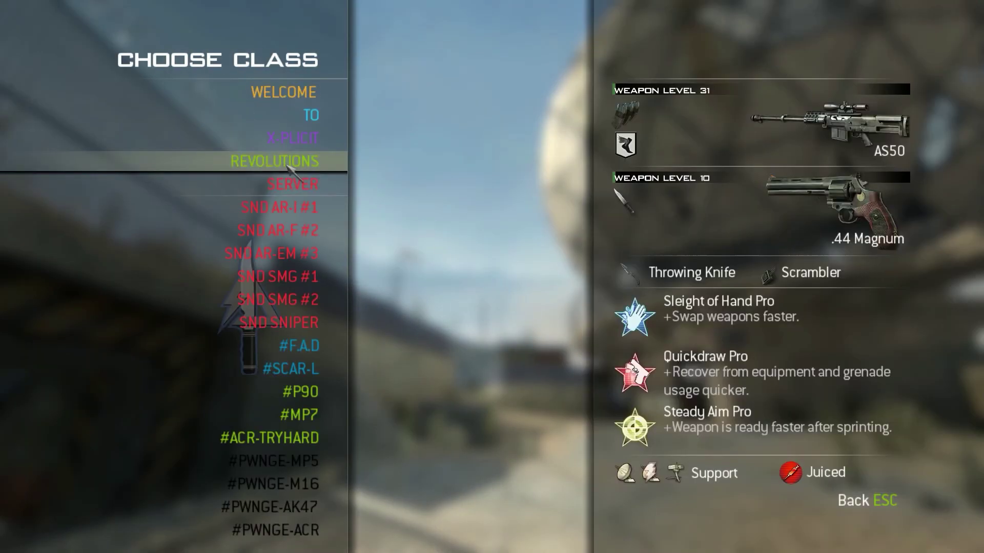
pyautogui.press('Down')
pyautogui.press('Down')
pyautogui.press('Return')
# Show the ACR's blue-striped camo by aiming down sights and reloading near the building.
pyautogui.press('w')
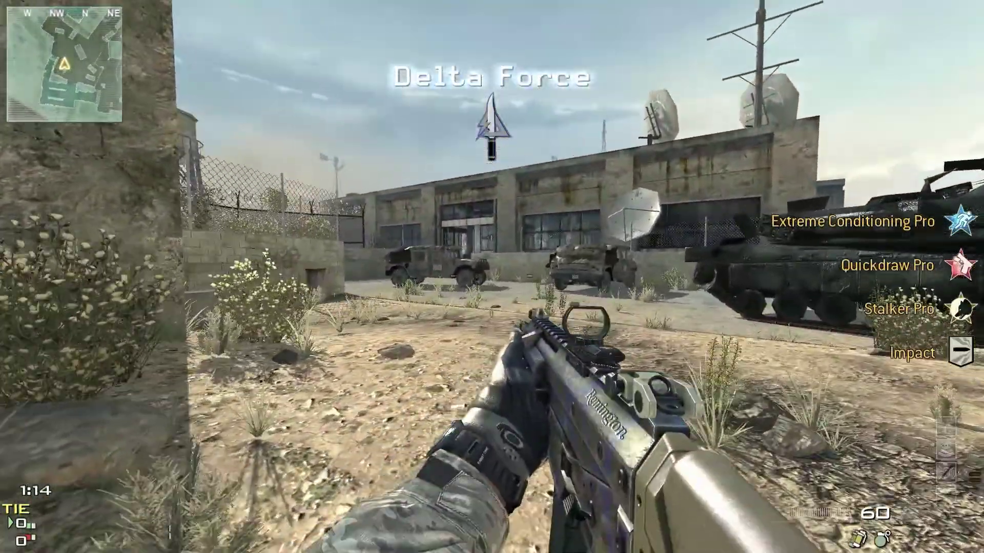
pyautogui.rightClick(492, 276)
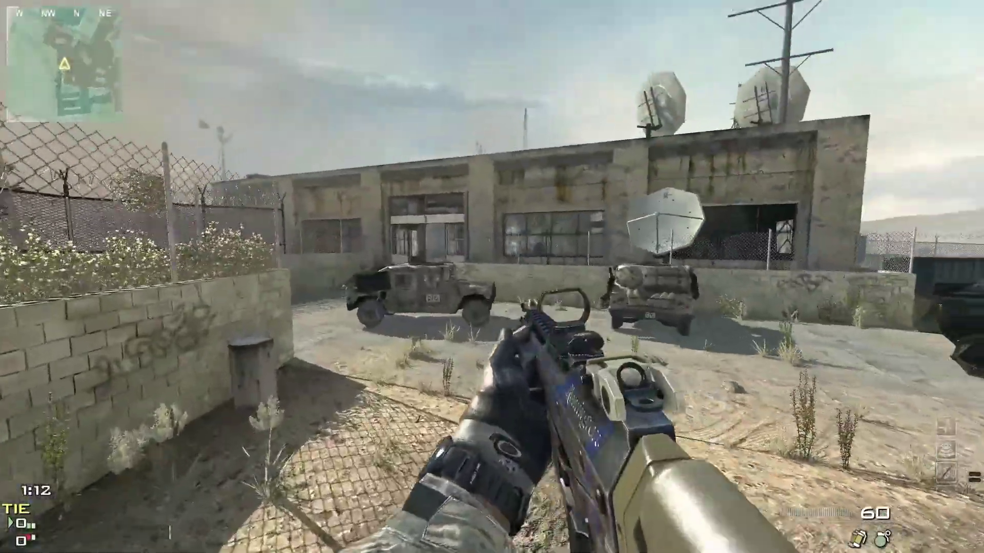
pyautogui.rightClick(491, 276)
pyautogui.rightClick(491, 276)
pyautogui.press('s')
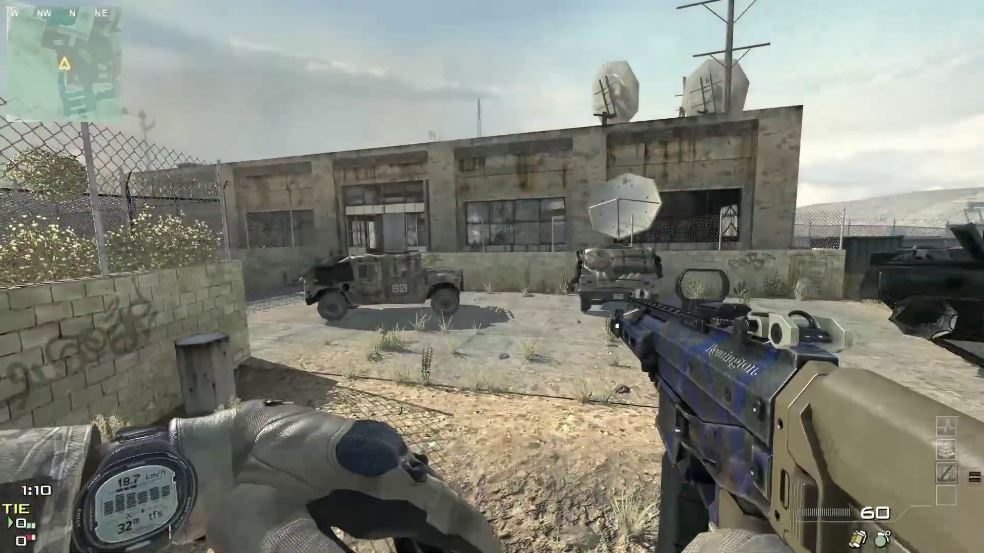
pyautogui.press('r')
pyautogui.press('w')
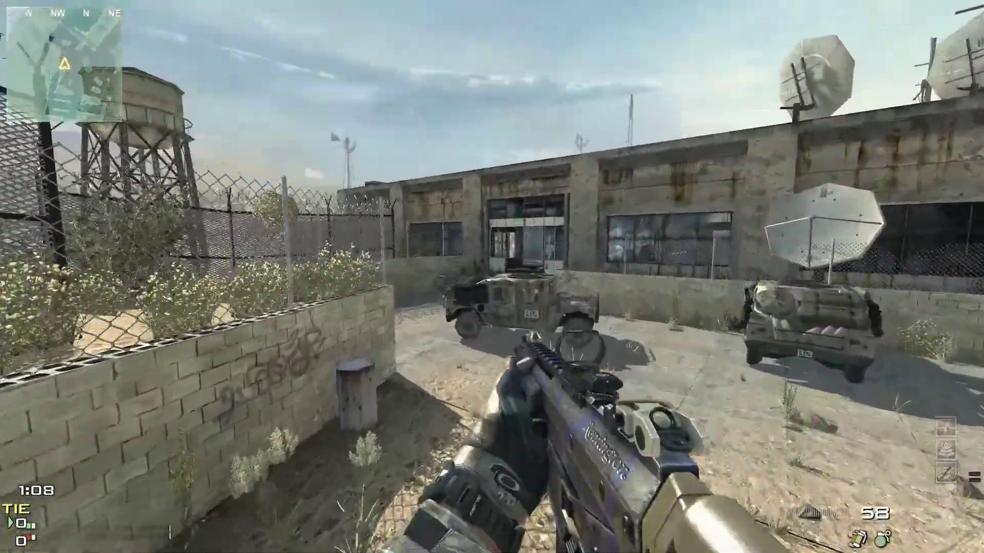
pyautogui.press('r')
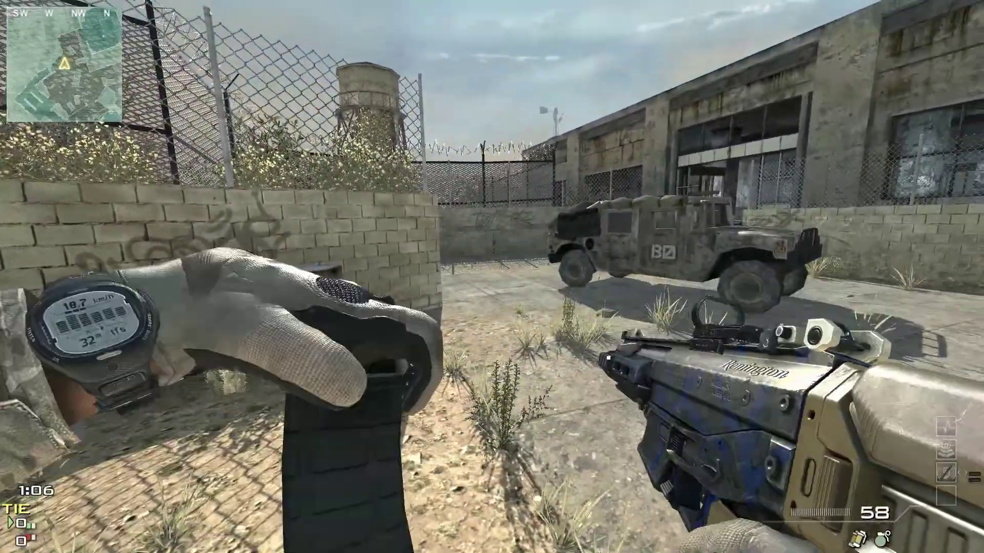
# Bring up the pause menu over the Dome Team Deathmatch match.
pyautogui.press('Escape')
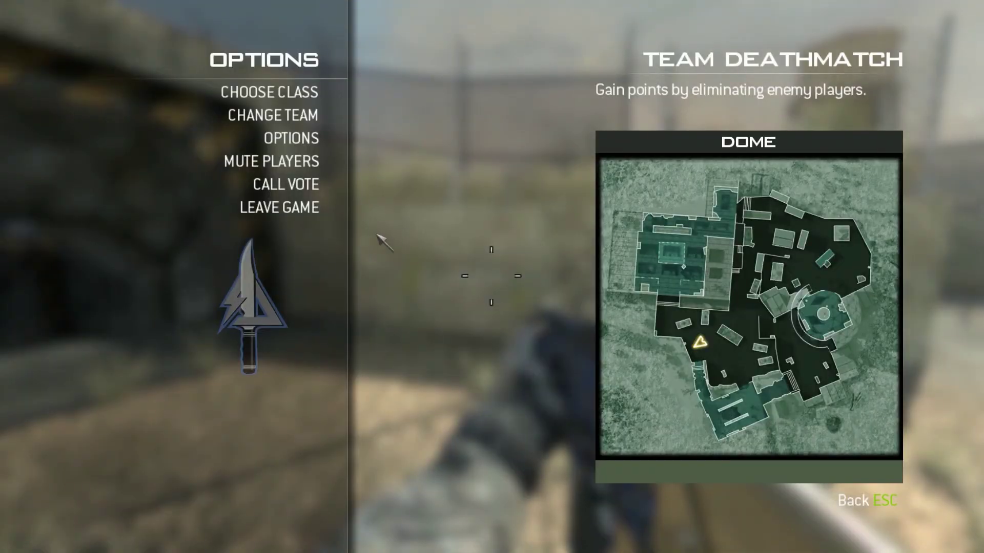